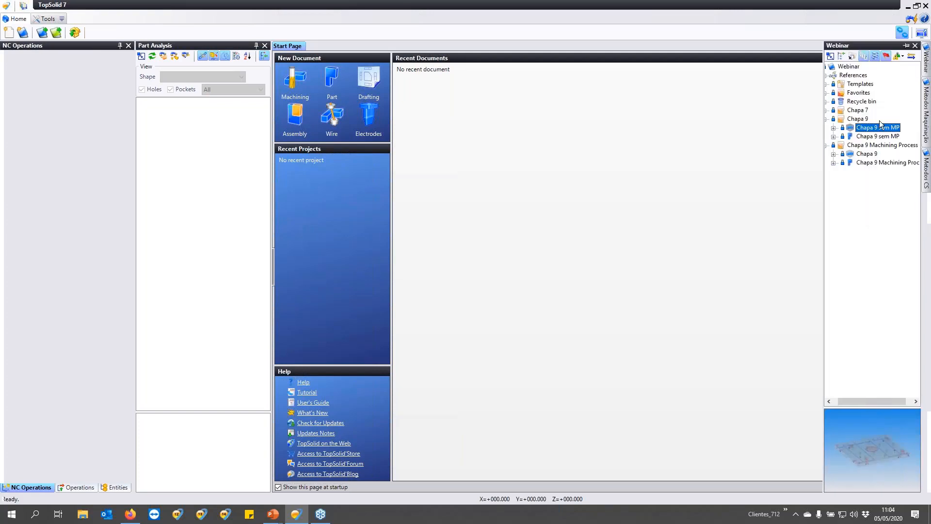
Create a machining document from the first Chapa 9 sem MP document in the Chapa 9 folder, using exact stock.
{"action": "left_click", "coordinate": [871, 136]}
{"action": "left_click", "coordinate": [870, 128]}
{"action": "right_click", "coordinate": [867, 128]}
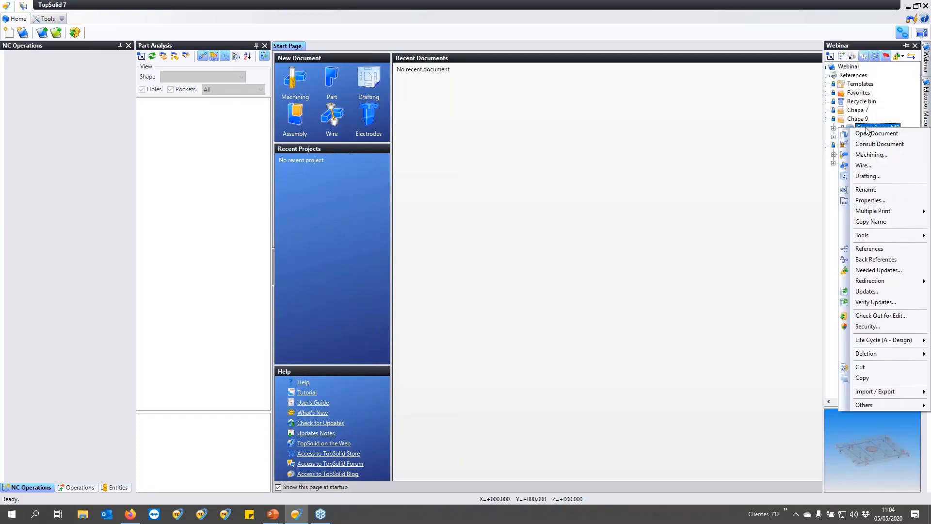
{"action": "left_click", "coordinate": [868, 154]}
{"action": "left_click", "coordinate": [295, 98]}
{"action": "left_click", "coordinate": [431, 387]}
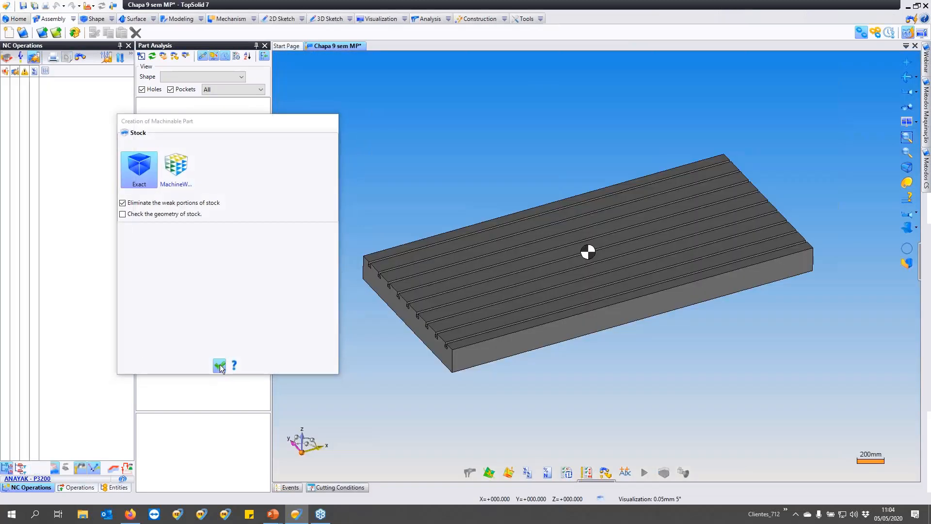
{"action": "left_click", "coordinate": [219, 366]}
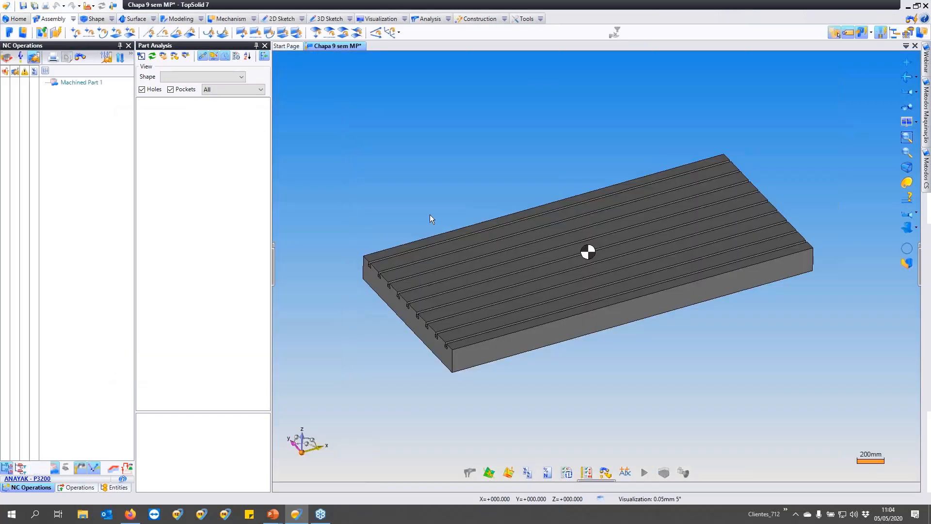
Position the plate on the machine table with Frame on Frame, using the plate's central published frame as the source.
{"action": "left_click", "coordinate": [393, 33]}
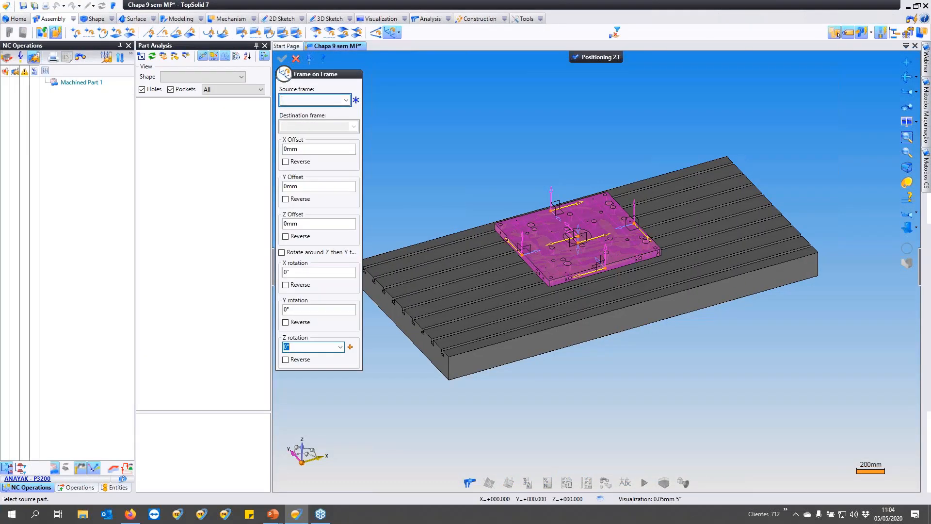
{"action": "left_click", "coordinate": [578, 237]}
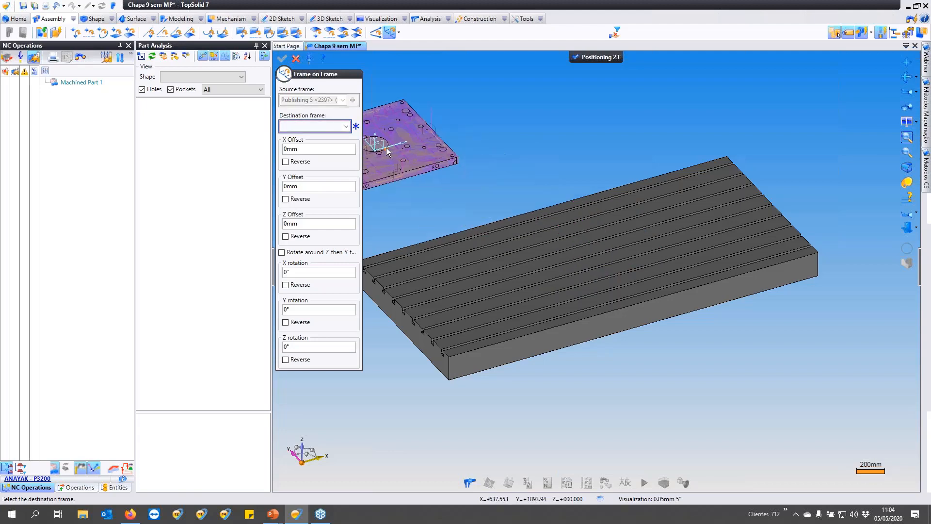
{"action": "left_click", "coordinate": [345, 126]}
{"action": "left_click", "coordinate": [333, 144]}
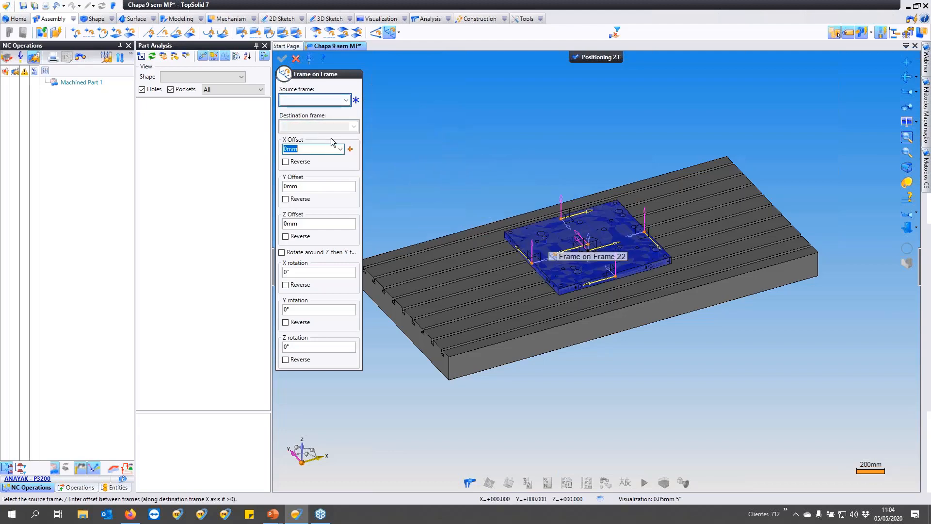
{"action": "left_click", "coordinate": [595, 57]}
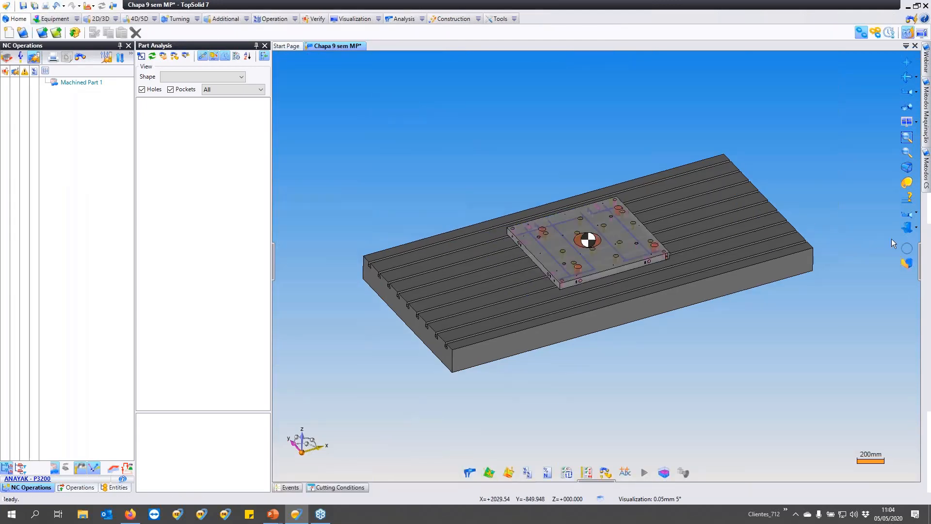
Run the part analysis on the Chapa 9 sem MP shape along the Absolute Z Axis.
{"action": "scroll", "coordinate": [612, 239], "scroll_direction": "up", "scroll_amount": 3}
{"action": "scroll", "coordinate": [613, 239], "scroll_direction": "down", "scroll_amount": 1}
{"action": "scroll", "coordinate": [617, 257], "scroll_direction": "up", "scroll_amount": 2}
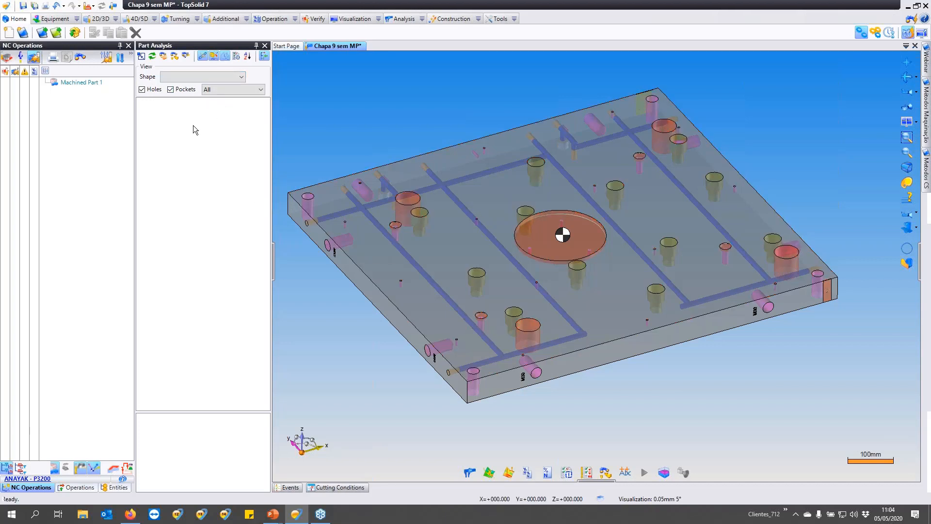
{"action": "left_click", "coordinate": [153, 57]}
{"action": "left_click", "coordinate": [164, 58]}
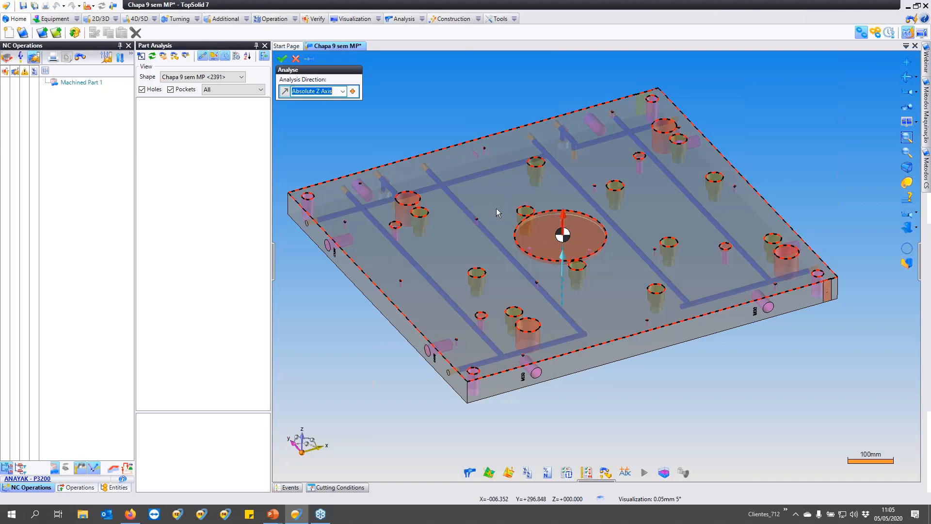
{"action": "left_click", "coordinate": [342, 92]}
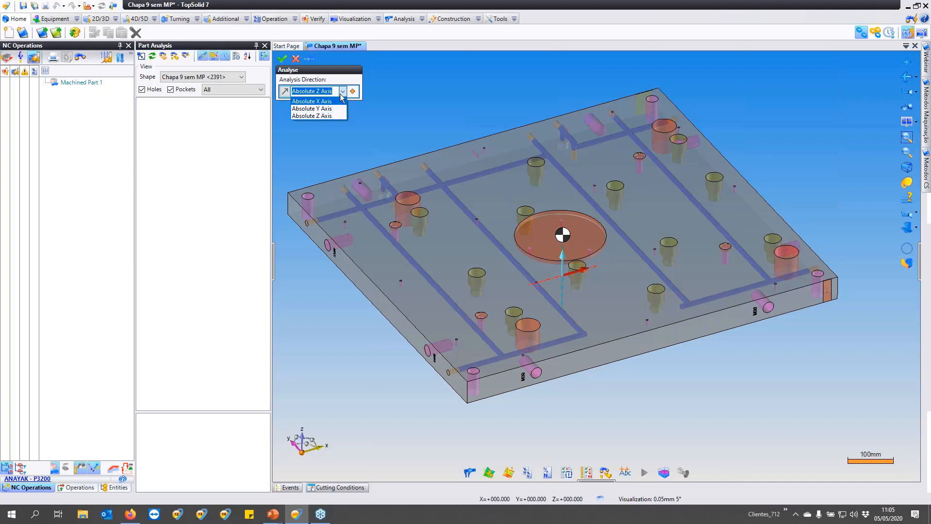
{"action": "left_click", "coordinate": [337, 92]}
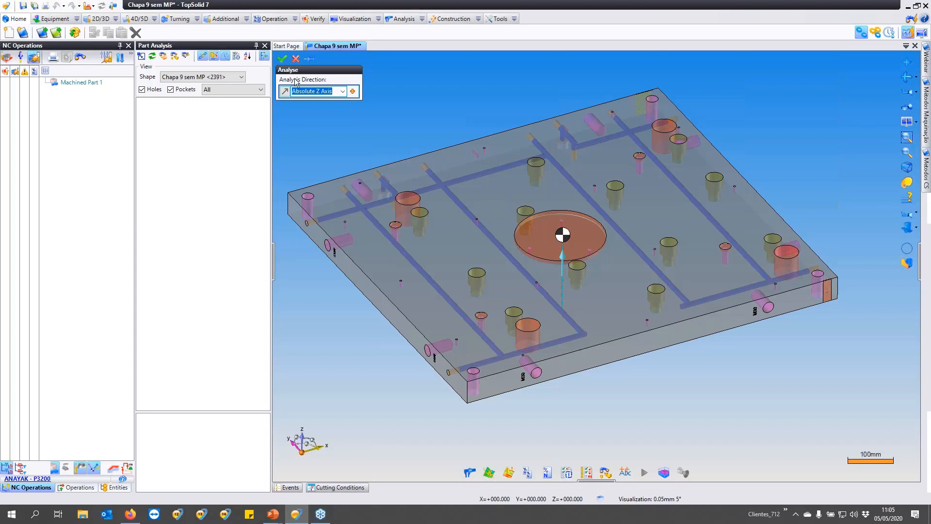
{"action": "left_click", "coordinate": [282, 59]}
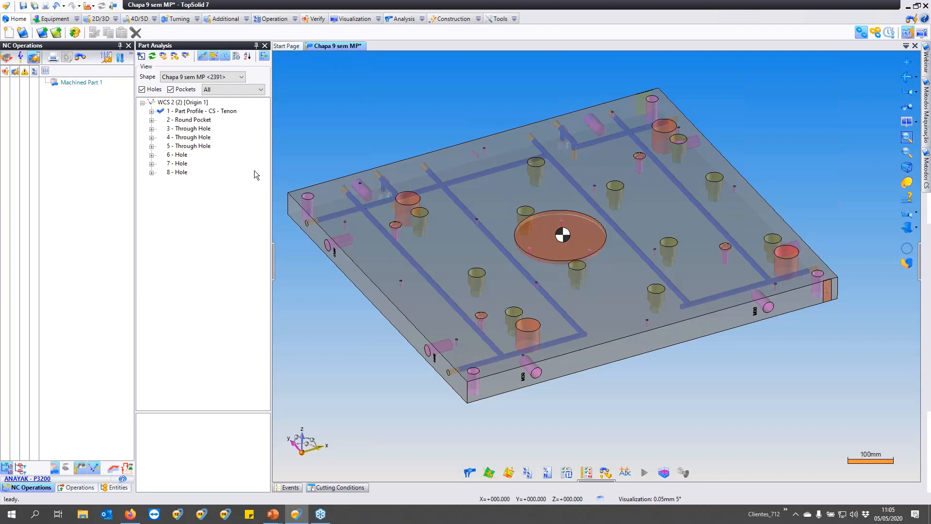
Examine which plate geometry belongs to each analysed feature, from the round pocket through hole group 8.
{"action": "left_click", "coordinate": [203, 122]}
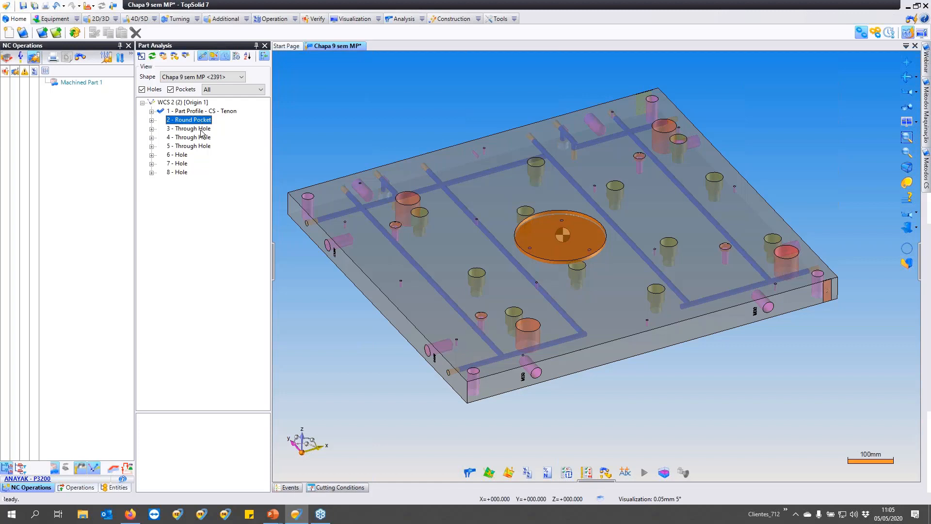
{"action": "left_click", "coordinate": [203, 129]}
{"action": "left_click", "coordinate": [203, 139]}
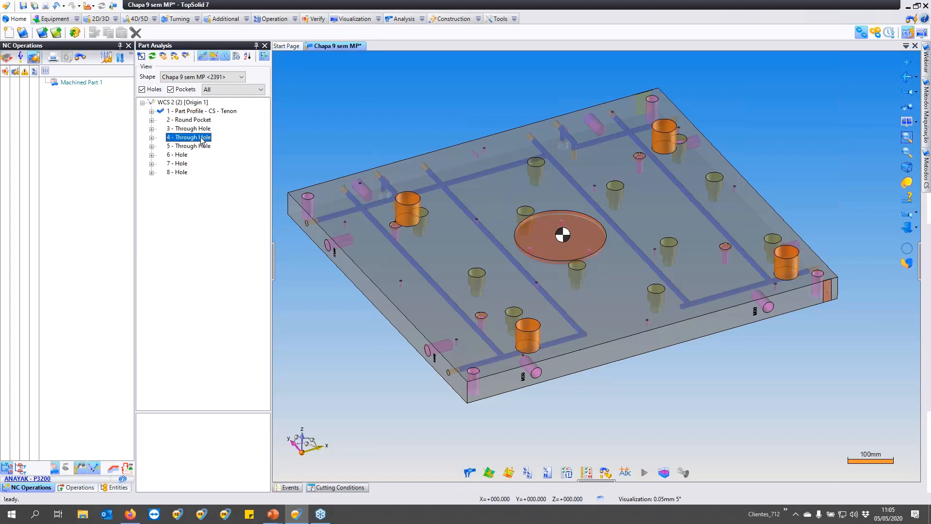
{"action": "left_click", "coordinate": [201, 146]}
{"action": "left_click", "coordinate": [184, 156]}
{"action": "left_click", "coordinate": [185, 164]}
{"action": "left_click", "coordinate": [186, 173]}
{"action": "left_click", "coordinate": [207, 195]}
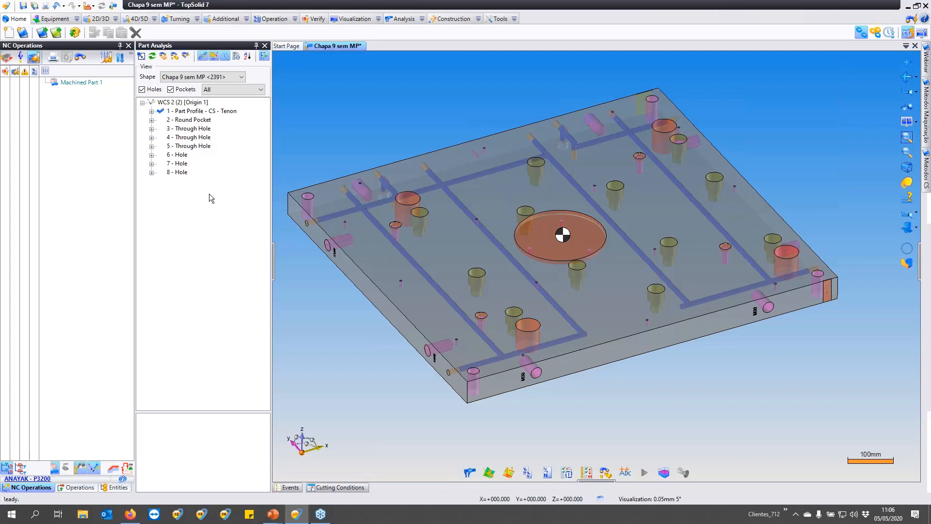
Assign the Anel Centragem method to round pocket 2 and the Rosca Métrica method to through hole group 3.
{"action": "left_click", "coordinate": [202, 121]}
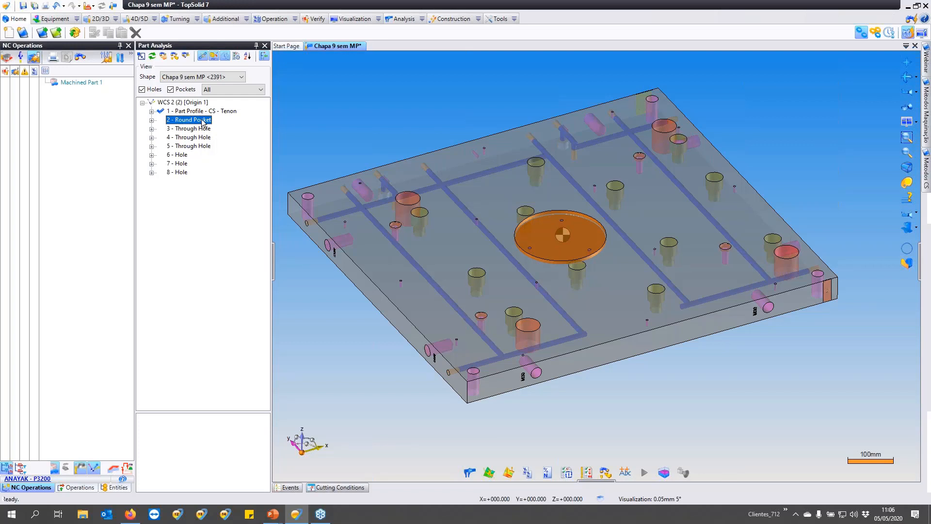
{"action": "right_click", "coordinate": [203, 124]}
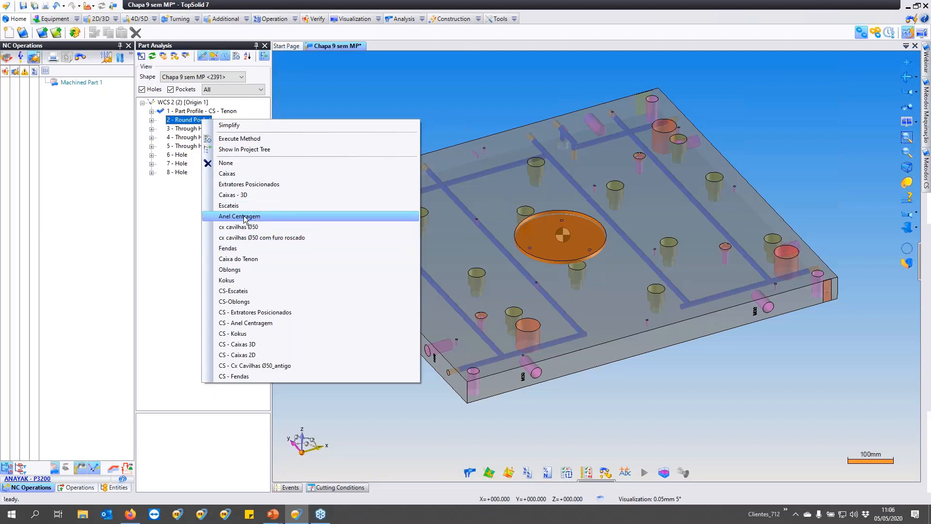
{"action": "left_click", "coordinate": [244, 217]}
{"action": "left_click", "coordinate": [200, 130]}
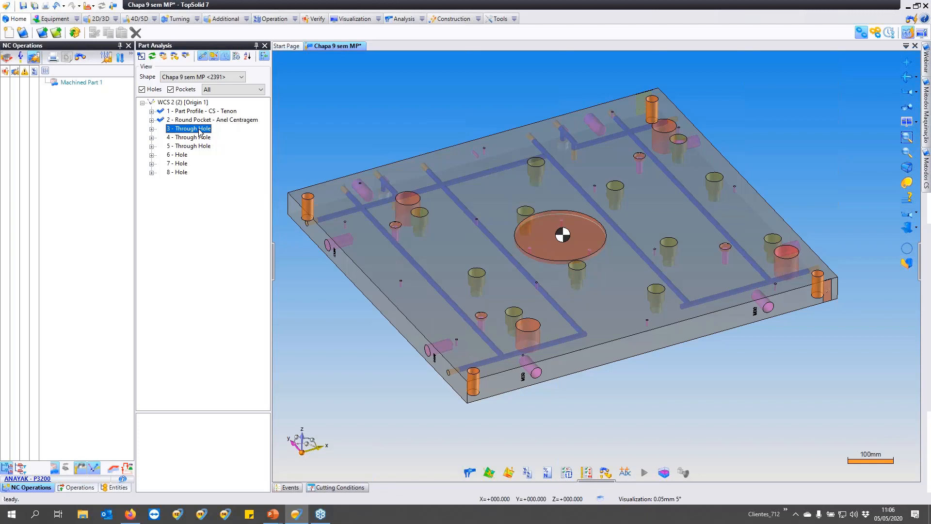
{"action": "right_click", "coordinate": [199, 130]}
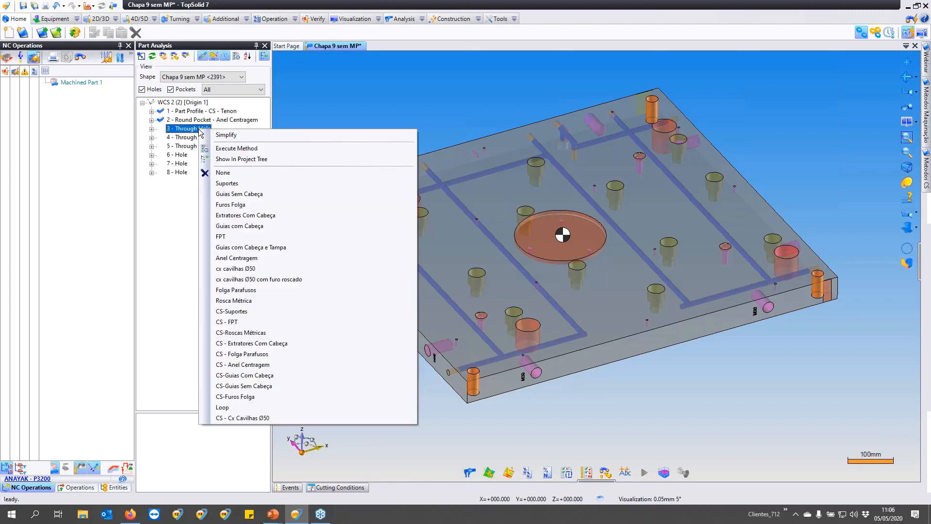
{"action": "left_click", "coordinate": [243, 300]}
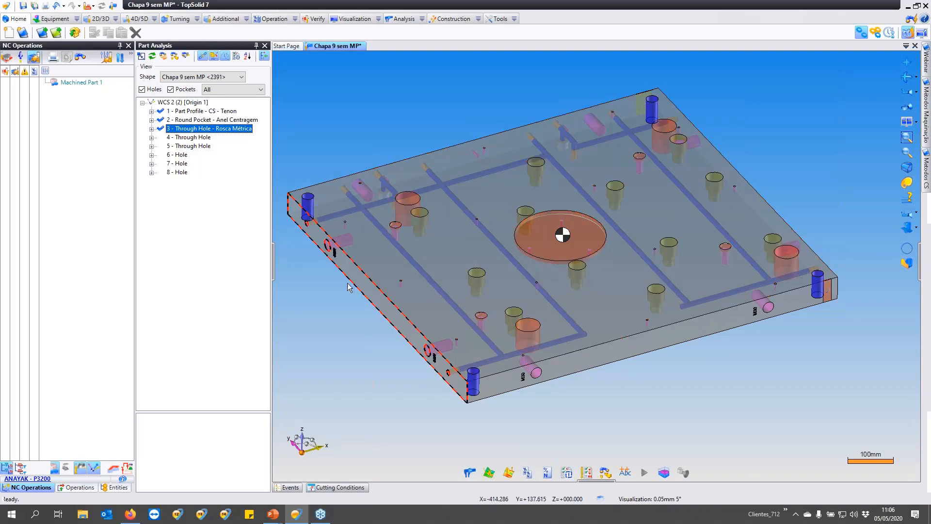
Assign the Guias Sem Cabeça method to through hole group 4 and Folga Parafusos to through hole group 5.
{"action": "left_click", "coordinate": [201, 137]}
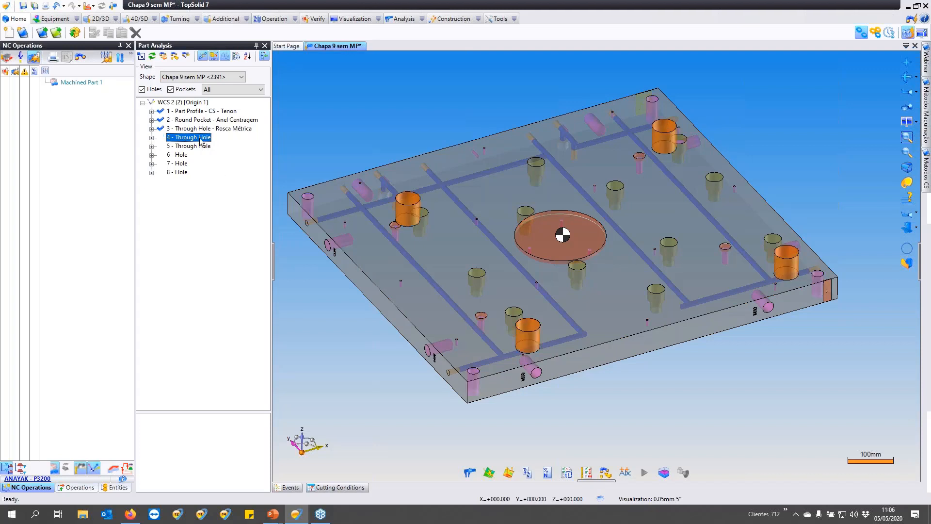
{"action": "right_click", "coordinate": [201, 141]}
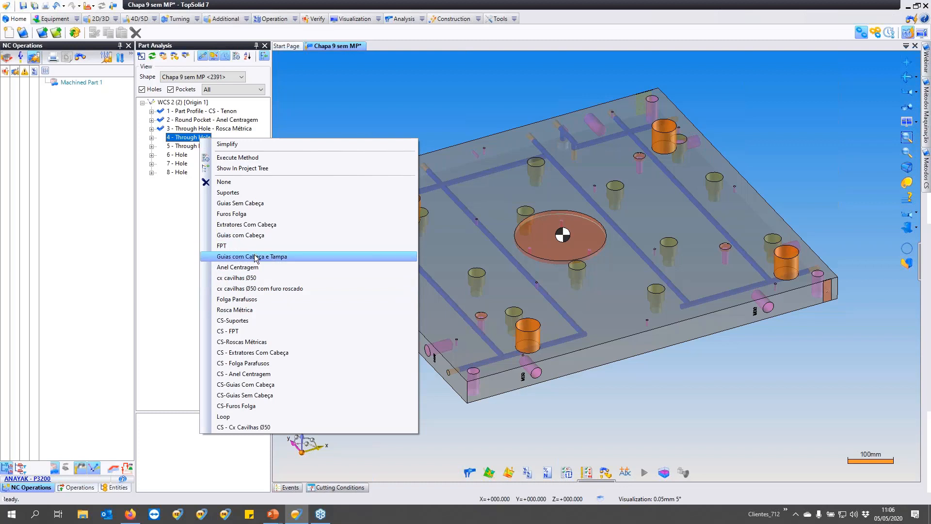
{"action": "left_click", "coordinate": [249, 207]}
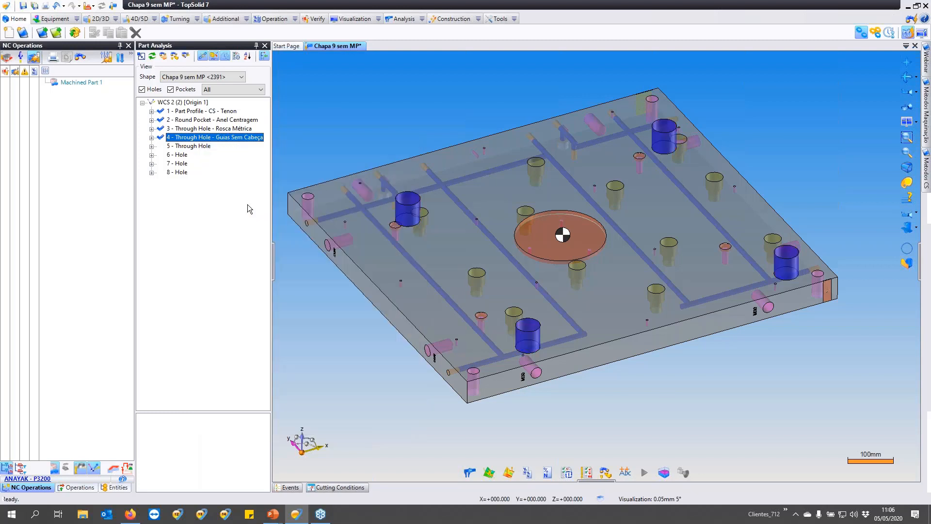
{"action": "left_click", "coordinate": [203, 147]}
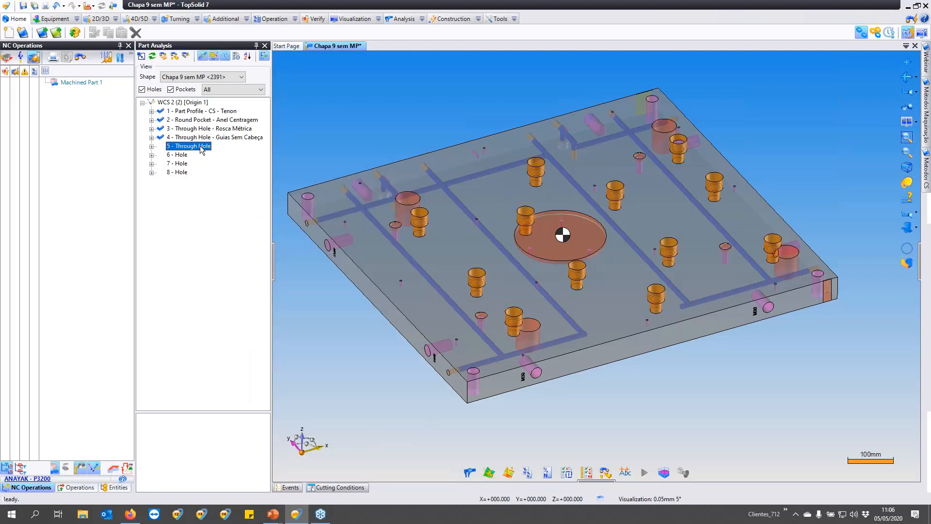
{"action": "right_click", "coordinate": [202, 147]}
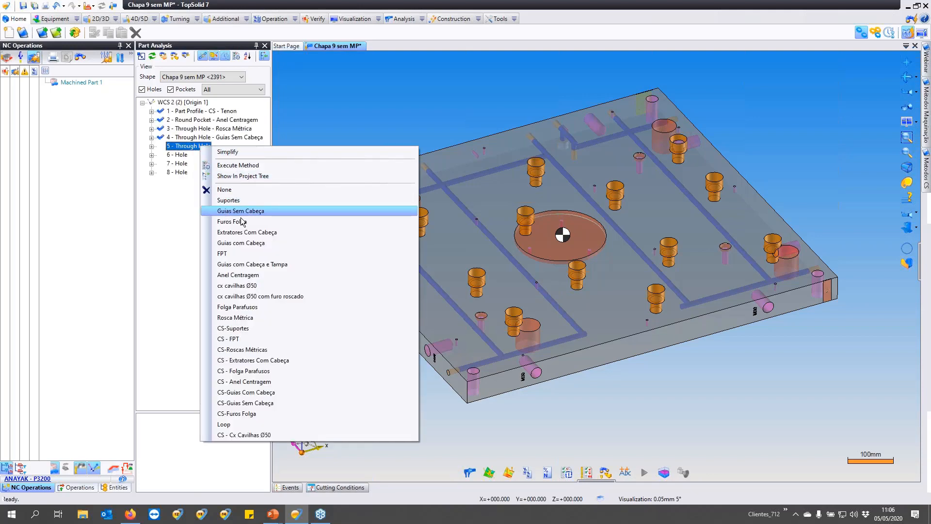
{"action": "left_click", "coordinate": [246, 307]}
Check the shape of the hole group 6 bores and assign the FPT method to that group.
{"action": "left_click", "coordinate": [183, 155]}
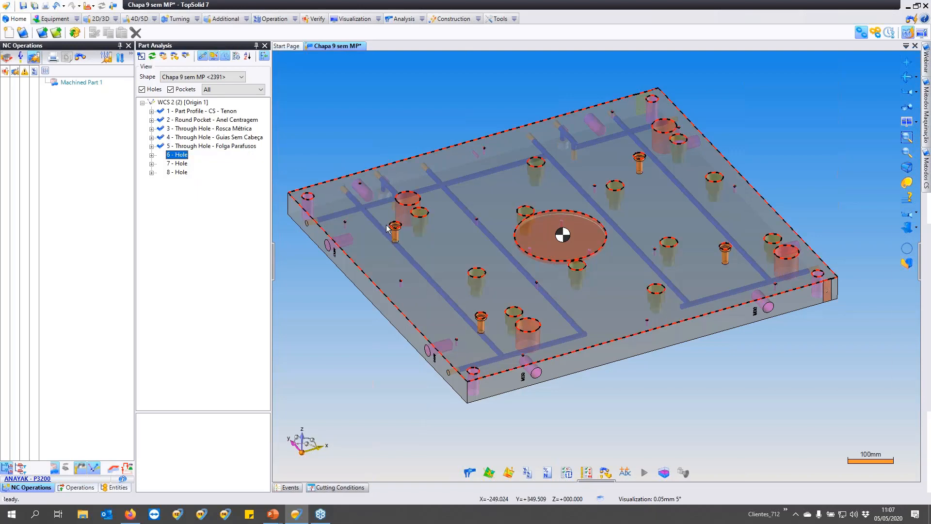
{"action": "scroll", "coordinate": [381, 233], "scroll_direction": "up", "scroll_amount": 6}
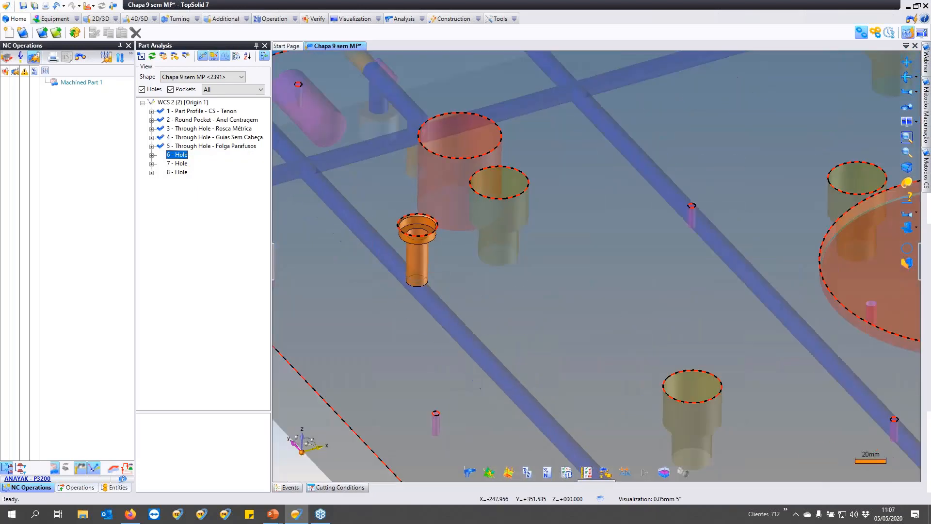
{"action": "right_click", "coordinate": [183, 155]}
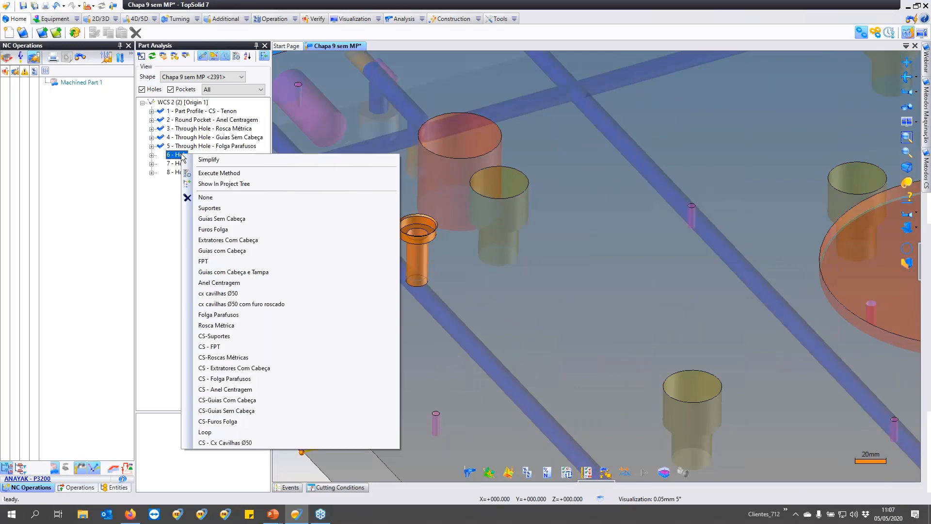
{"action": "left_click", "coordinate": [219, 261]}
{"action": "scroll", "coordinate": [374, 263], "scroll_direction": "down", "scroll_amount": 4}
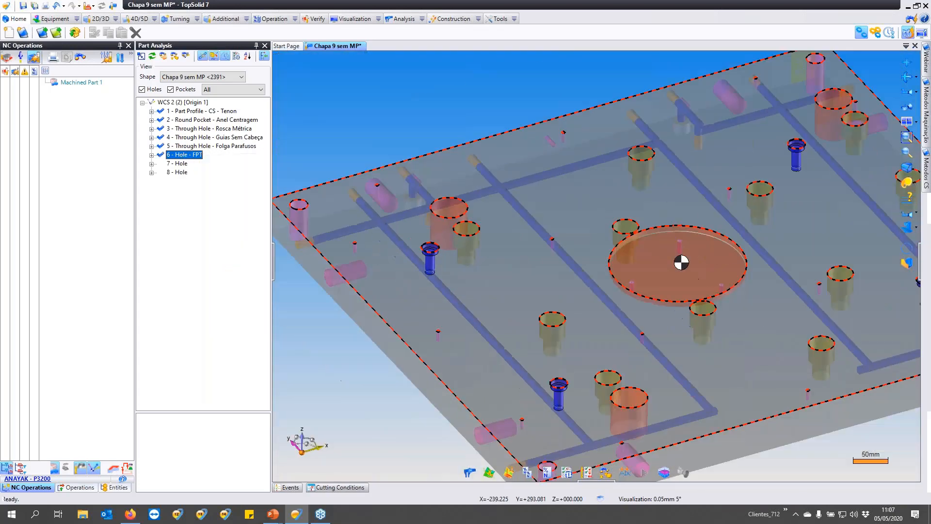
Assign the Rosca Métrica method to hole groups 7 and 8.
{"action": "left_click", "coordinate": [183, 164]}
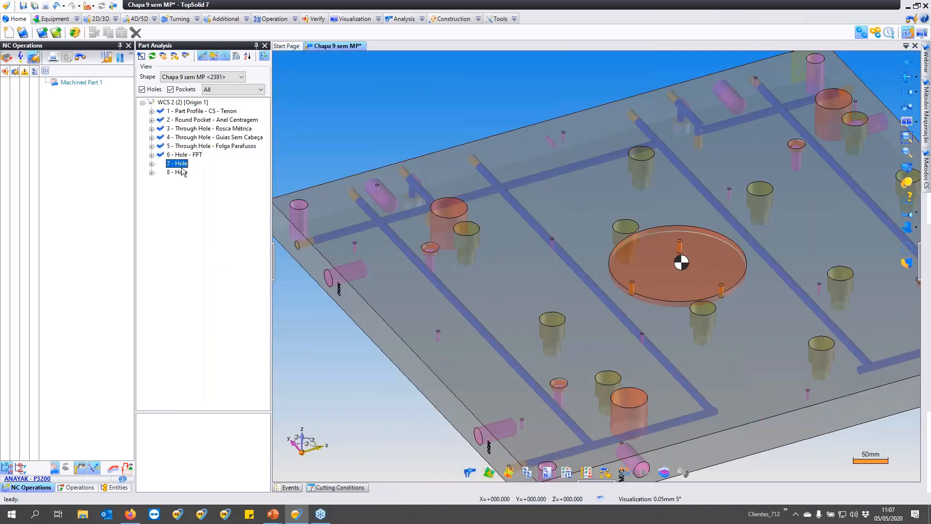
{"action": "right_click", "coordinate": [183, 164]}
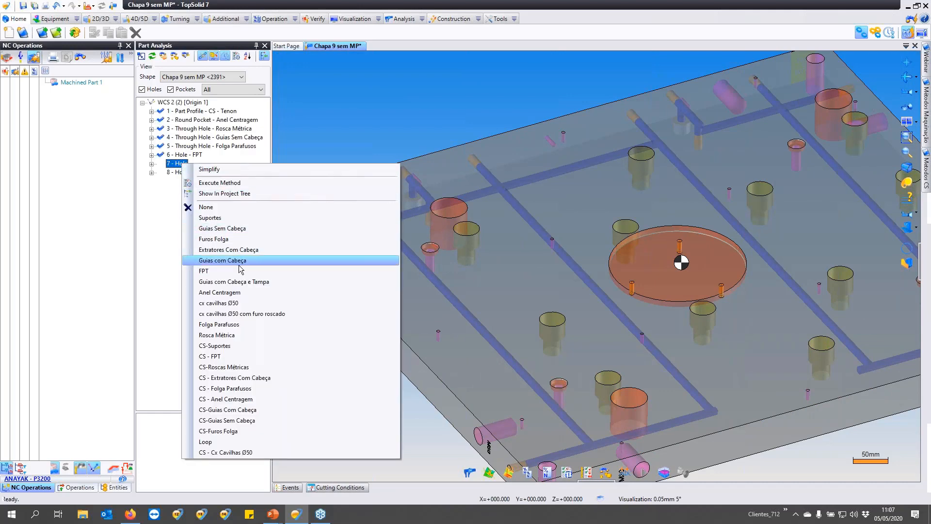
{"action": "left_click", "coordinate": [236, 335]}
{"action": "left_click", "coordinate": [182, 173]}
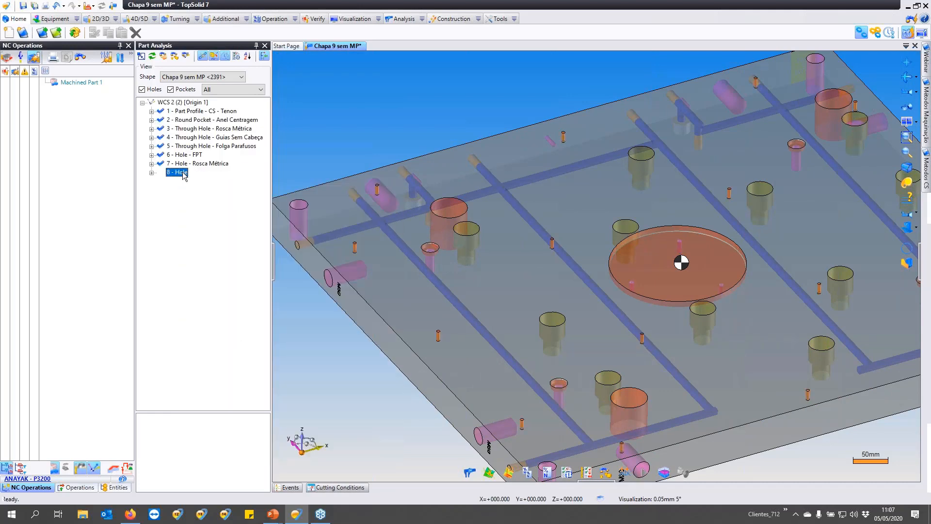
{"action": "right_click", "coordinate": [183, 174]}
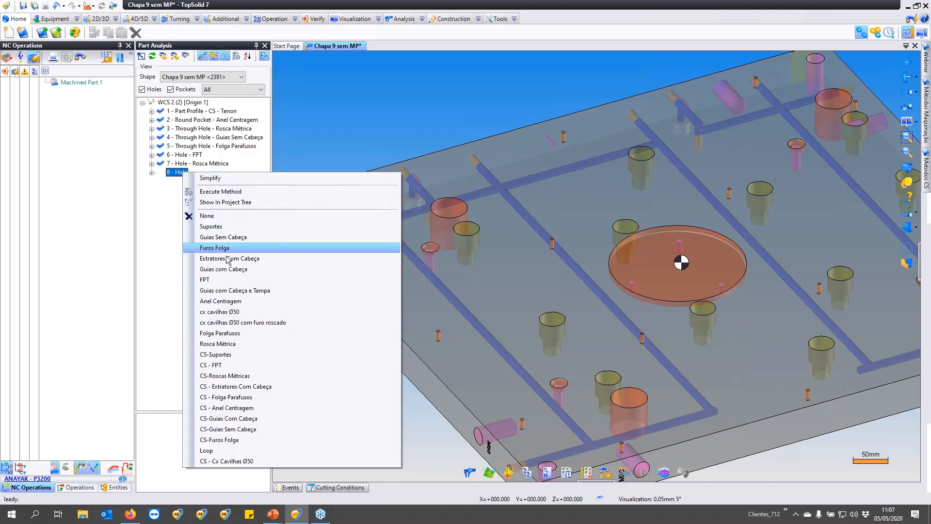
{"action": "left_click", "coordinate": [218, 344]}
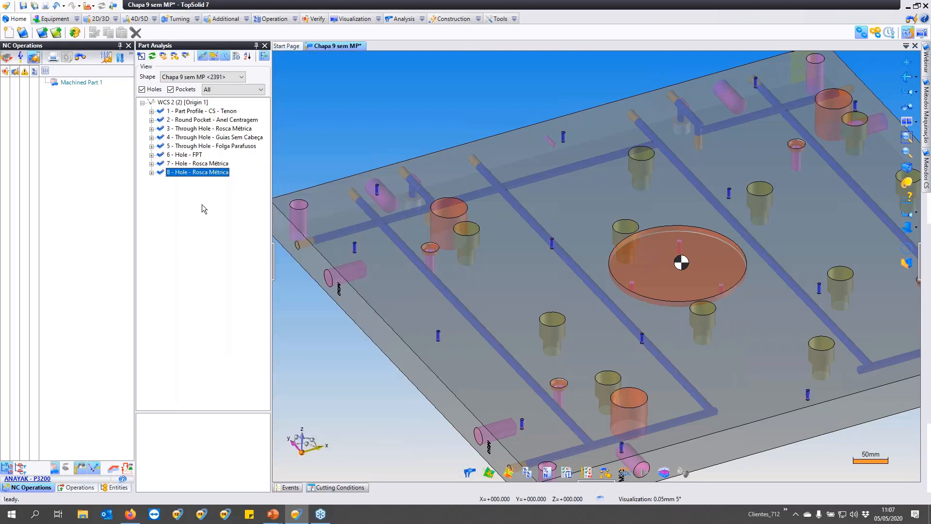
{"action": "left_click", "coordinate": [204, 205]}
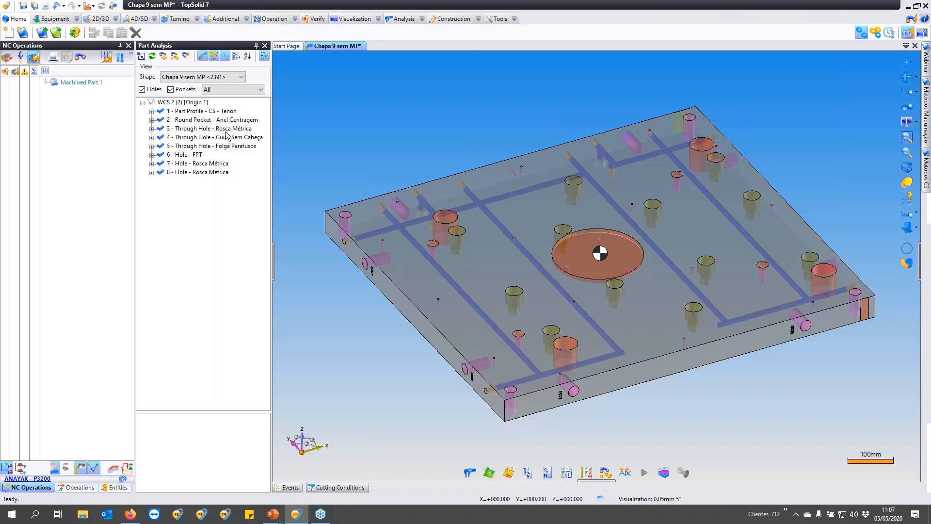
Reorder the feature groups, moving the Anel Centragem round pocket to the end and the Rosca Métrica through holes after the FPT group.
{"action": "left_click_drag", "start_coordinate": [225, 127], "coordinate": [221, 178]}
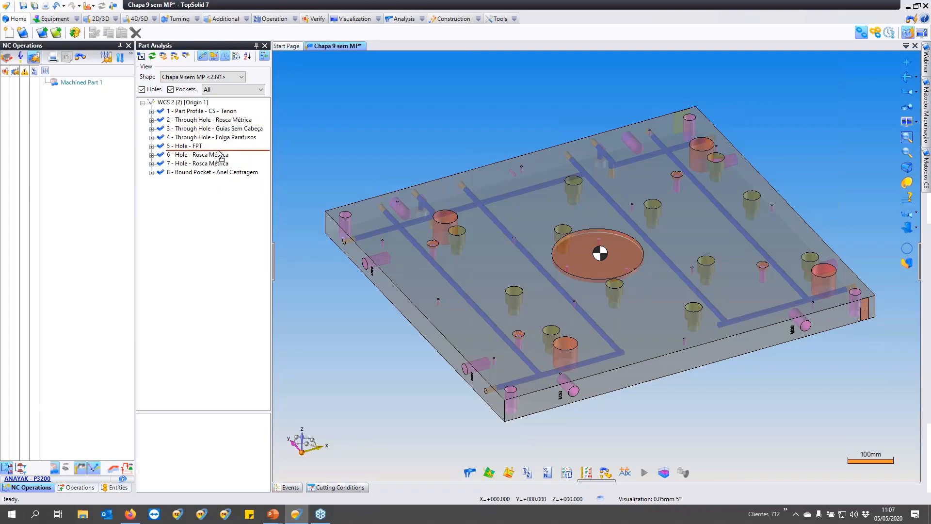
{"action": "left_click_drag", "start_coordinate": [213, 119], "coordinate": [221, 146]}
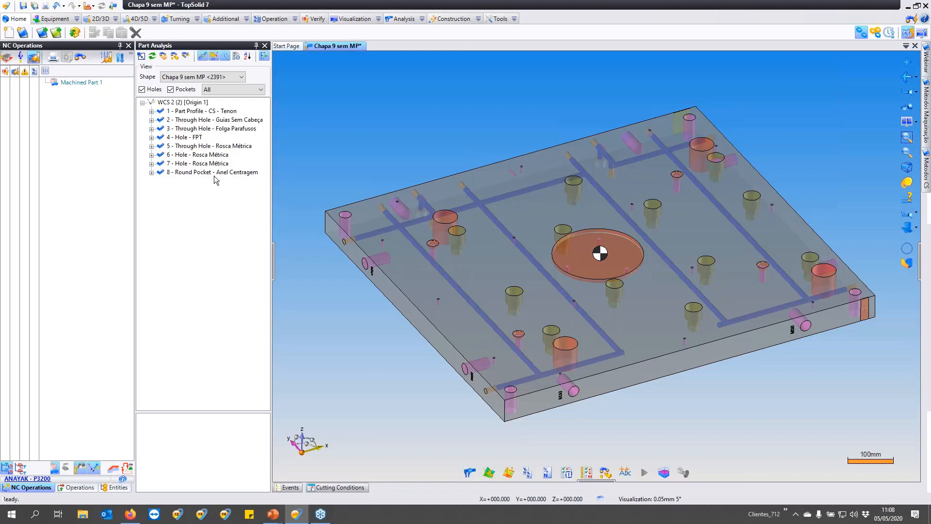
Highlight feature groups 2 to 8 one after another on the plate to check their order and locations.
{"action": "left_click", "coordinate": [214, 120]}
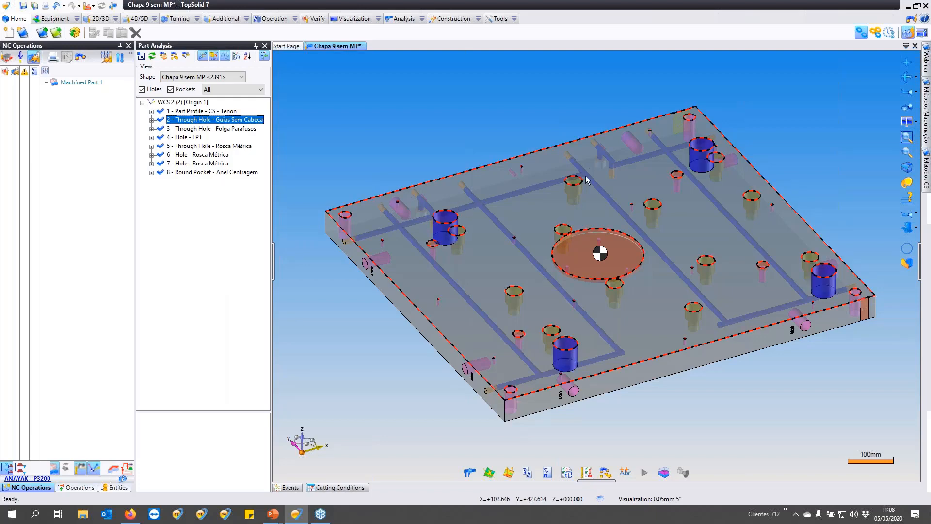
{"action": "middle_click_drag", "start_coordinate": [639, 250], "coordinate": [630, 242]}
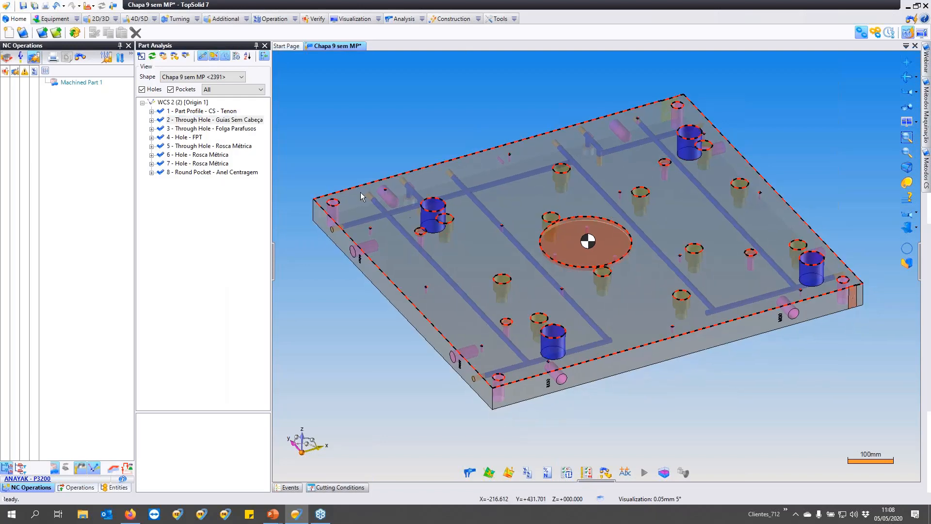
{"action": "left_click", "coordinate": [204, 130]}
{"action": "left_click", "coordinate": [204, 139]}
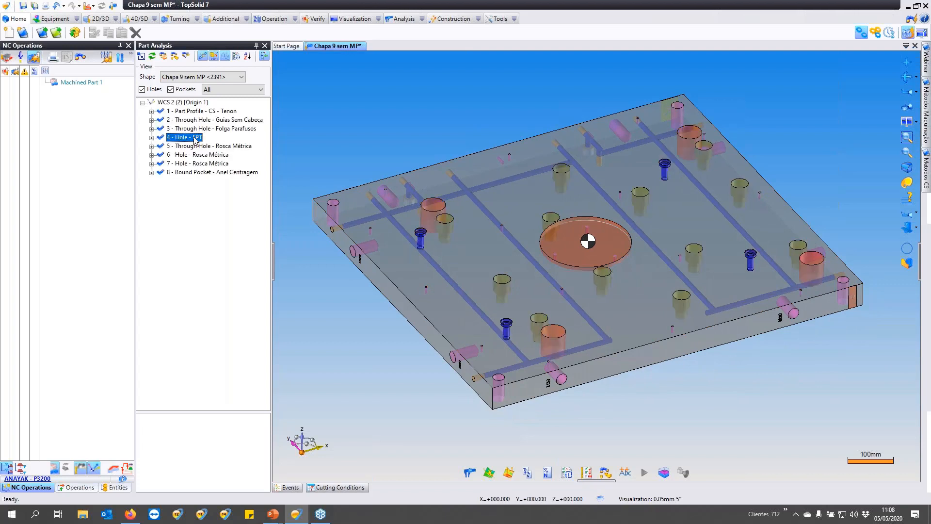
{"action": "left_click", "coordinate": [206, 147]}
{"action": "left_click", "coordinate": [205, 155]}
{"action": "left_click", "coordinate": [208, 164]}
{"action": "left_click", "coordinate": [210, 173]}
{"action": "left_click", "coordinate": [209, 164]}
{"action": "left_click", "coordinate": [209, 156]}
{"action": "left_click", "coordinate": [214, 187]}
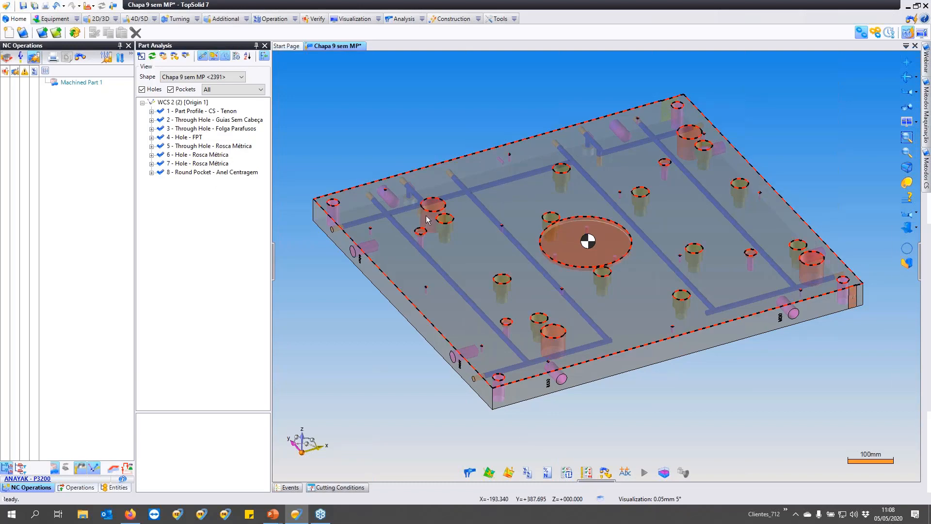
Examine the four individual features of the Guias Sem Cabeça group on the model and zoom to Feature 3.
{"action": "scroll", "coordinate": [430, 214], "scroll_direction": "up", "scroll_amount": 3}
{"action": "scroll", "coordinate": [430, 215], "scroll_direction": "down", "scroll_amount": 1}
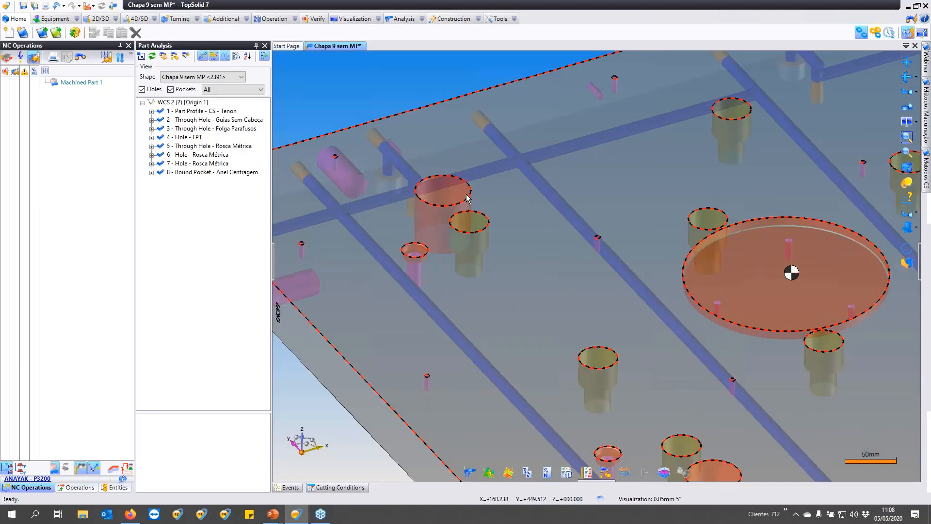
{"action": "left_click", "coordinate": [152, 121]}
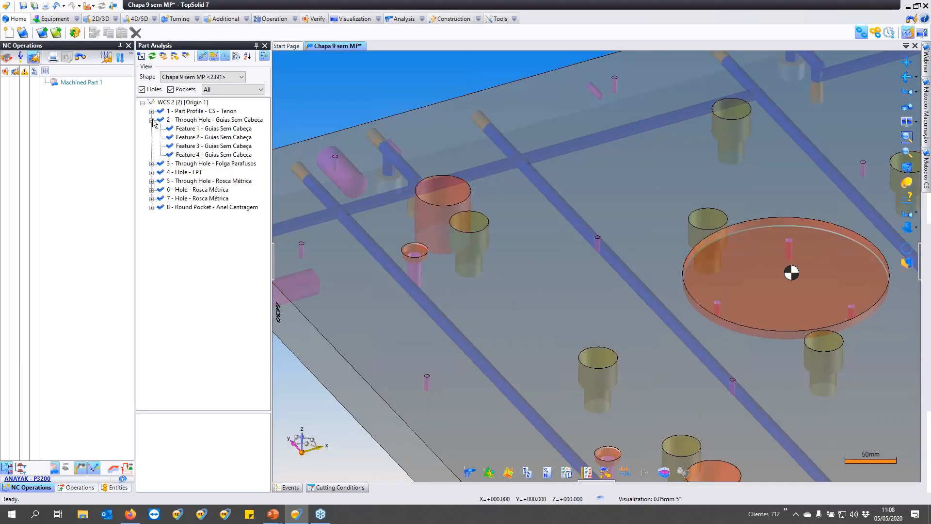
{"action": "left_click", "coordinate": [214, 130]}
{"action": "left_click", "coordinate": [214, 139]}
{"action": "left_click", "coordinate": [215, 148]}
{"action": "left_click", "coordinate": [215, 157]}
{"action": "left_click", "coordinate": [215, 148]}
{"action": "right_click", "coordinate": [216, 149]}
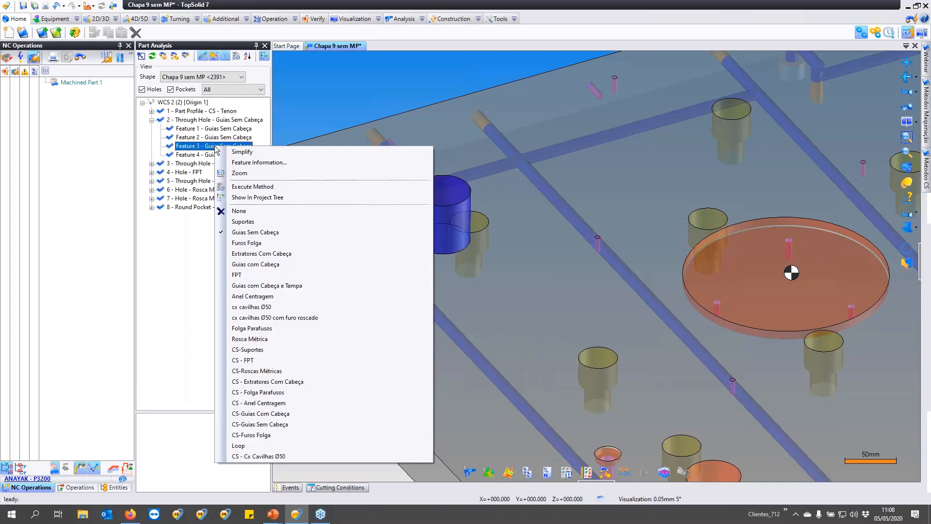
{"action": "left_click", "coordinate": [245, 173]}
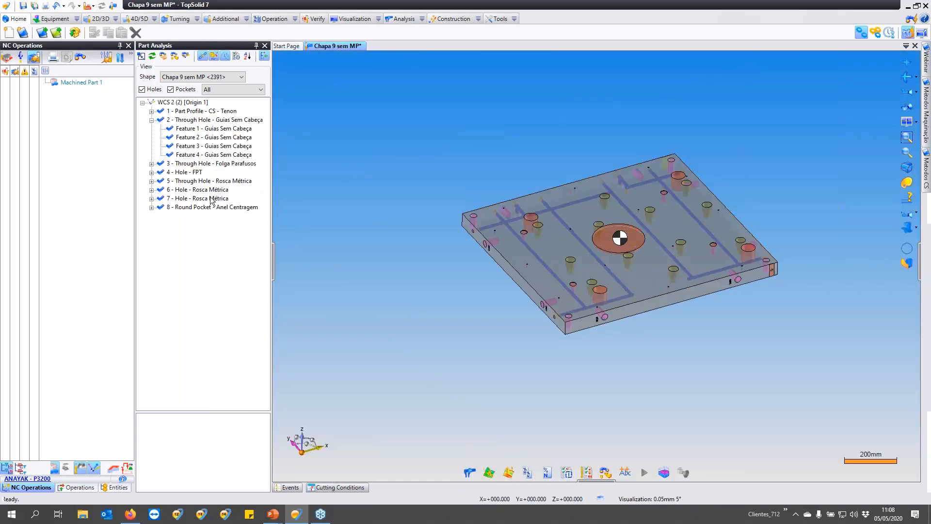
Inspect hole group 7's Rosca Métrica features, zooming to Feature 1, and collapse the expanded groups.
{"action": "left_click", "coordinate": [211, 199]}
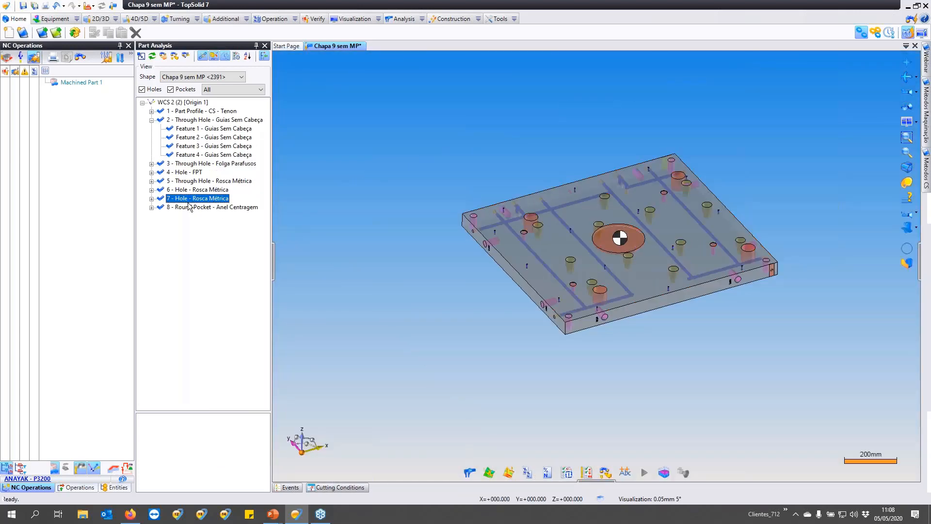
{"action": "left_click", "coordinate": [152, 199]}
{"action": "left_click", "coordinate": [211, 210]}
{"action": "right_click", "coordinate": [211, 207]}
{"action": "left_click", "coordinate": [228, 215]}
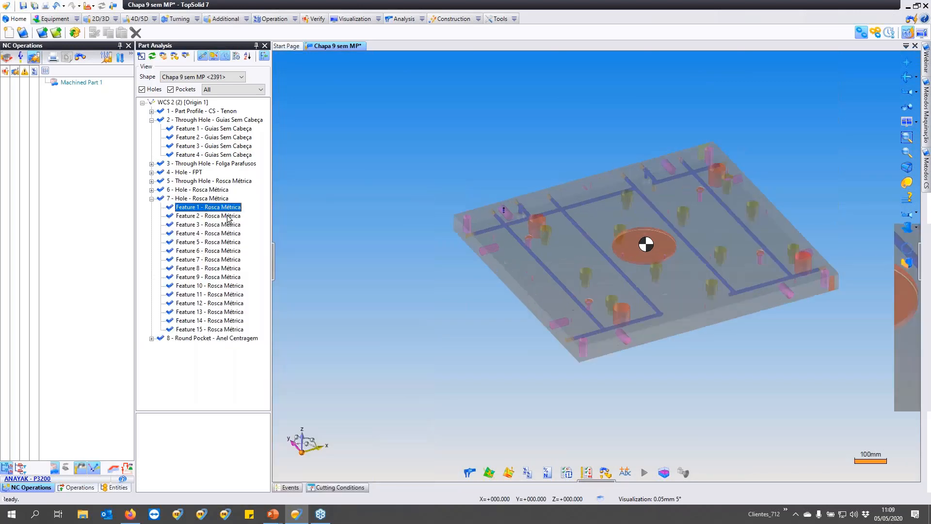
{"action": "scroll", "coordinate": [578, 228], "scroll_direction": "down", "scroll_amount": 5}
{"action": "middle_click_drag", "start_coordinate": [579, 228], "coordinate": [586, 268]}
{"action": "scroll", "coordinate": [590, 220], "scroll_direction": "up", "scroll_amount": 5}
{"action": "scroll", "coordinate": [589, 224], "scroll_direction": "down", "scroll_amount": 8}
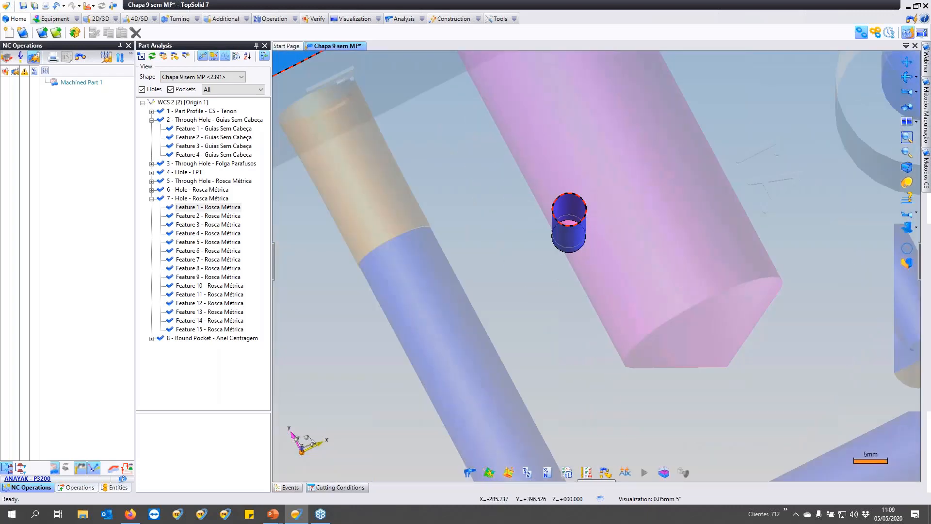
{"action": "middle_click_drag", "start_coordinate": [664, 296], "coordinate": [566, 260]}
{"action": "scroll", "coordinate": [508, 249], "scroll_direction": "down", "scroll_amount": 6}
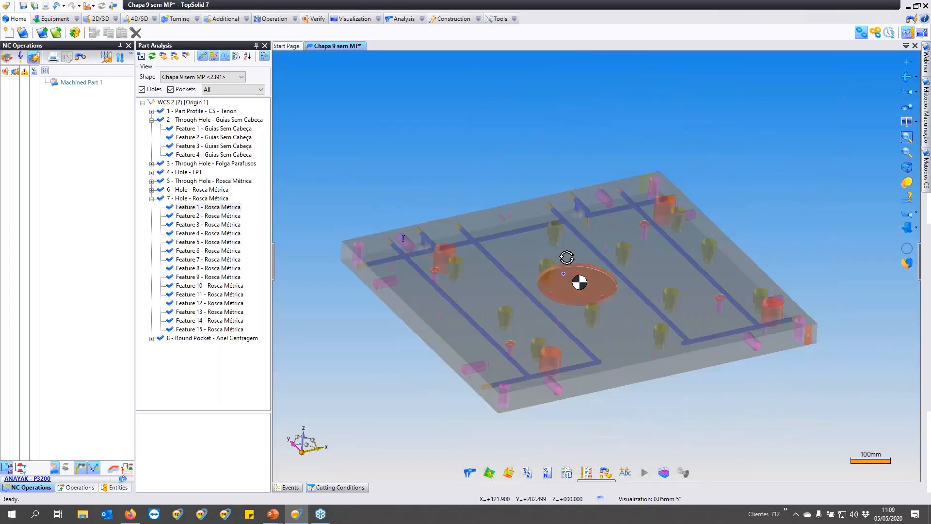
{"action": "left_click", "coordinate": [152, 199]}
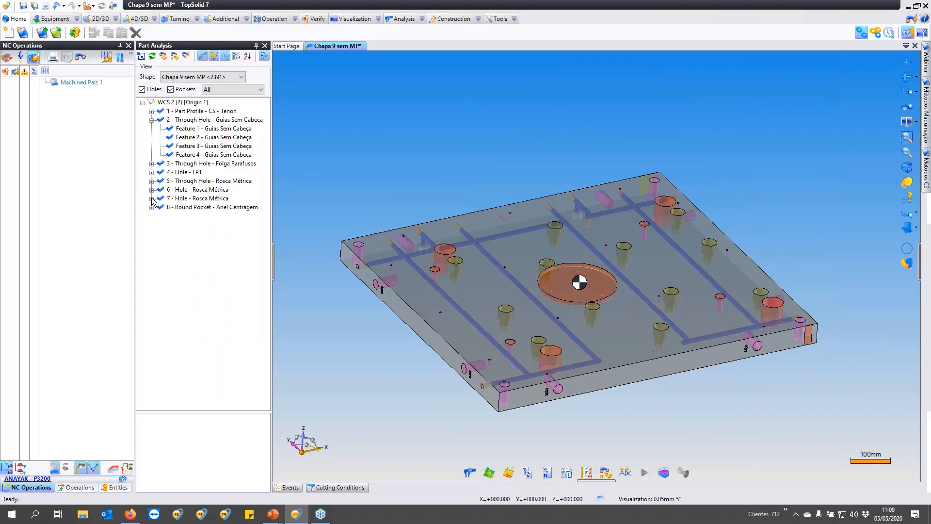
{"action": "left_click", "coordinate": [151, 120]}
Try different combined selections of the guide, clearance, FPT and thread hole groups, and clear the selection.
{"action": "left_click", "coordinate": [179, 120]}
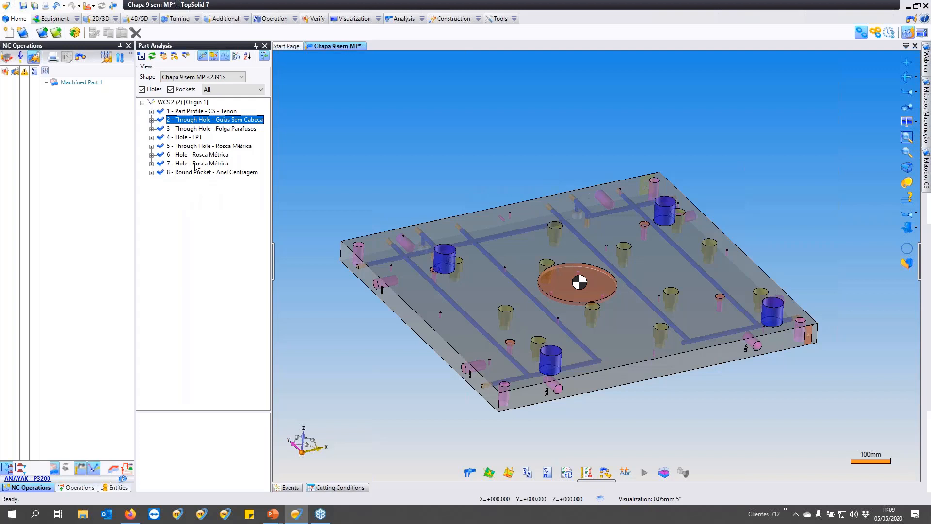
{"action": "left_click", "coordinate": [189, 129], "text": "shift"}
{"action": "left_click", "coordinate": [189, 137], "text": "shift"}
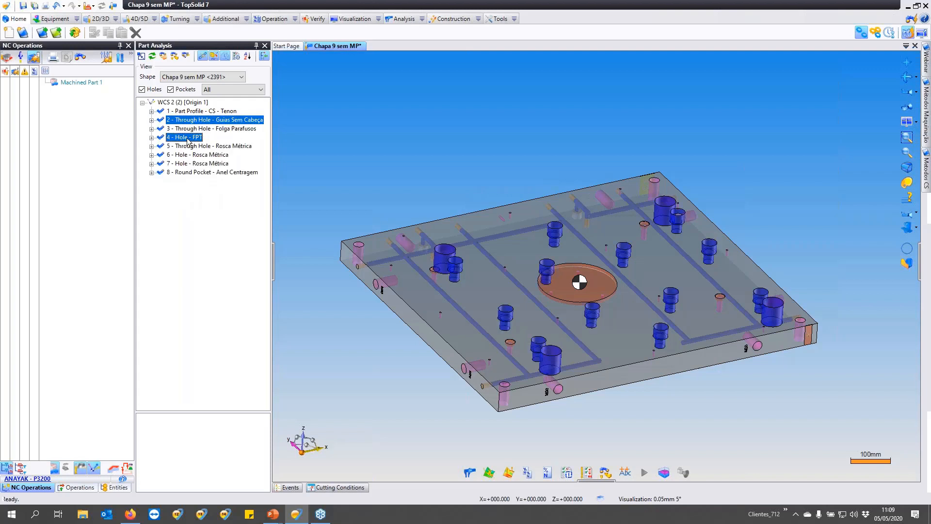
{"action": "left_click", "coordinate": [189, 146], "text": "shift"}
{"action": "left_click", "coordinate": [204, 211]}
{"action": "left_click", "coordinate": [190, 129]}
{"action": "left_click", "coordinate": [192, 146], "text": "ctrl"}
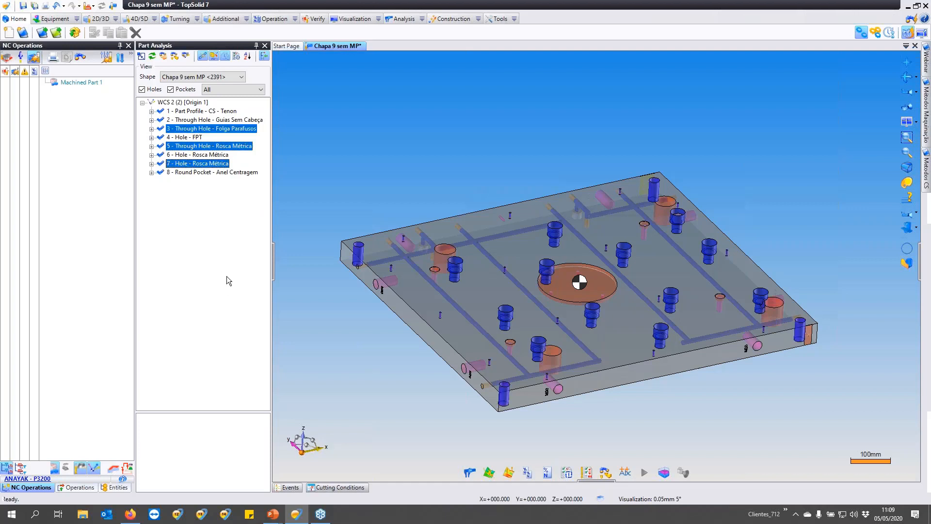
{"action": "left_click", "coordinate": [226, 276]}
Execute the assigned machining methods on feature groups 2 to 8 together, cancelling the Side Milling tool choice.
{"action": "left_click", "coordinate": [199, 122]}
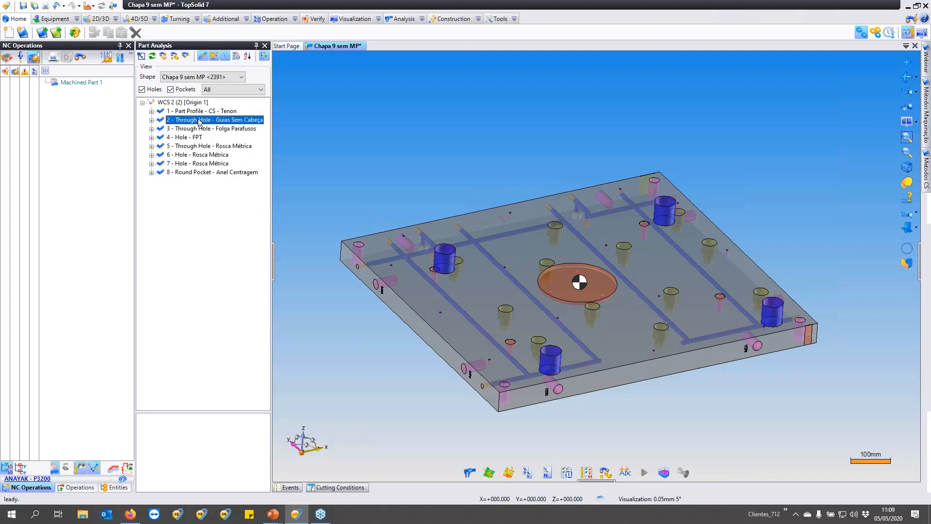
{"action": "left_click", "coordinate": [204, 173], "text": "shift"}
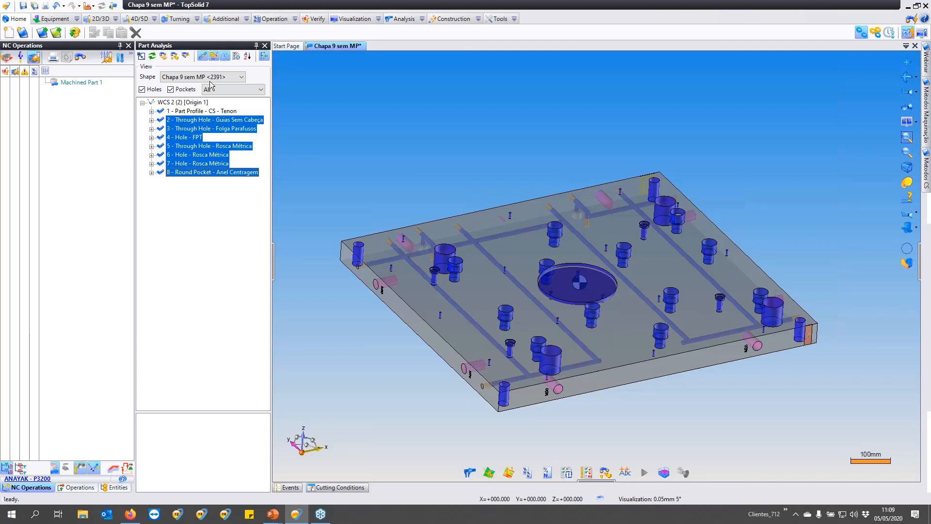
{"action": "left_click", "coordinate": [226, 58]}
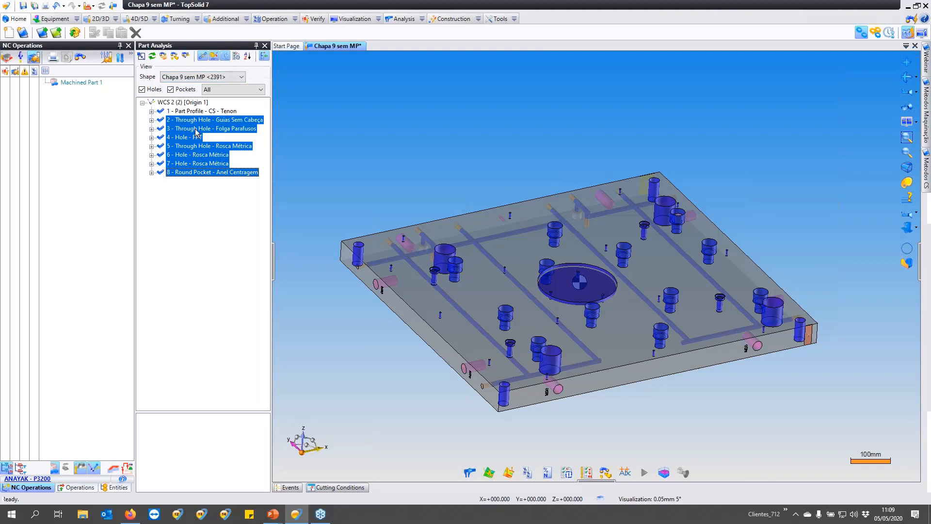
{"action": "left_click", "coordinate": [238, 57]}
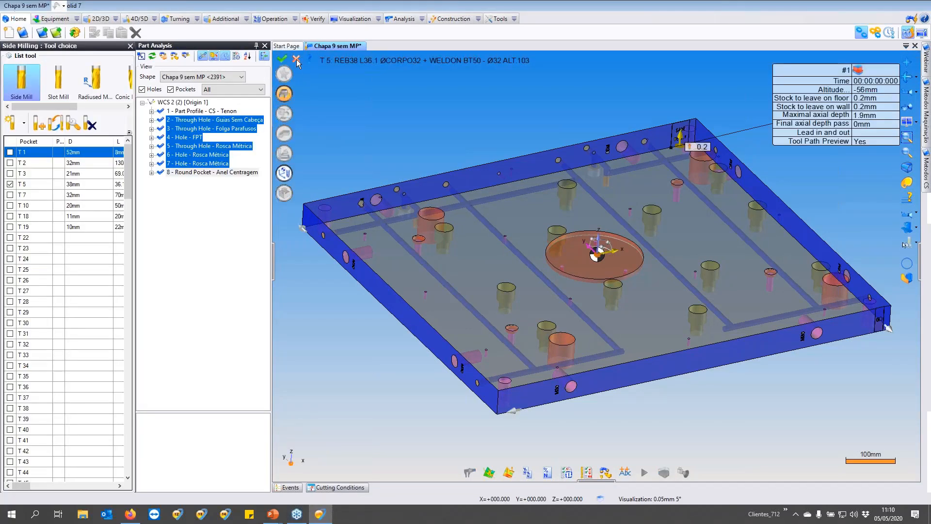
{"action": "left_click", "coordinate": [296, 59]}
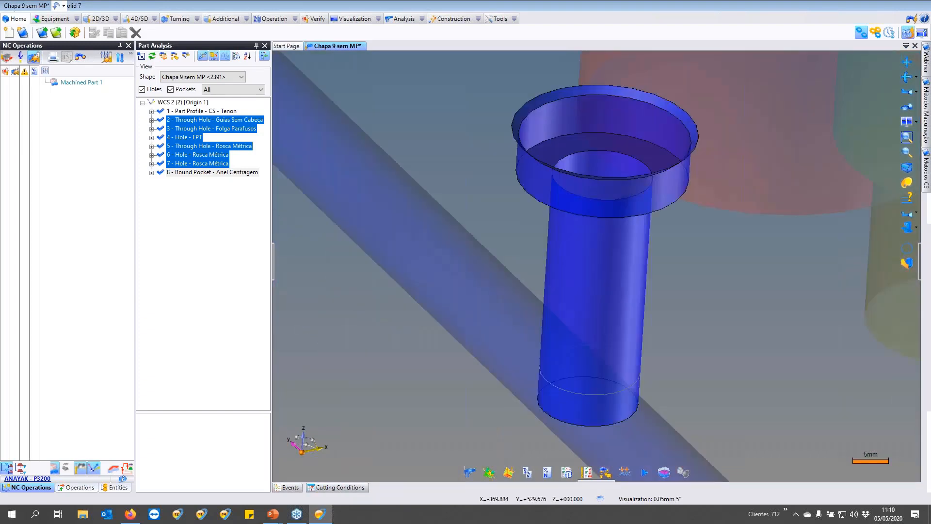
{"action": "left_click", "coordinate": [920, 254]}
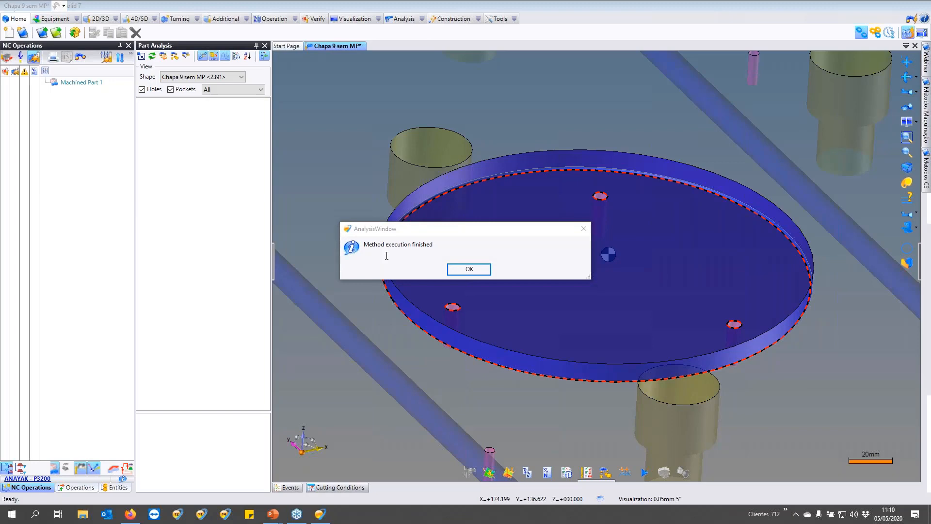
{"action": "left_click", "coordinate": [469, 268]}
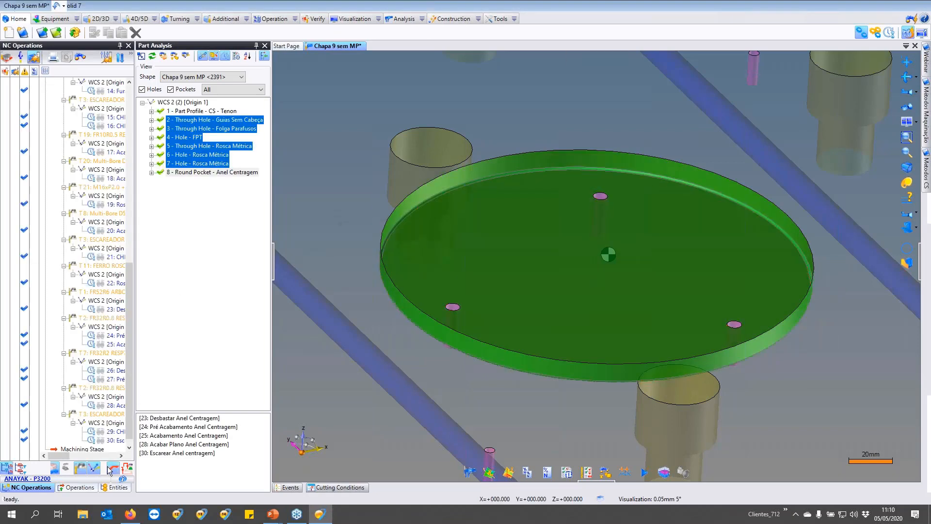
Review the list of generated NC operations from the first drilling to the final Anel Centragem operations.
{"action": "scroll", "coordinate": [128, 372], "scroll_direction": "up", "scroll_amount": 4}
{"action": "left_click_drag", "start_coordinate": [128, 373], "coordinate": [134, 244]}
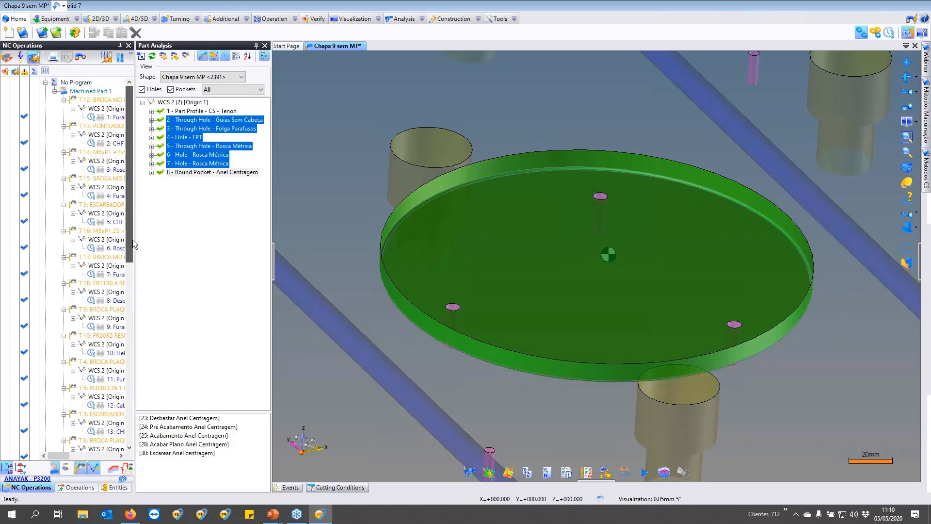
{"action": "scroll", "coordinate": [487, 318], "scroll_direction": "down", "scroll_amount": 5}
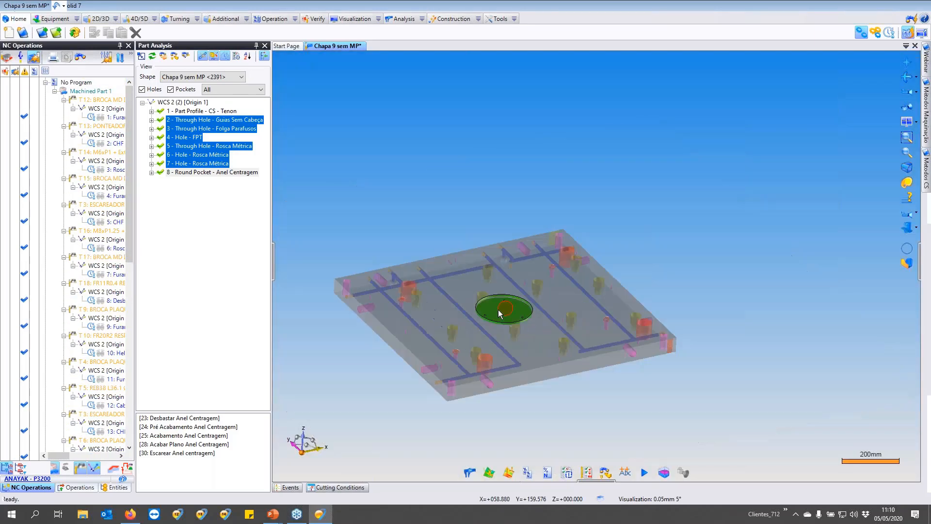
{"action": "left_click", "coordinate": [100, 239]}
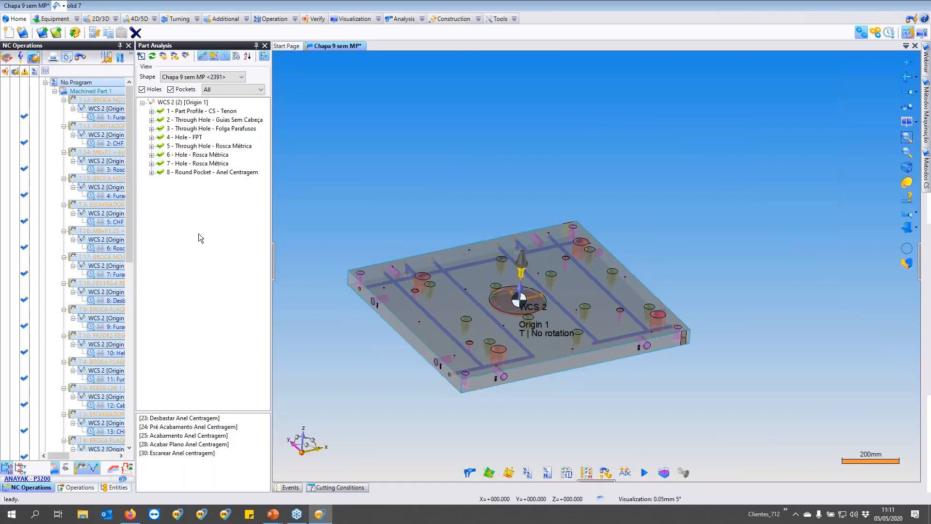
{"action": "middle_click_drag", "start_coordinate": [460, 266], "coordinate": [421, 288]}
{"action": "left_click", "coordinate": [345, 241]}
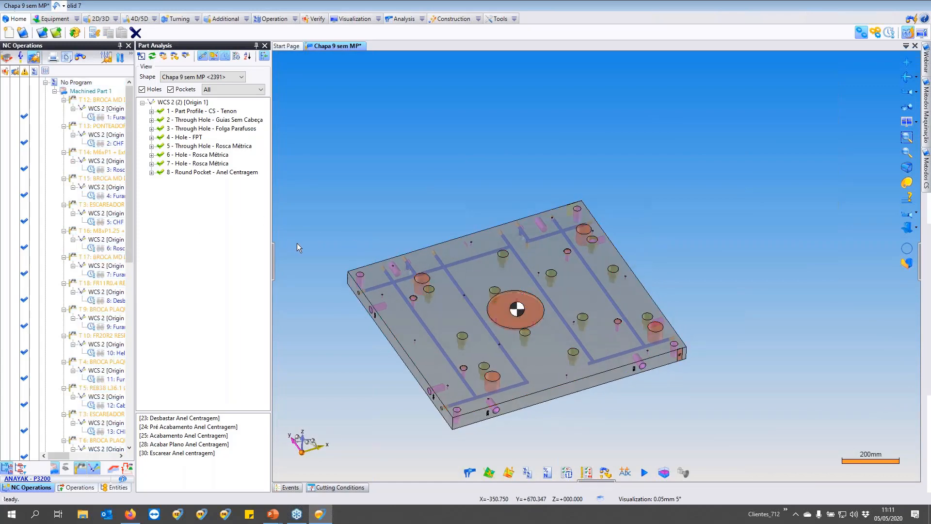
{"action": "left_click_drag", "start_coordinate": [130, 192], "coordinate": [137, 374]}
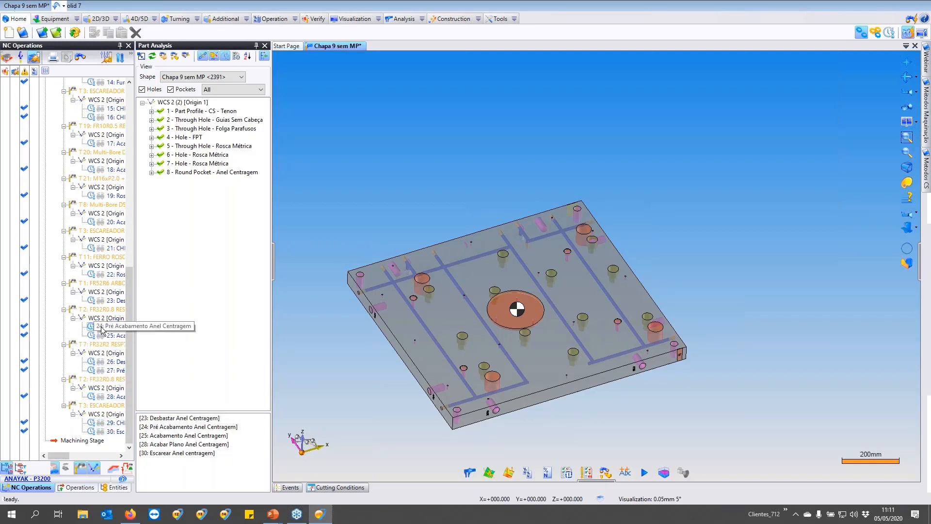
{"action": "left_click_drag", "start_coordinate": [129, 298], "coordinate": [129, 108]}
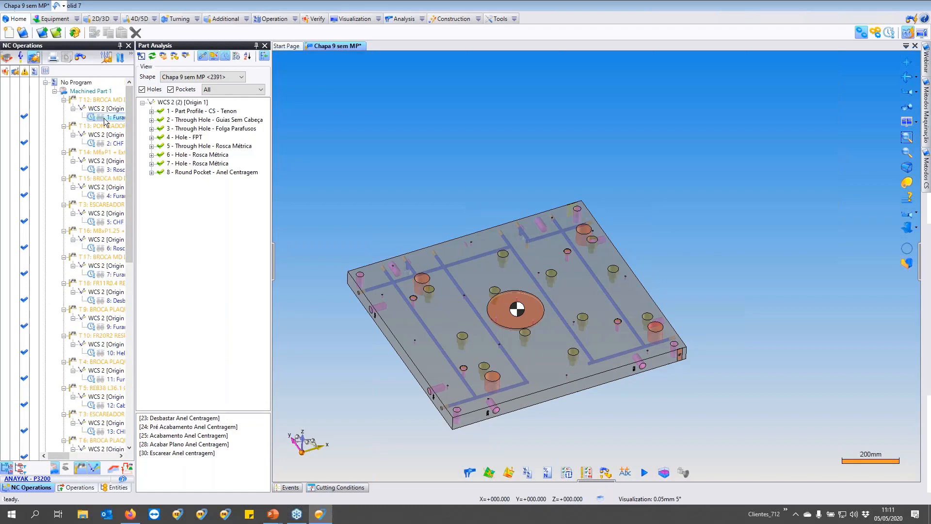
{"action": "left_click_drag", "start_coordinate": [109, 118], "coordinate": [109, 156]}
{"action": "left_click_drag", "start_coordinate": [129, 268], "coordinate": [121, 91]}
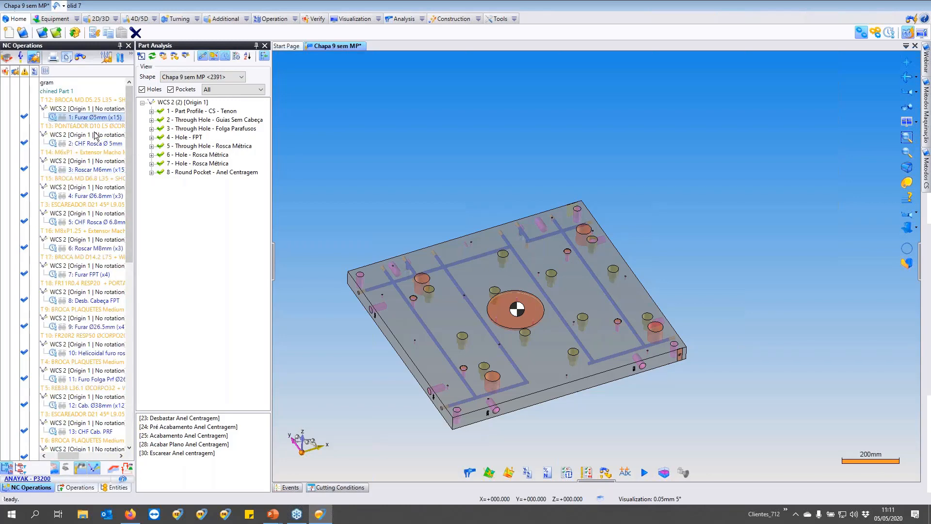
Select all the NC operations and calculate them with collision checking.
{"action": "left_click", "coordinate": [95, 135]}
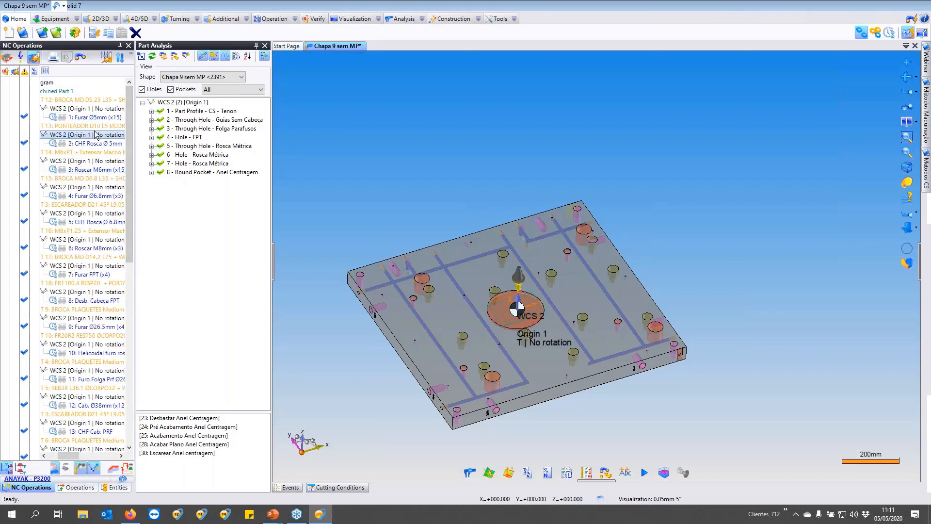
{"action": "key", "text": "ctrl+a"}
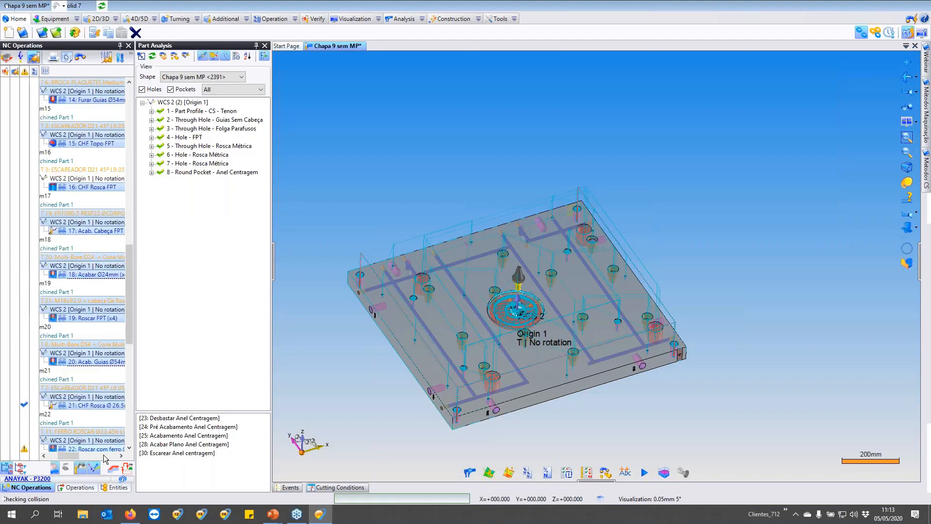
{"action": "left_click_drag", "start_coordinate": [64, 456], "coordinate": [52, 457]}
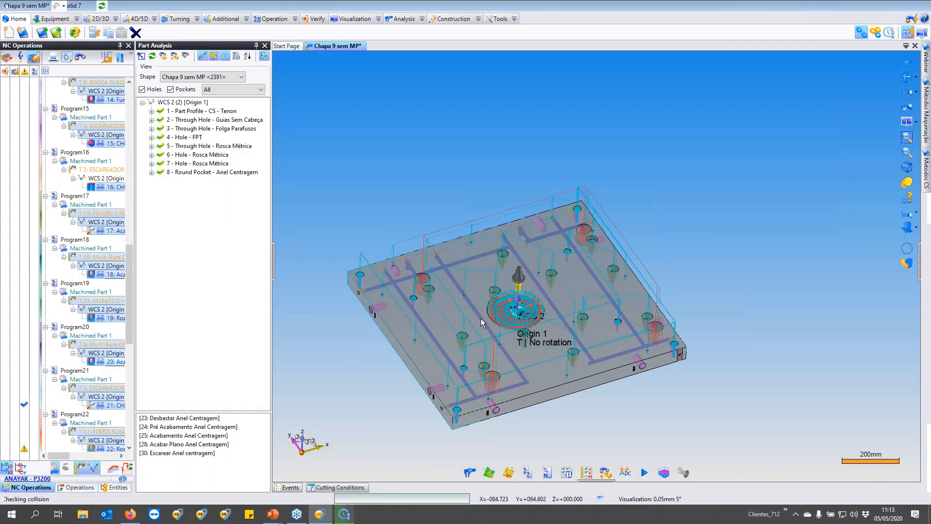
Examine the plate's toolpaths and the calculation status of operations 22 to 30.
{"action": "scroll", "coordinate": [527, 280], "scroll_direction": "up", "scroll_amount": 3}
{"action": "middle_click_drag", "start_coordinate": [526, 280], "coordinate": [560, 236]}
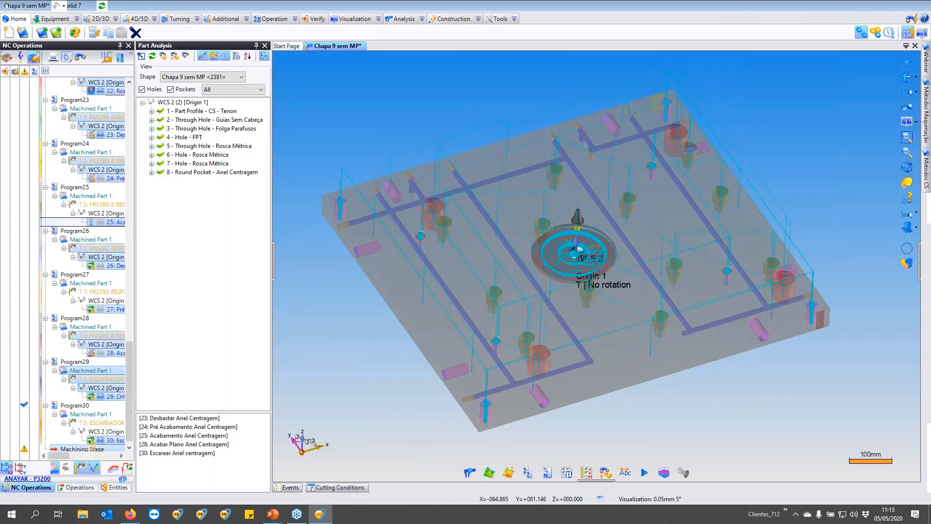
{"action": "left_click_drag", "start_coordinate": [58, 456], "coordinate": [71, 456]}
{"action": "middle_click_drag", "start_coordinate": [569, 254], "coordinate": [534, 250]}
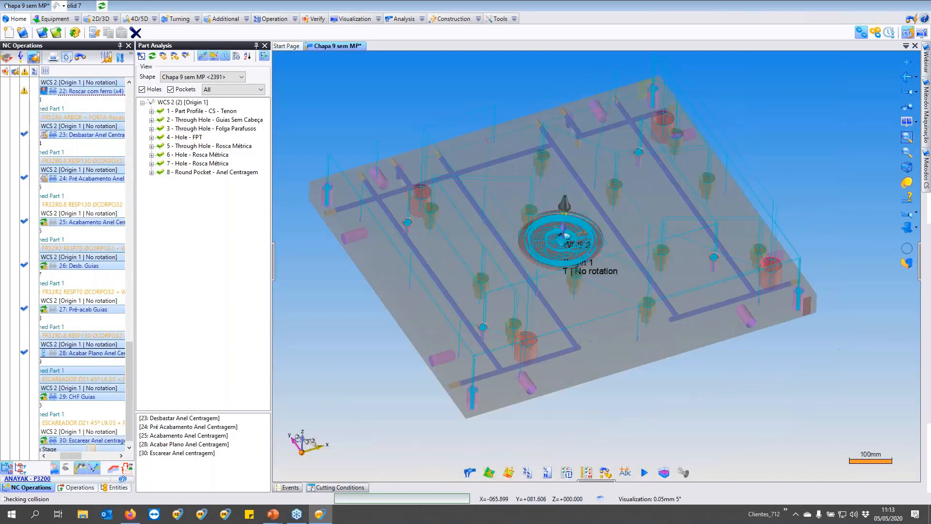
{"action": "middle_click_drag", "start_coordinate": [455, 361], "coordinate": [461, 372]}
{"action": "left_click_drag", "start_coordinate": [71, 456], "coordinate": [58, 456]}
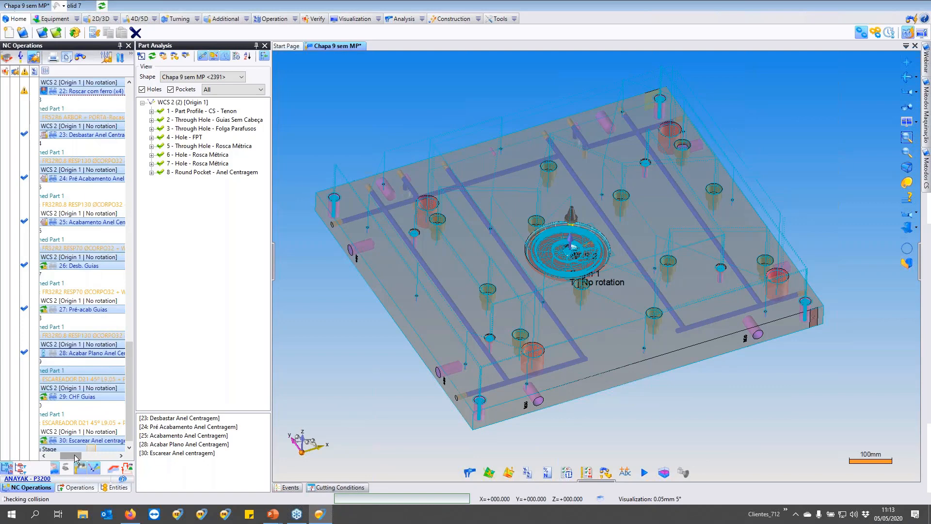
{"action": "left_click_drag", "start_coordinate": [75, 456], "coordinate": [65, 456]}
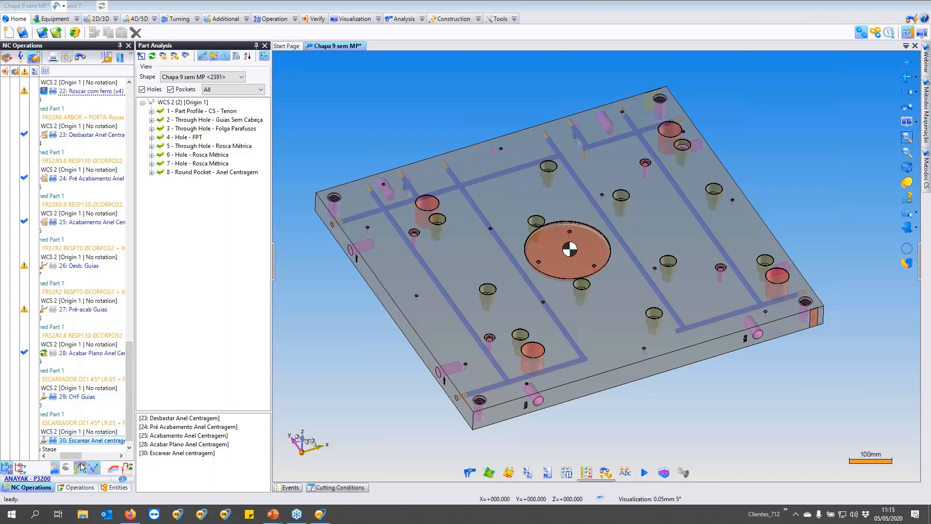
{"action": "left_click_drag", "start_coordinate": [77, 456], "coordinate": [66, 459]}
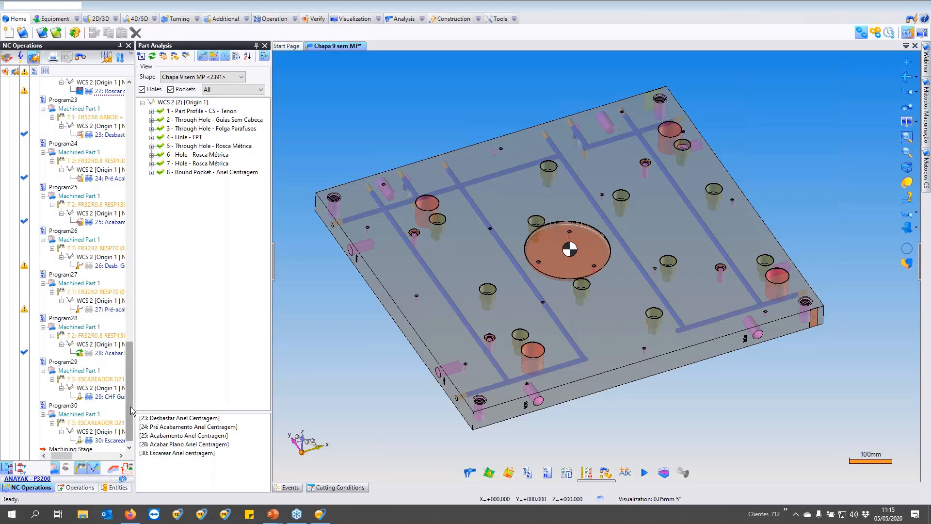
Select all the NC operations from the start of the list and examine their combined toolpaths on the plate.
{"action": "left_click_drag", "start_coordinate": [130, 374], "coordinate": [130, 126]}
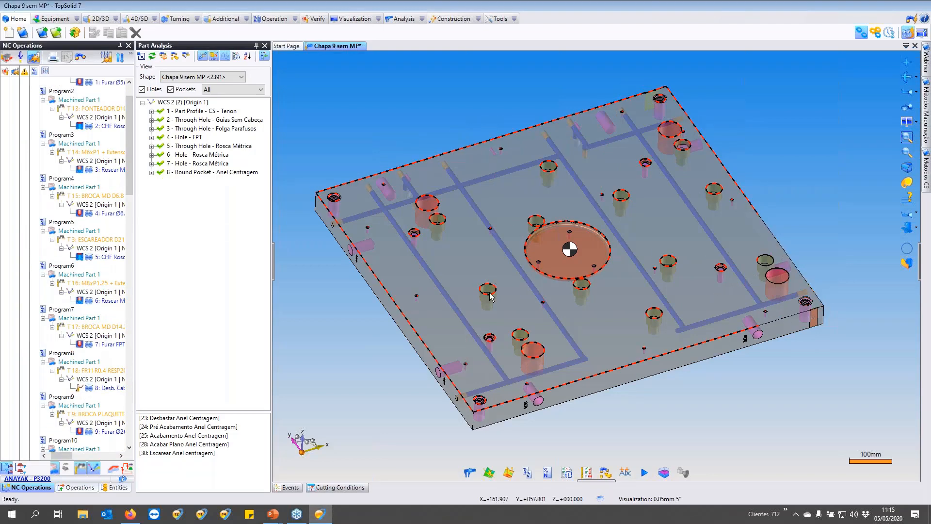
{"action": "left_click", "coordinate": [92, 303]}
{"action": "key", "text": "ctrl+a"}
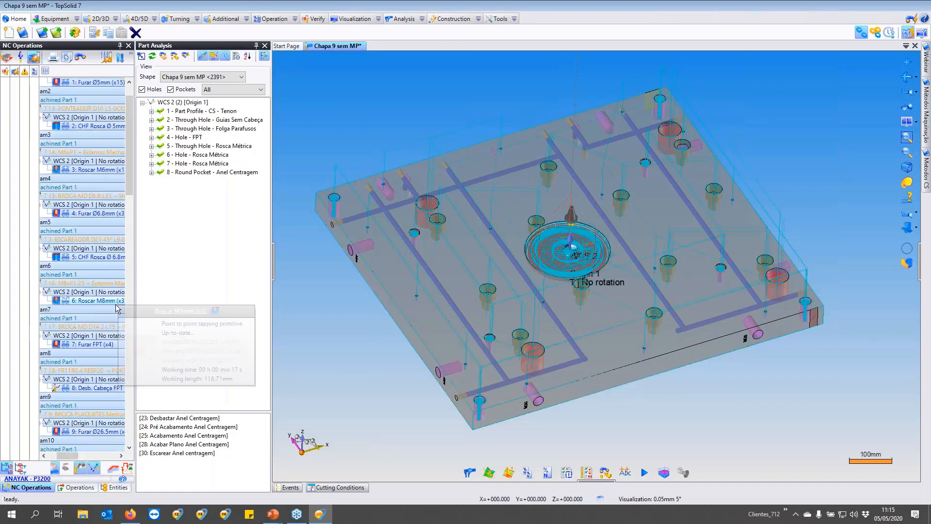
{"action": "middle_click_drag", "start_coordinate": [603, 286], "coordinate": [566, 276]}
{"action": "scroll", "coordinate": [449, 304], "scroll_direction": "up", "scroll_amount": 3}
{"action": "scroll", "coordinate": [449, 304], "scroll_direction": "down", "scroll_amount": 3}
{"action": "mouse_move", "coordinate": [516, 320]}
{"action": "middle_mouse_down"}
{"action": "mouse_move", "coordinate": [516, 334]}
{"action": "mouse_move", "coordinate": [516, 326]}
{"action": "middle_mouse_up"}
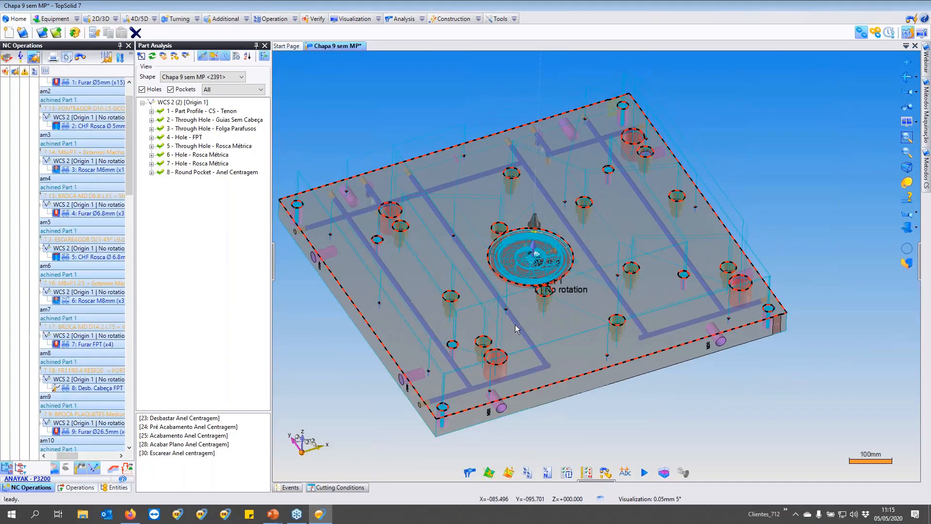
{"action": "left_click", "coordinate": [41, 456]}
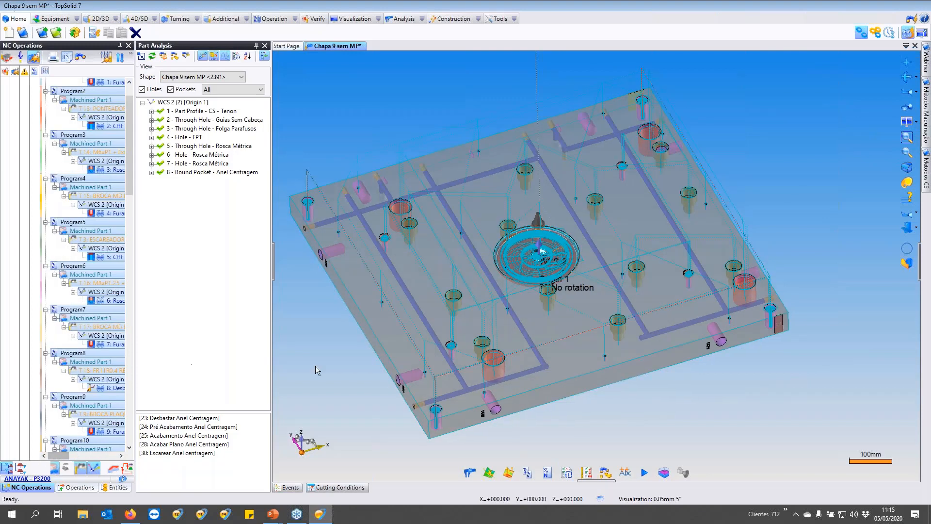
{"action": "middle_click_drag", "start_coordinate": [461, 290], "coordinate": [468, 289]}
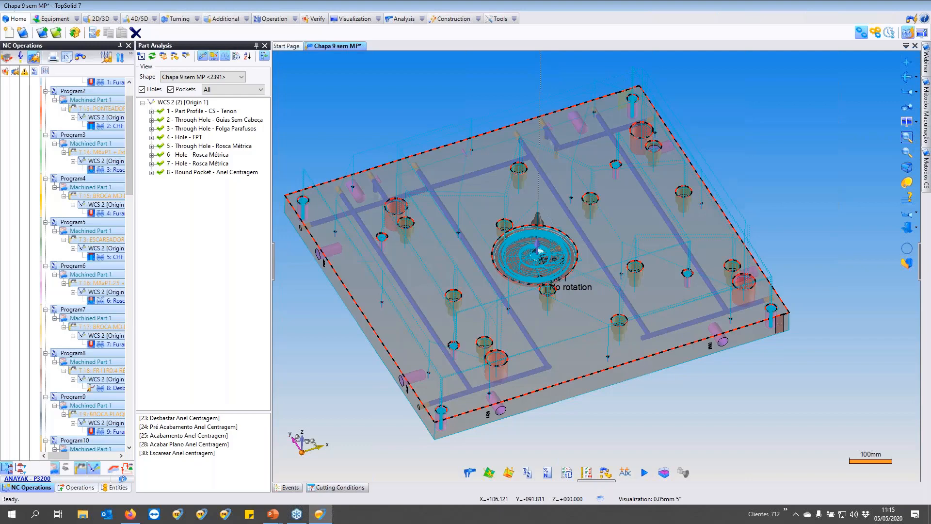
{"action": "scroll", "coordinate": [512, 326], "scroll_direction": "down", "scroll_amount": 2}
{"action": "middle_click_drag", "start_coordinate": [528, 329], "coordinate": [527, 315]}
{"action": "scroll", "coordinate": [527, 315], "scroll_direction": "up", "scroll_amount": 2}
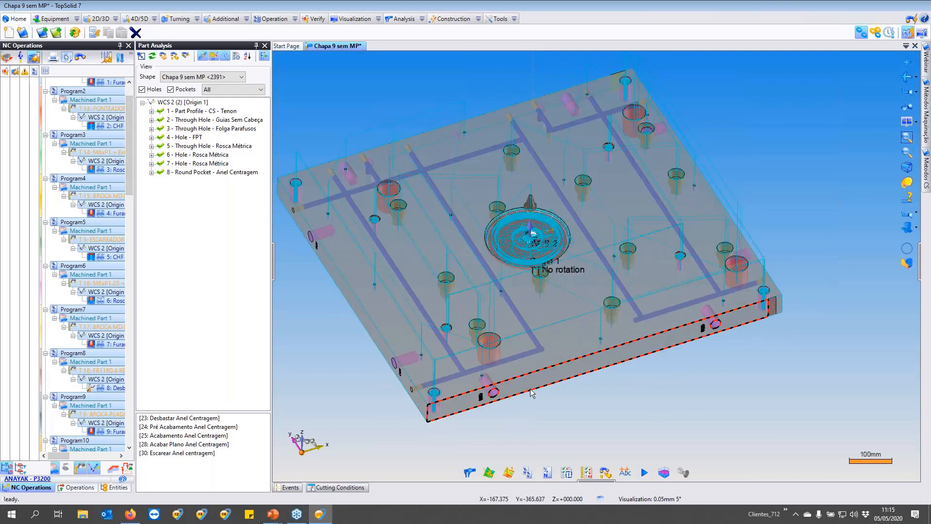
{"action": "middle_click_drag", "start_coordinate": [573, 272], "coordinate": [607, 389]}
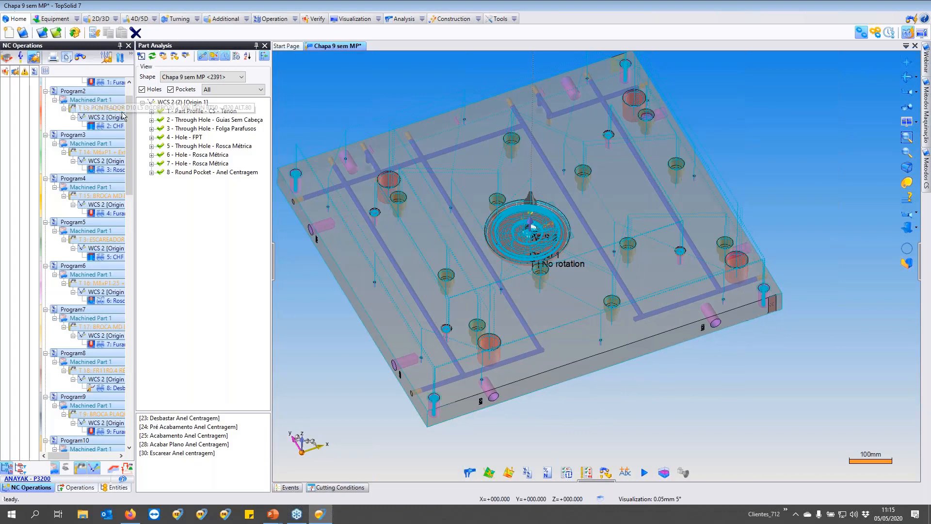
Run a partial update of the selected NC operations and review the list from Program30 back to Program1, clearing the selection.
{"action": "left_click_drag", "start_coordinate": [135, 98], "coordinate": [142, 376]}
{"action": "left_click", "coordinate": [94, 58]}
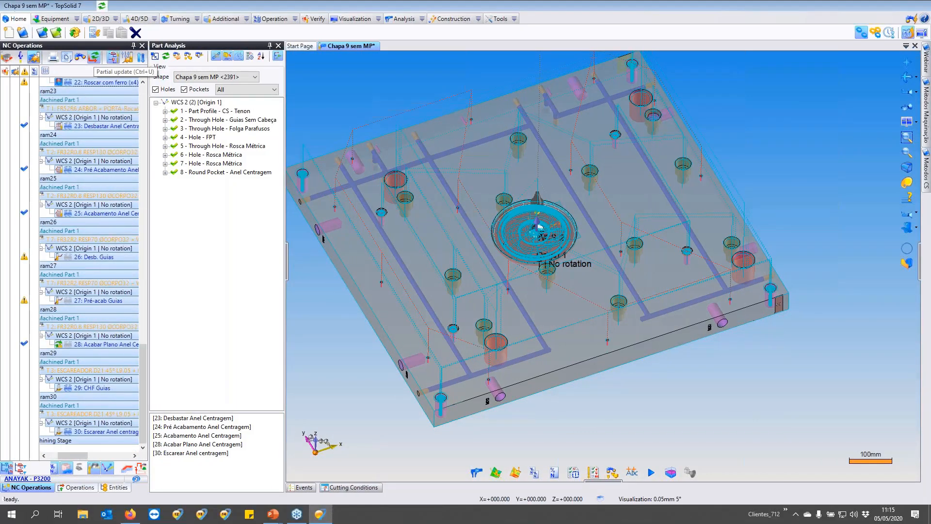
{"action": "left_click_drag", "start_coordinate": [73, 456], "coordinate": [65, 457]}
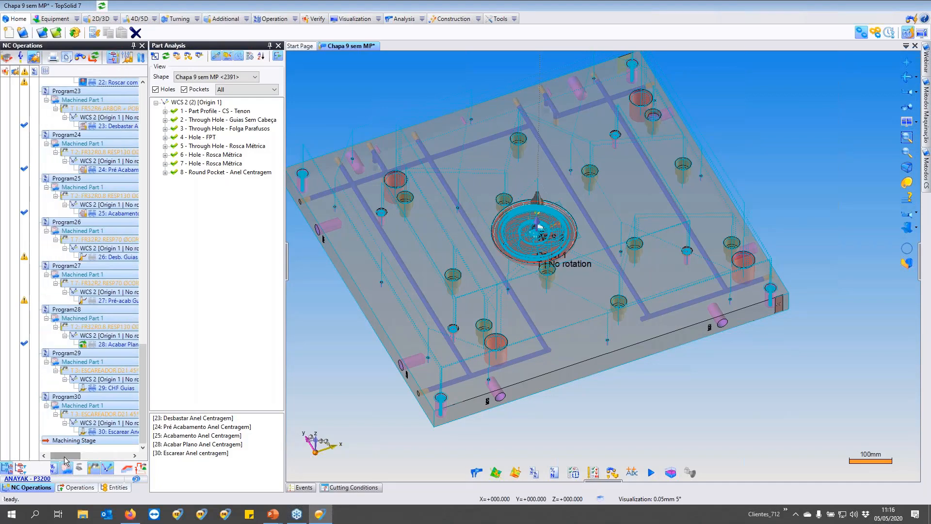
{"action": "scroll", "coordinate": [424, 355], "scroll_direction": "down", "scroll_amount": 2}
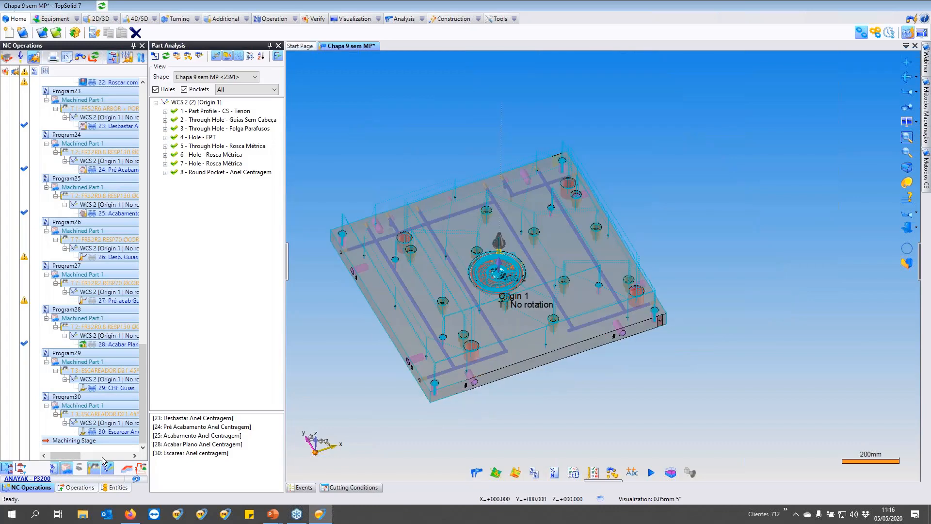
{"action": "mouse_move", "coordinate": [142, 405]}
{"action": "left_mouse_down"}
{"action": "mouse_move", "coordinate": [142, 384]}
{"action": "mouse_move", "coordinate": [143, 407]}
{"action": "left_mouse_up"}
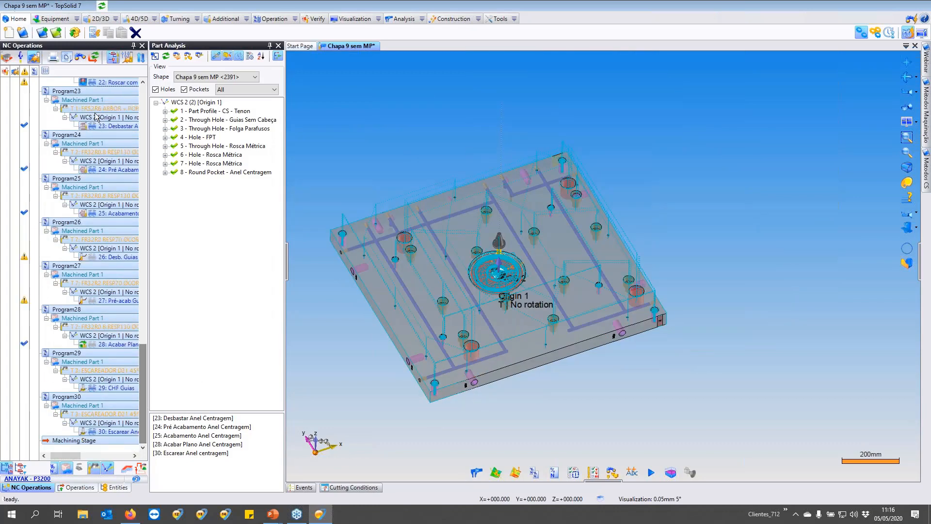
{"action": "left_click", "coordinate": [96, 84]}
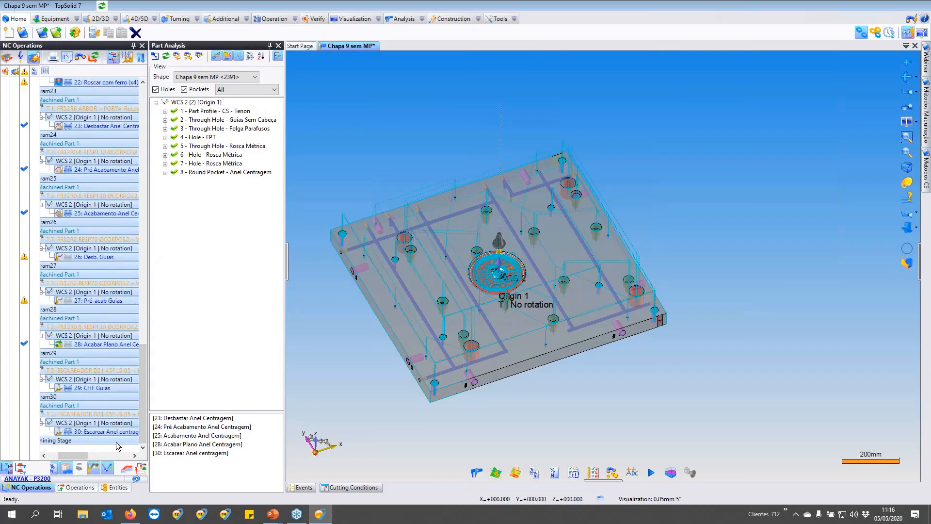
{"action": "left_click_drag", "start_coordinate": [143, 405], "coordinate": [145, 143]}
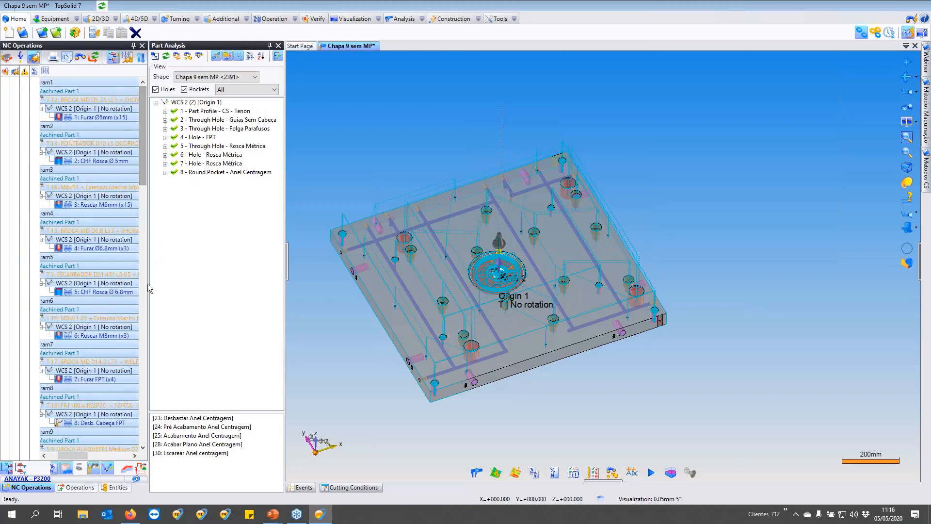
{"action": "left_click", "coordinate": [126, 287]}
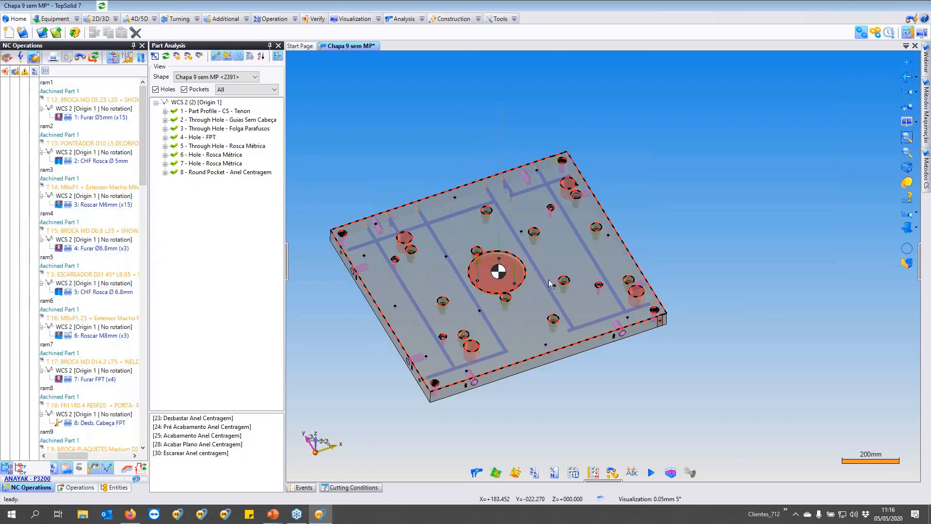
Examine the toolpaths of drilling, chamfering and tapping operations 1, 2, 3, 5 and 6 one by one.
{"action": "scroll", "coordinate": [502, 280], "scroll_direction": "up", "scroll_amount": 5}
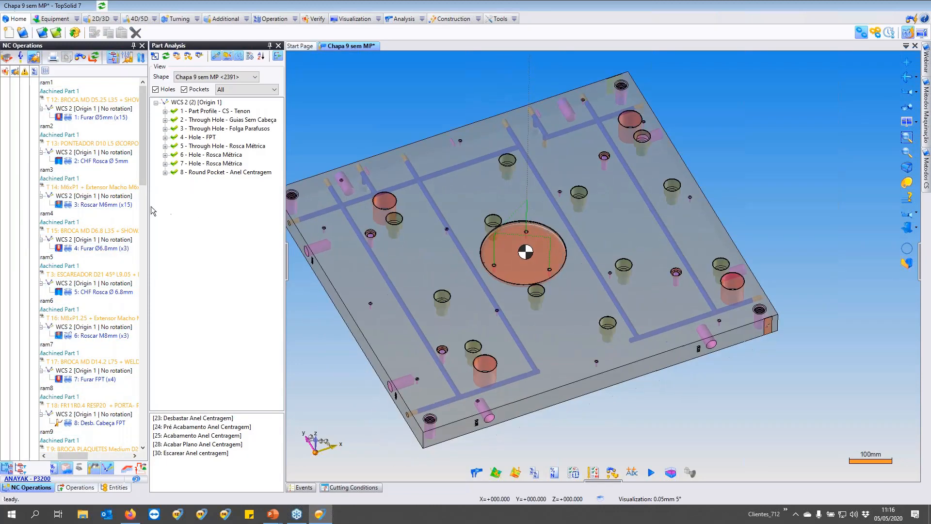
{"action": "left_click", "coordinate": [103, 118]}
{"action": "left_click", "coordinate": [92, 163]}
{"action": "left_click", "coordinate": [89, 205]}
{"action": "left_click", "coordinate": [108, 291]}
{"action": "left_click", "coordinate": [98, 336]}
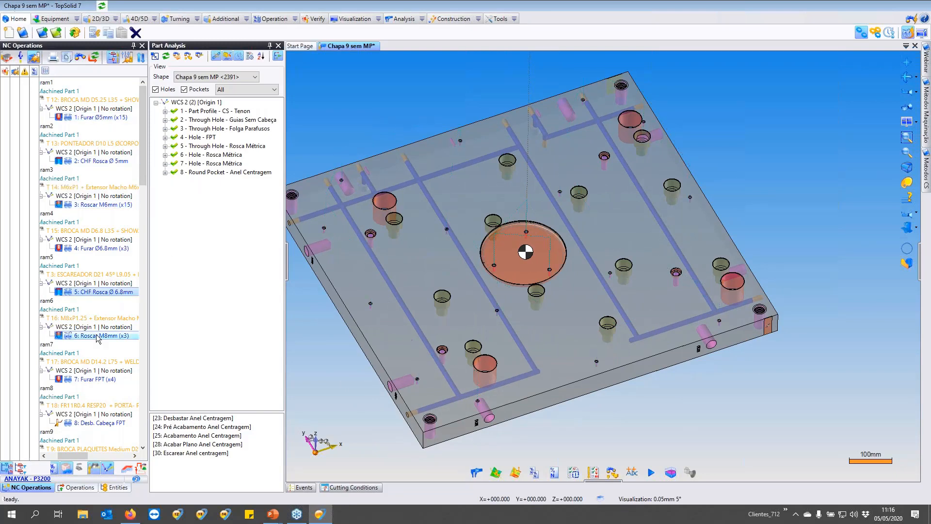
{"action": "scroll", "coordinate": [504, 272], "scroll_direction": "up", "scroll_amount": 10}
{"action": "scroll", "coordinate": [531, 385], "scroll_direction": "down", "scroll_amount": 13}
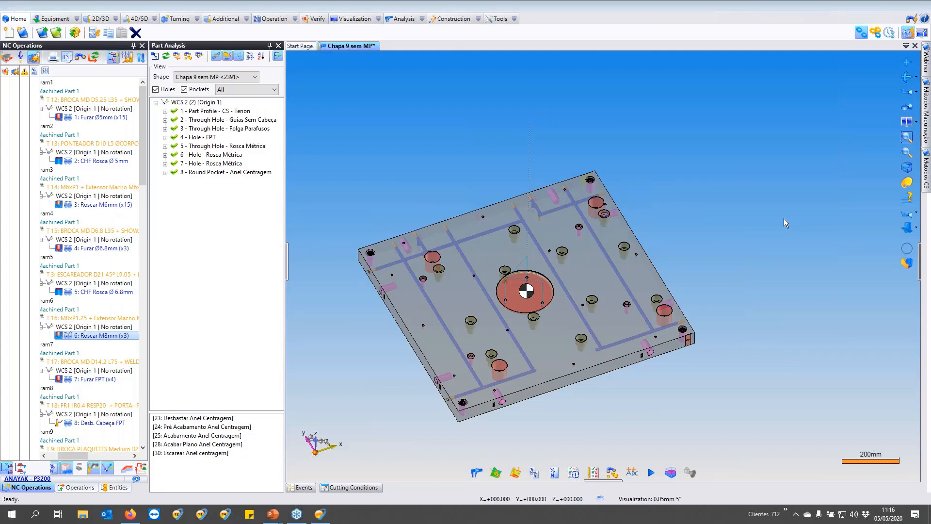
Save the Chapa 9 sem MP machining document and close it.
{"action": "middle_click_drag", "start_coordinate": [421, 250], "coordinate": [457, 213]}
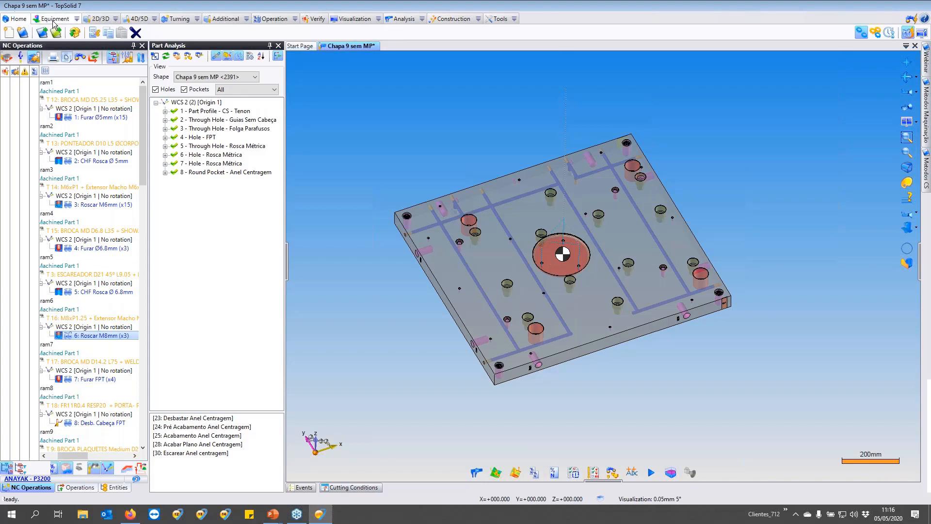
{"action": "left_click", "coordinate": [23, 6]}
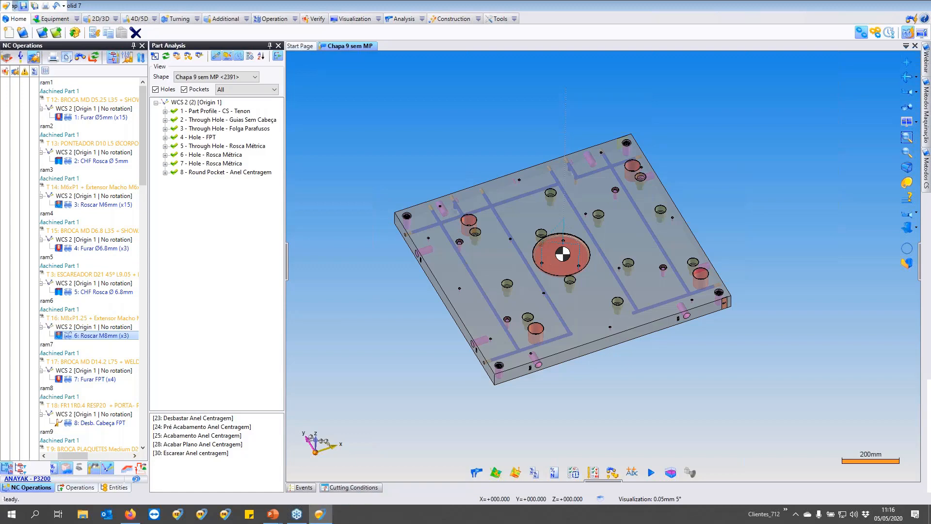
{"action": "middle_click", "coordinate": [363, 46]}
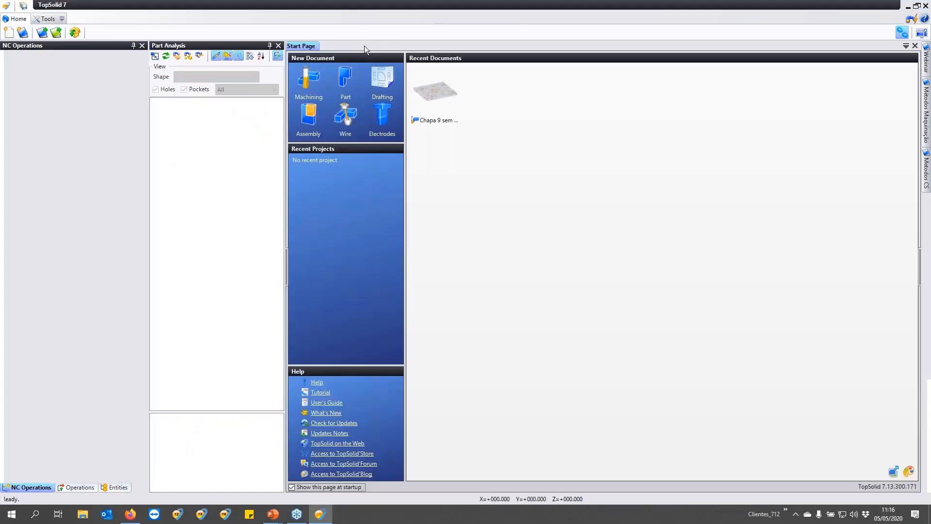
Create a machining document for Chapa 9 from the Chapa 9 Machining Process folder, using the P3200 template and Exact stock.
{"action": "mouse_move", "coordinate": [928, 68]}
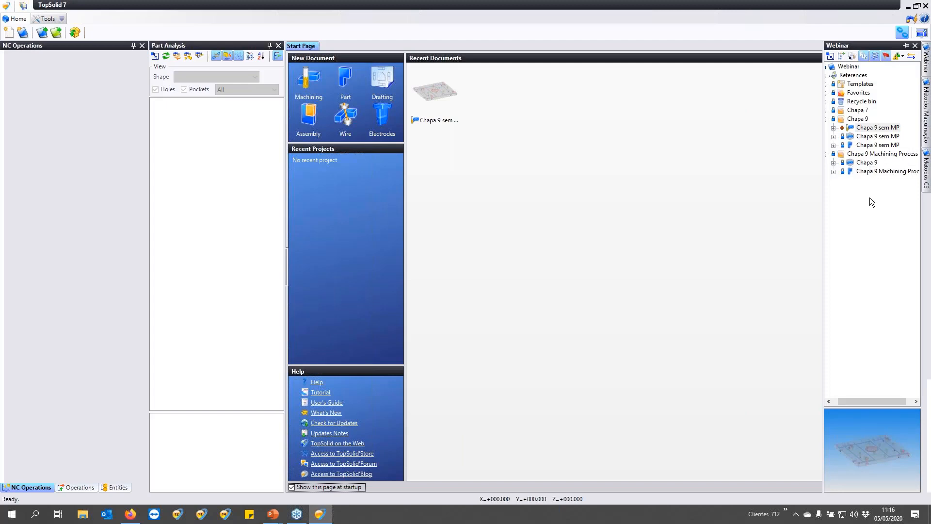
{"action": "left_click", "coordinate": [866, 163]}
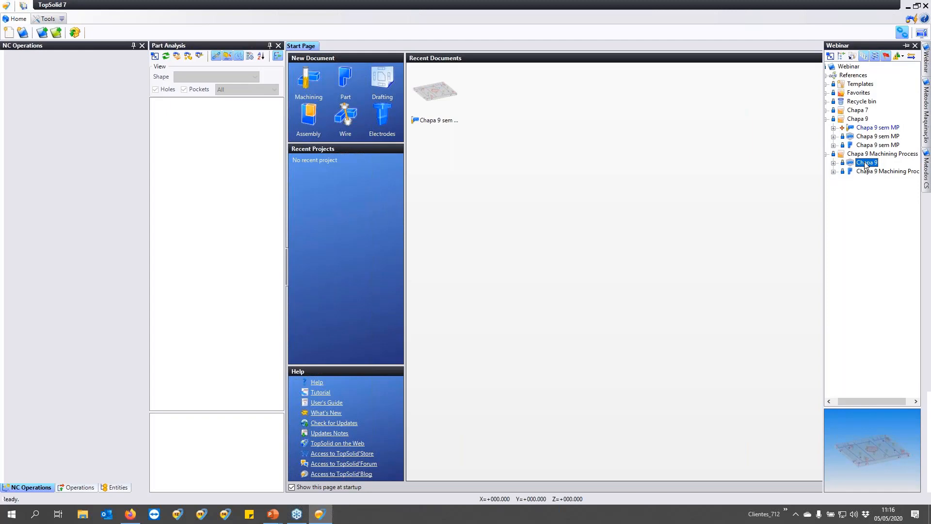
{"action": "right_click", "coordinate": [866, 164]}
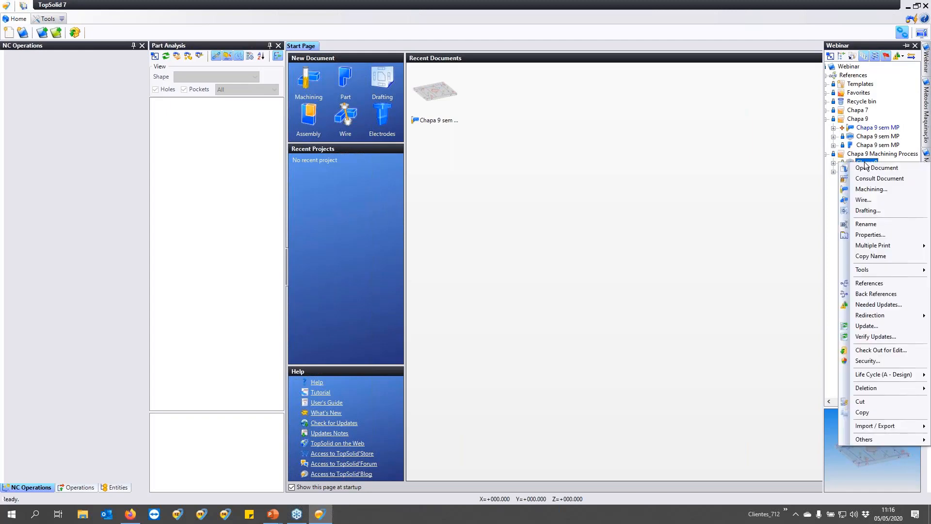
{"action": "left_click", "coordinate": [868, 189]}
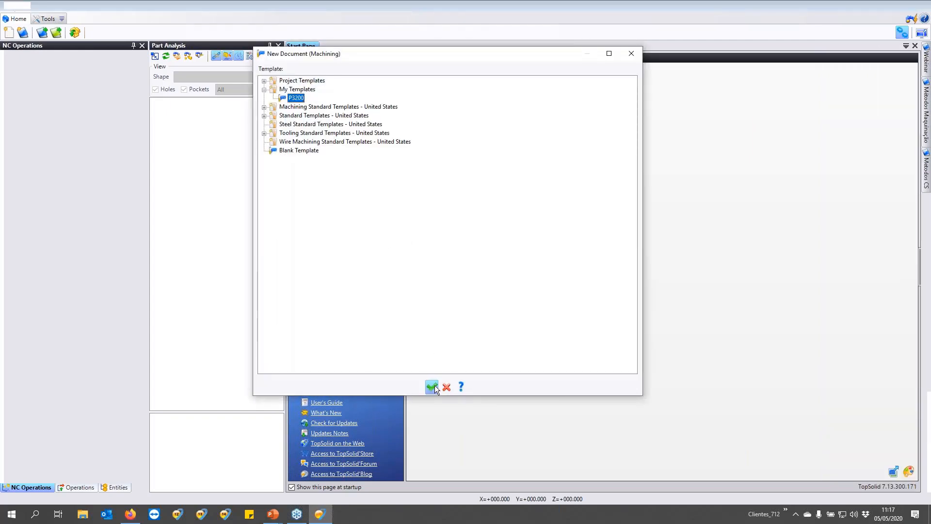
{"action": "left_click", "coordinate": [432, 387]}
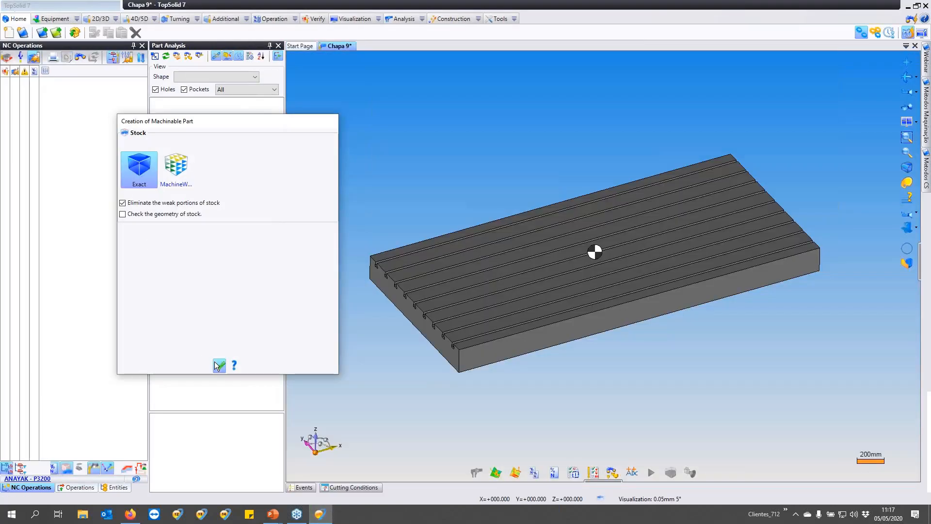
{"action": "left_click", "coordinate": [219, 365]}
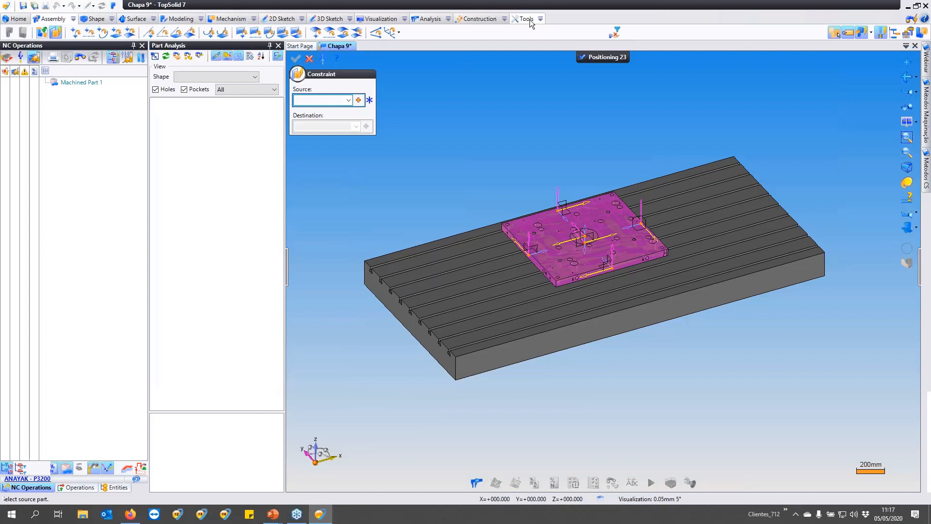
Position the plate on the machine table with a Frame on Frame constraint from the plate's centre frame and finish the positioning.
{"action": "left_click", "coordinate": [389, 33]}
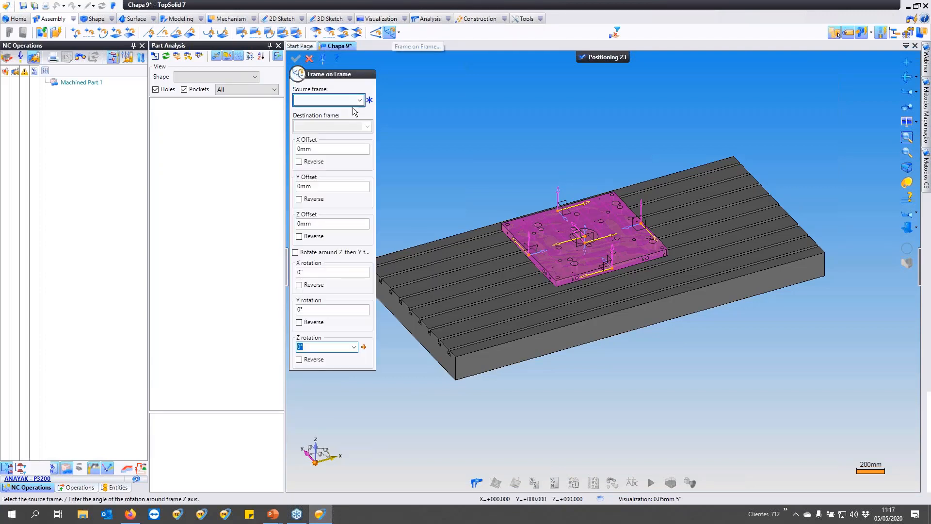
{"action": "left_click", "coordinate": [585, 237]}
{"action": "left_click", "coordinate": [596, 242]}
{"action": "left_click", "coordinate": [838, 34]}
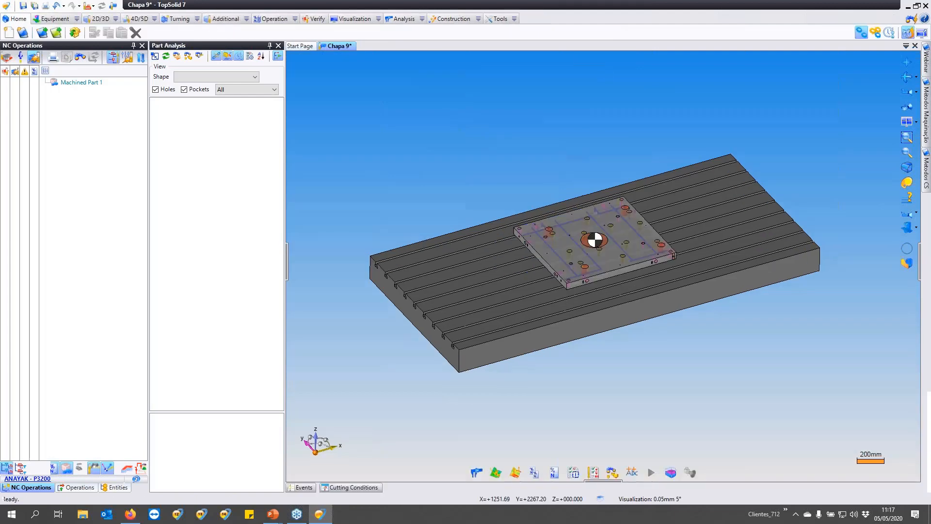
Hide the machine table and analyse the plate's holes and pockets along the Absolute Z axis.
{"action": "left_click", "coordinate": [907, 227]}
{"action": "scroll", "coordinate": [623, 243], "scroll_direction": "up", "scroll_amount": 4}
{"action": "scroll", "coordinate": [590, 251], "scroll_direction": "up", "scroll_amount": 3}
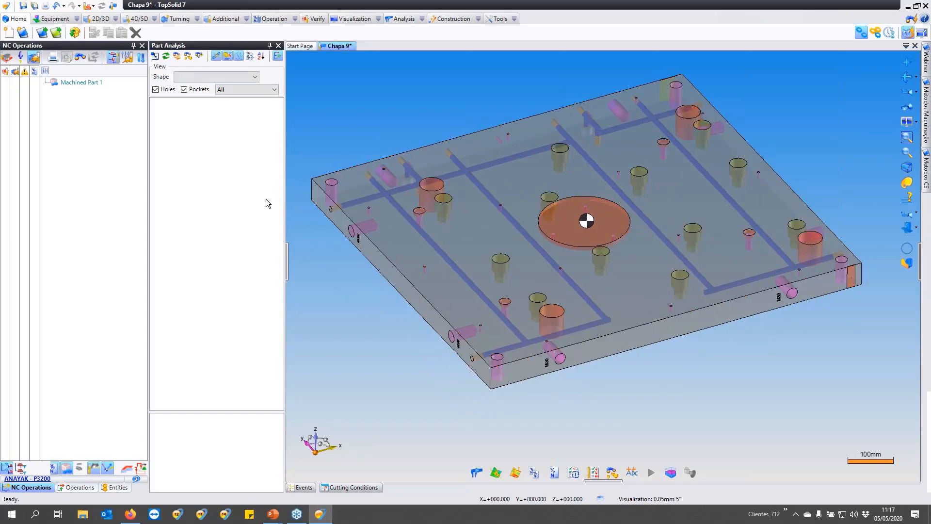
{"action": "left_click", "coordinate": [165, 57]}
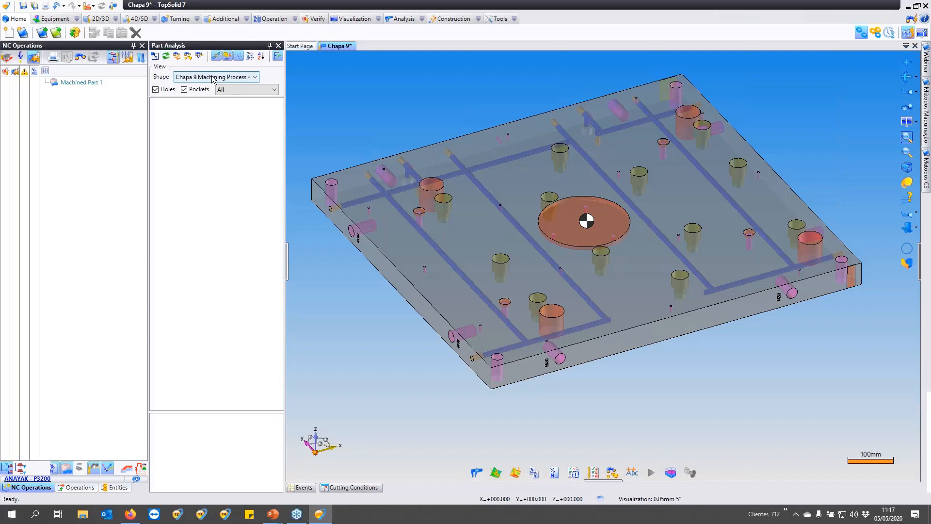
{"action": "left_click", "coordinate": [178, 57]}
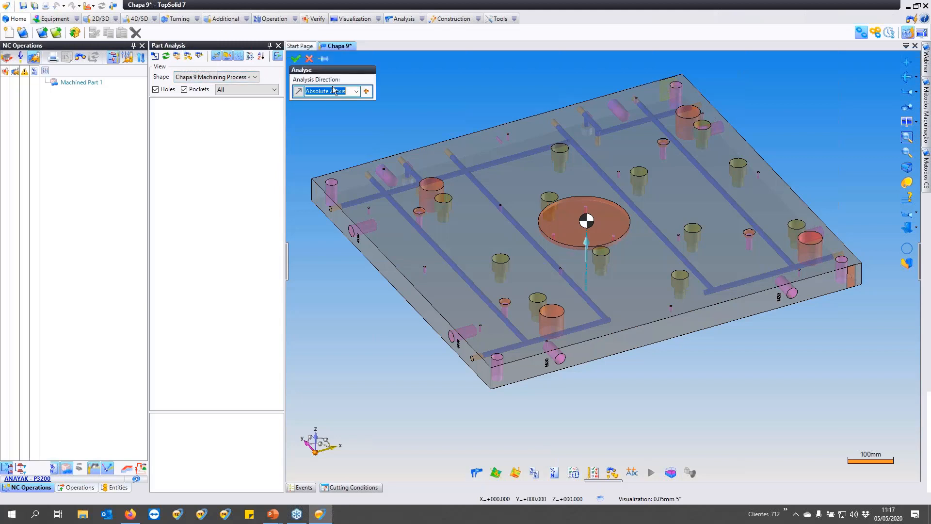
{"action": "left_click", "coordinate": [296, 59]}
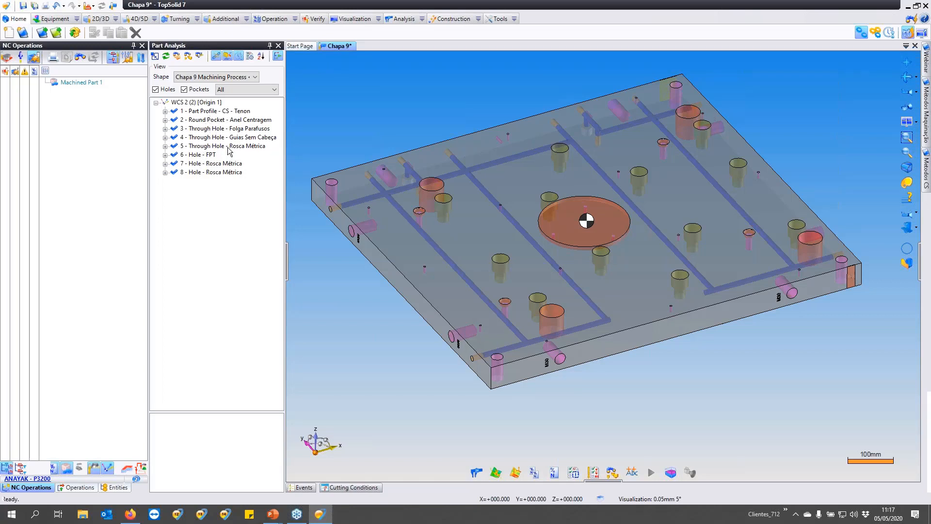
Examine analysed features 2 to 8 on the plate one by one, from the Anel Centragem round pocket to the last Rosca Métrica holes.
{"action": "left_click", "coordinate": [237, 121]}
{"action": "left_click", "coordinate": [237, 128]}
{"action": "left_click", "coordinate": [238, 137]}
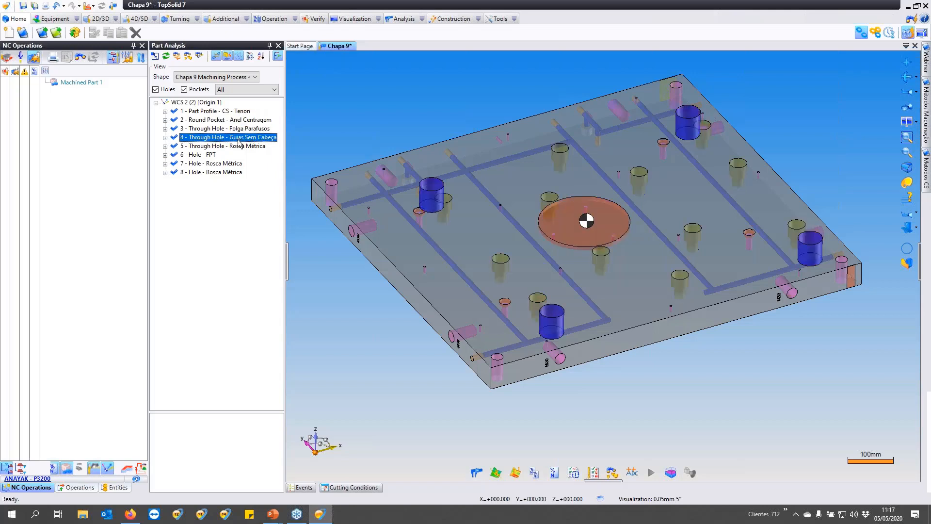
{"action": "left_click", "coordinate": [240, 146]}
{"action": "left_click", "coordinate": [216, 154]}
{"action": "left_click", "coordinate": [218, 165]}
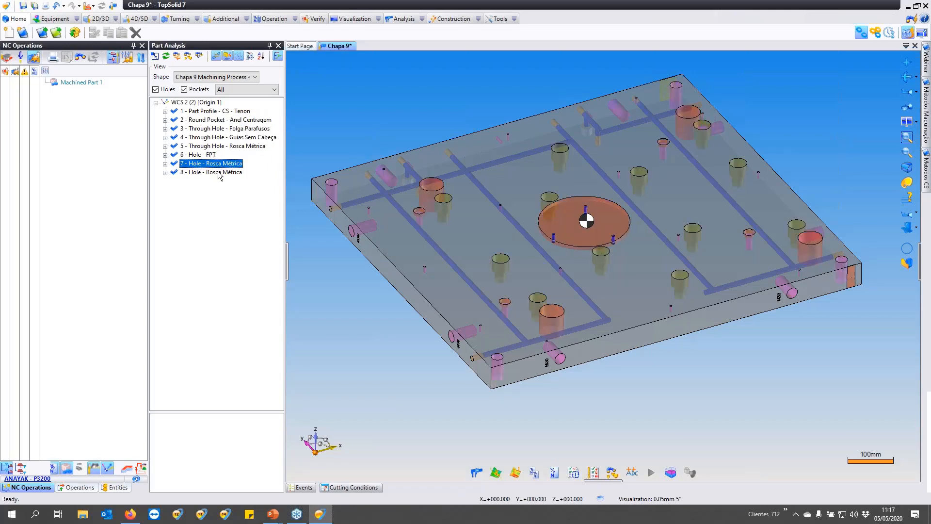
{"action": "left_click", "coordinate": [220, 173]}
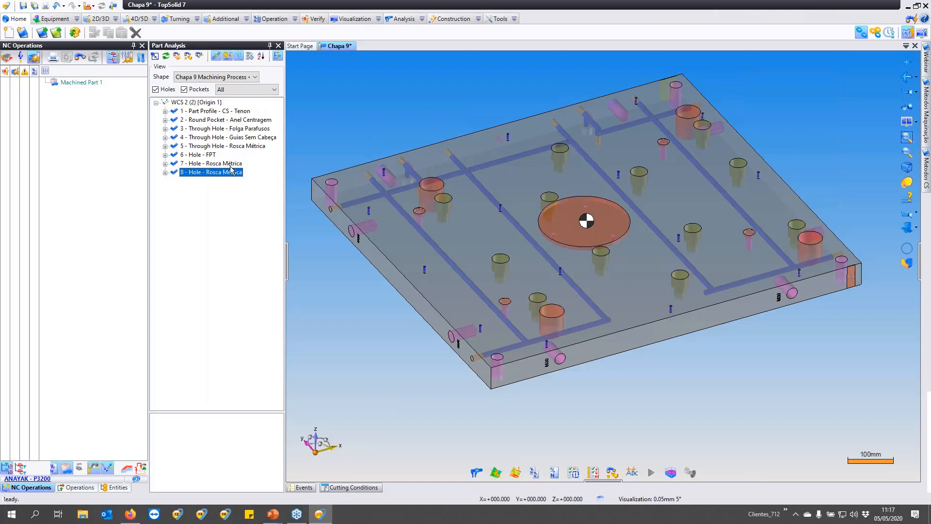
{"action": "left_click", "coordinate": [222, 121]}
{"action": "left_click", "coordinate": [222, 129]}
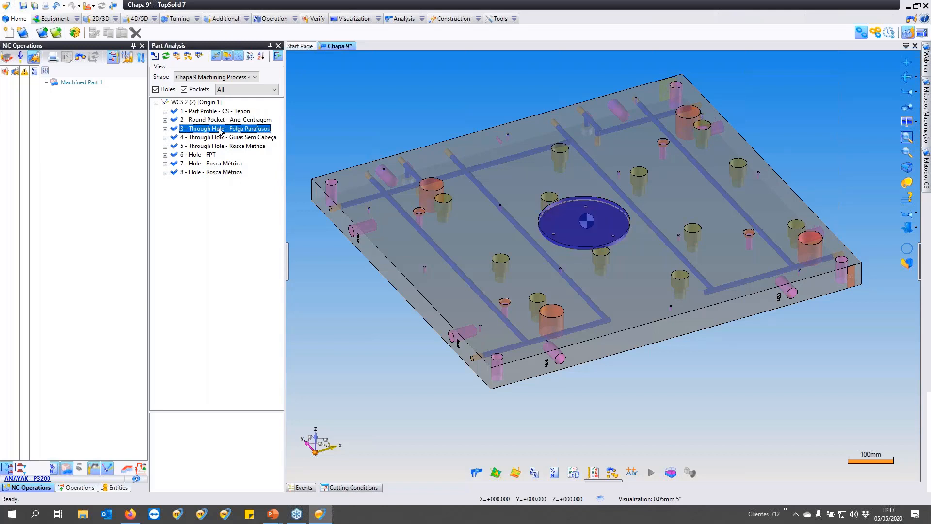
{"action": "left_click", "coordinate": [221, 137]}
{"action": "left_click", "coordinate": [220, 146]}
{"action": "left_click", "coordinate": [221, 155]}
{"action": "left_click", "coordinate": [221, 163]}
{"action": "left_click", "coordinate": [221, 172]}
{"action": "left_click", "coordinate": [241, 246]}
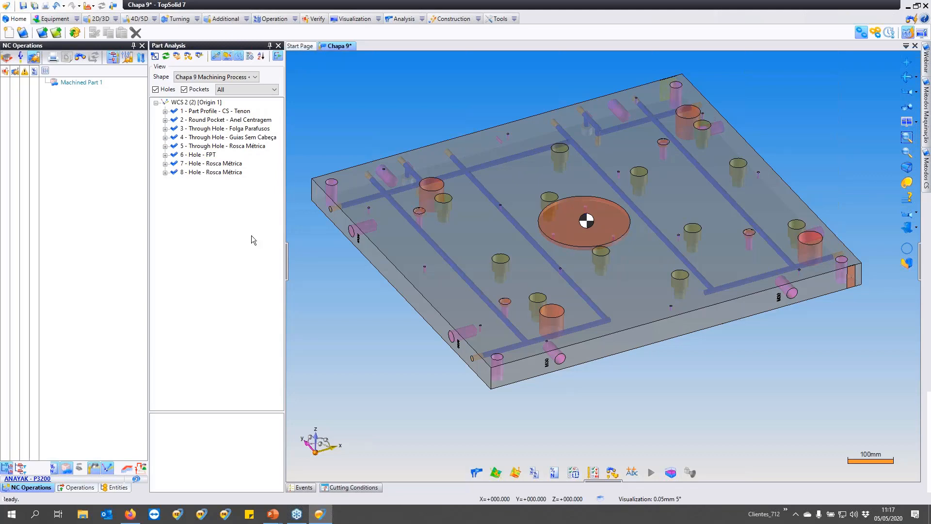
Execute the machining methods on analysed features 2 to 8, from the Anel Centragem round pocket to the last Rosca Métrica holes.
{"action": "left_click", "coordinate": [243, 122]}
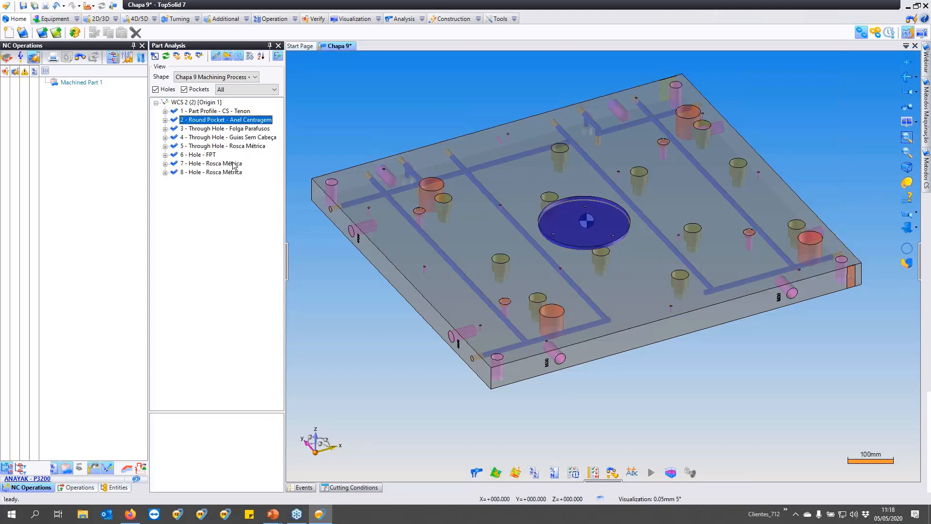
{"action": "left_click", "coordinate": [232, 172], "text": "shift"}
{"action": "right_click", "coordinate": [231, 140]}
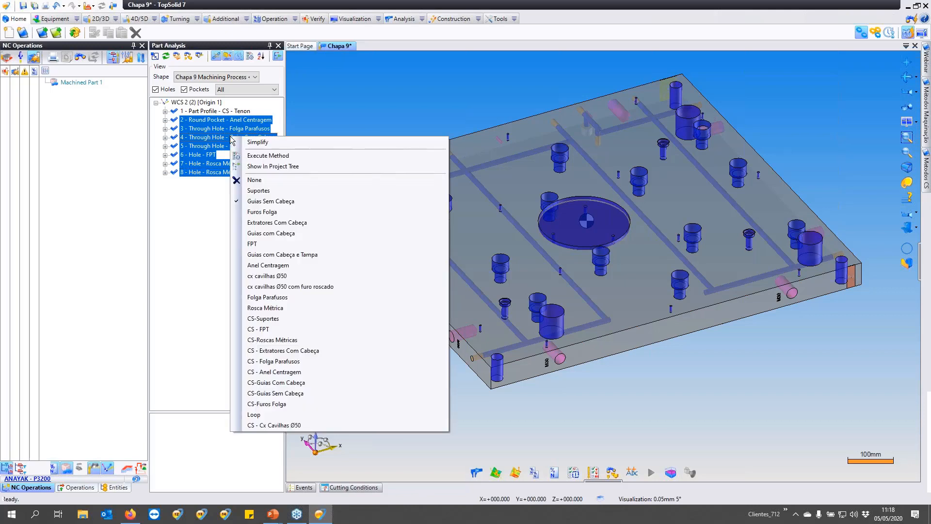
{"action": "left_click", "coordinate": [260, 153]}
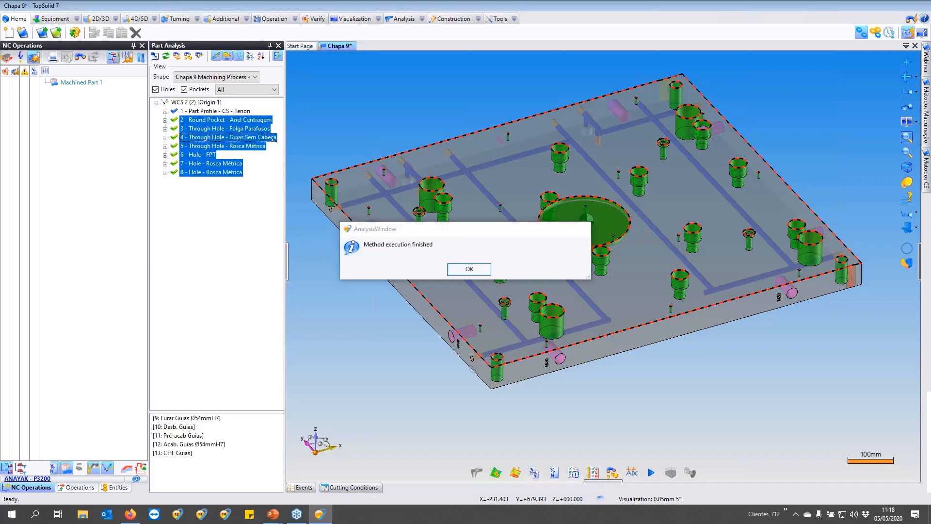
{"action": "left_click", "coordinate": [469, 269]}
Calculate all the generated NC operations in separate programs and review their toolpaths over the whole plate.
{"action": "left_click_drag", "start_coordinate": [144, 338], "coordinate": [137, 136]}
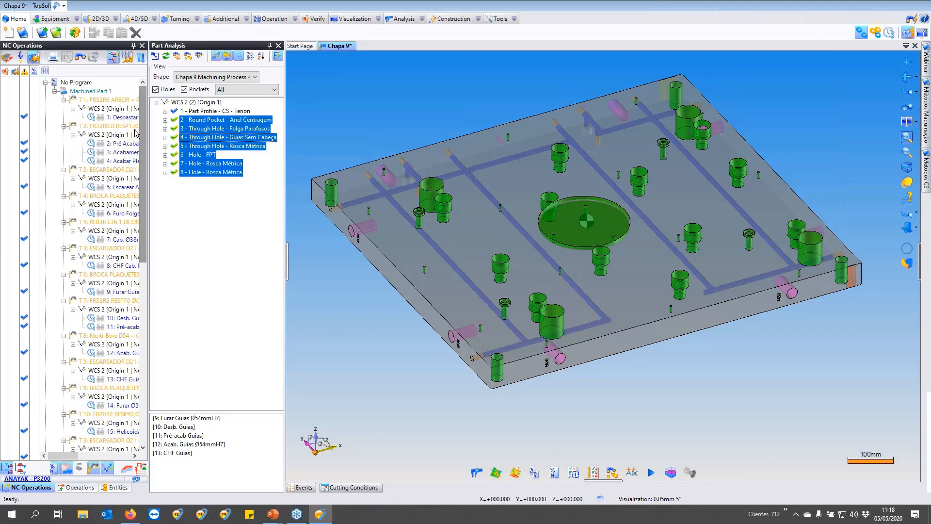
{"action": "left_click", "coordinate": [115, 118]}
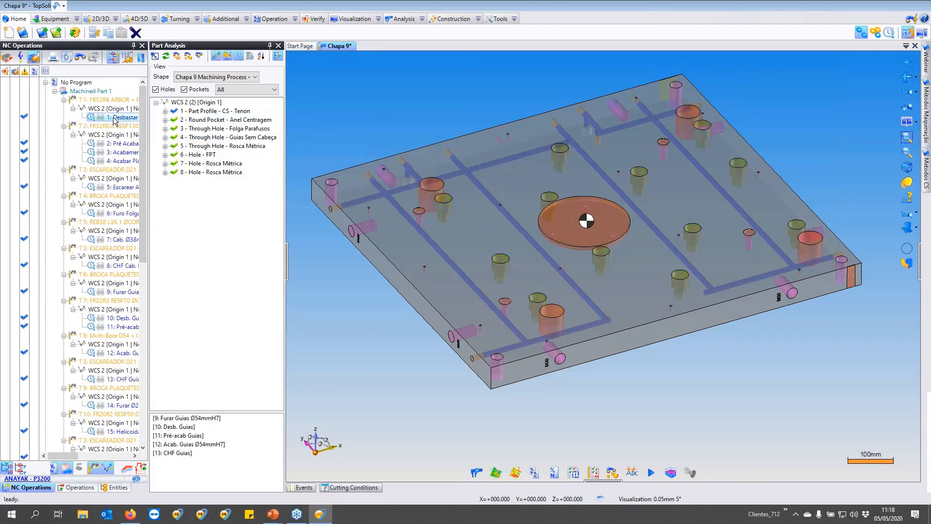
{"action": "key", "text": "ctrl+a"}
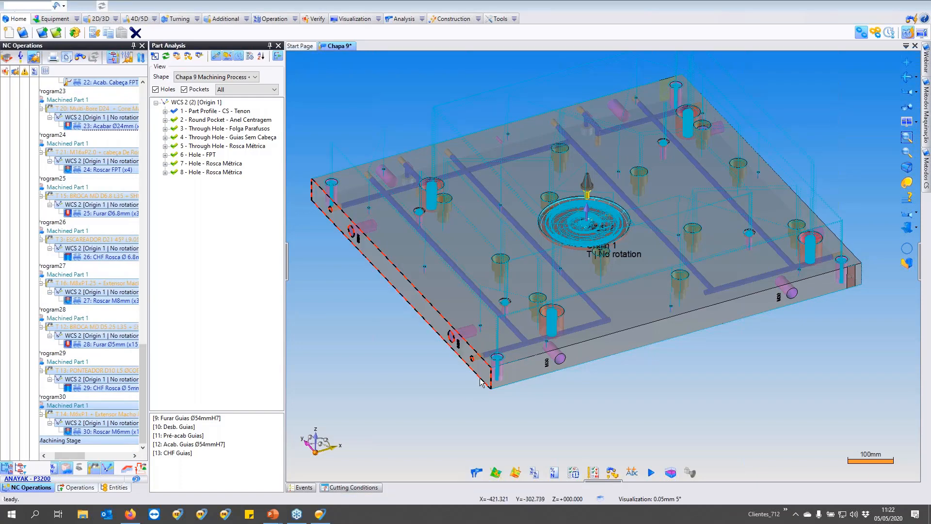
{"action": "scroll", "coordinate": [480, 362], "scroll_direction": "down", "scroll_amount": 4}
{"action": "middle_click_drag", "start_coordinate": [536, 328], "coordinate": [508, 325]}
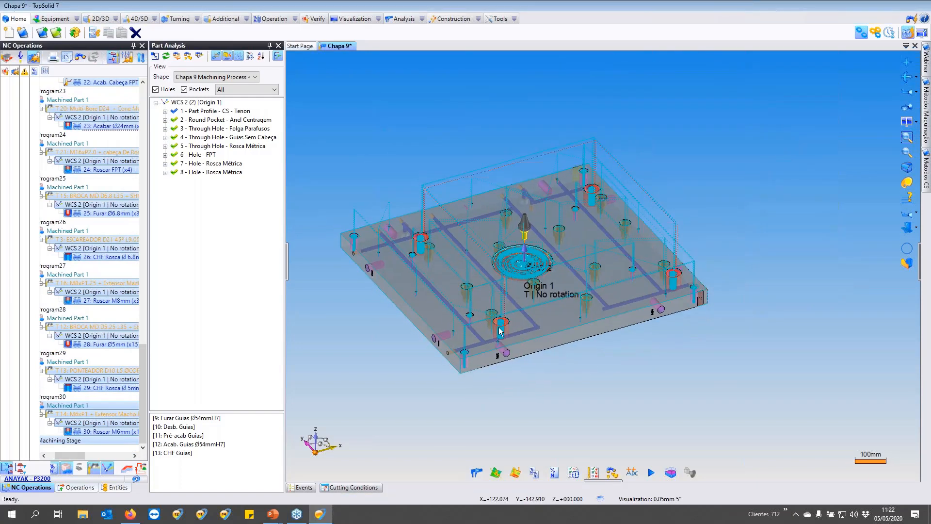
{"action": "left_click", "coordinate": [583, 382]}
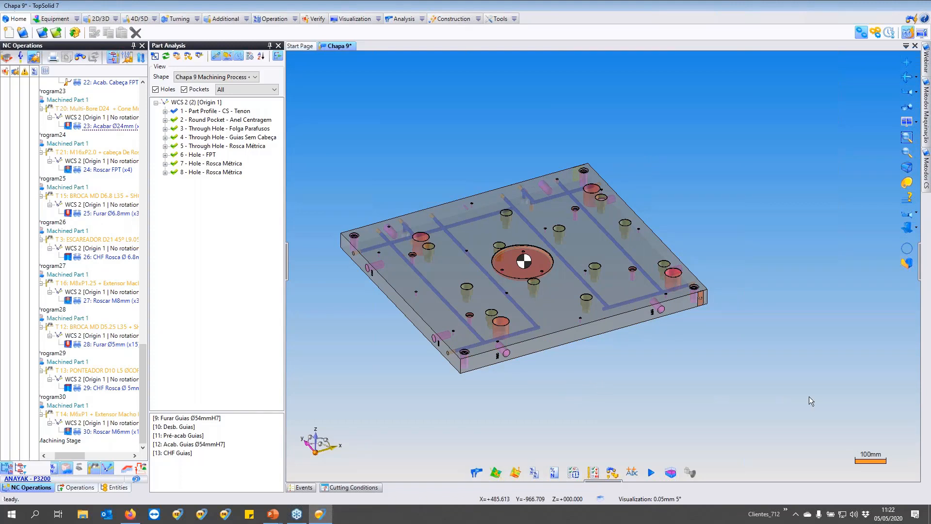
Start the Verify simulation of all NC operations at the lowest simulation speed.
{"action": "left_click", "coordinate": [96, 344]}
{"action": "key", "text": "ctrl+a"}
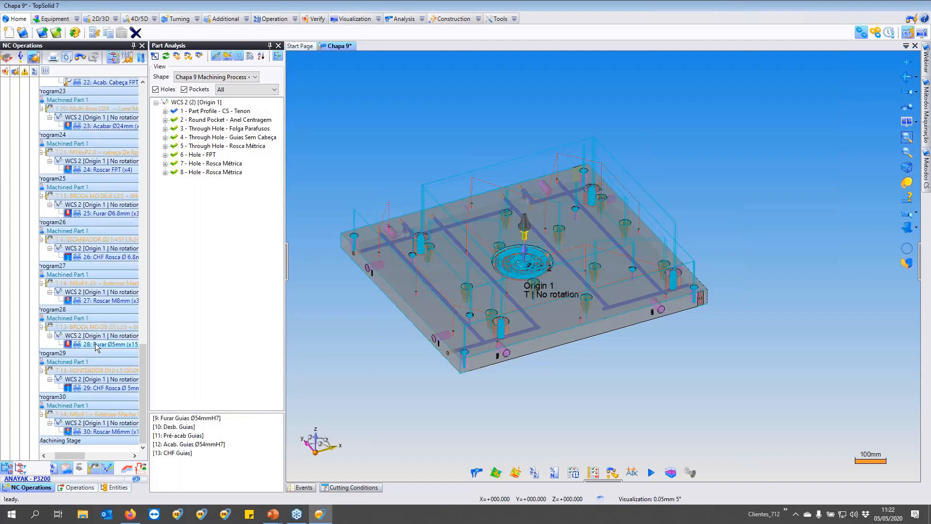
{"action": "right_click", "coordinate": [102, 326]}
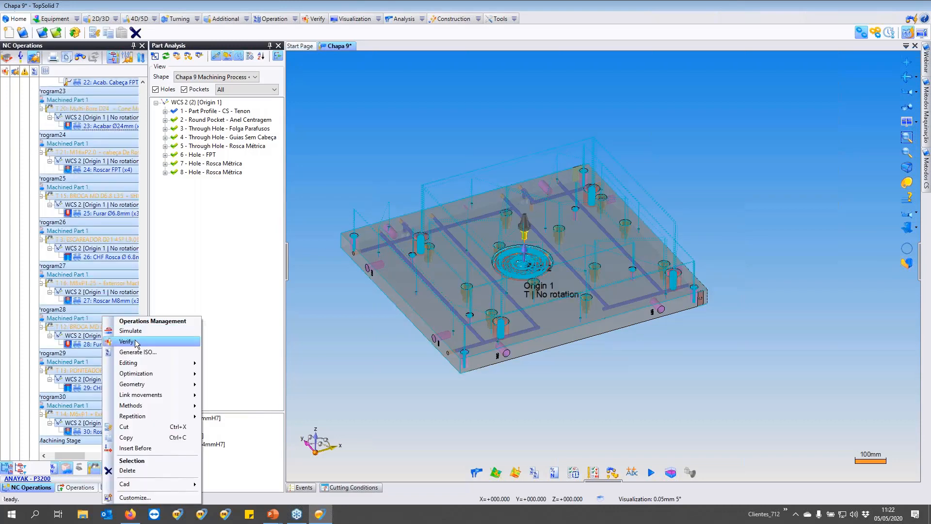
{"action": "left_click", "coordinate": [128, 342]}
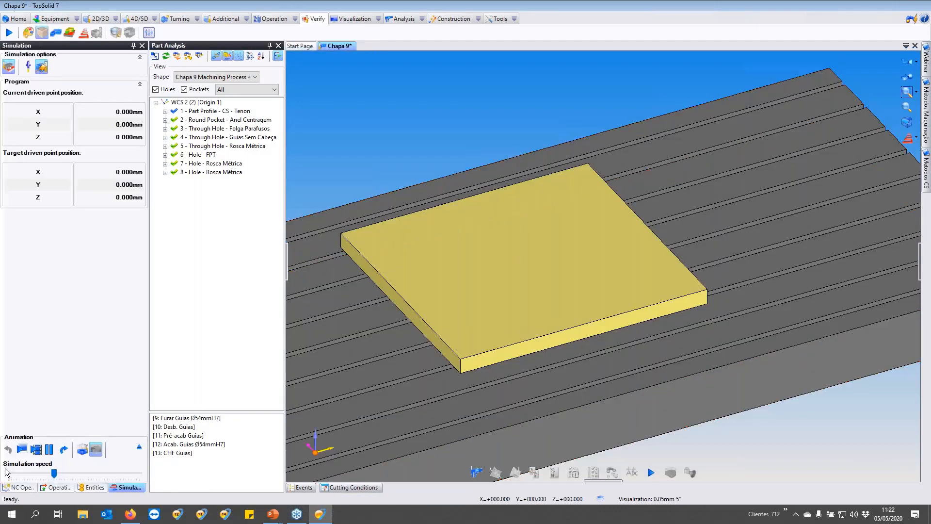
{"action": "left_click", "coordinate": [80, 454]}
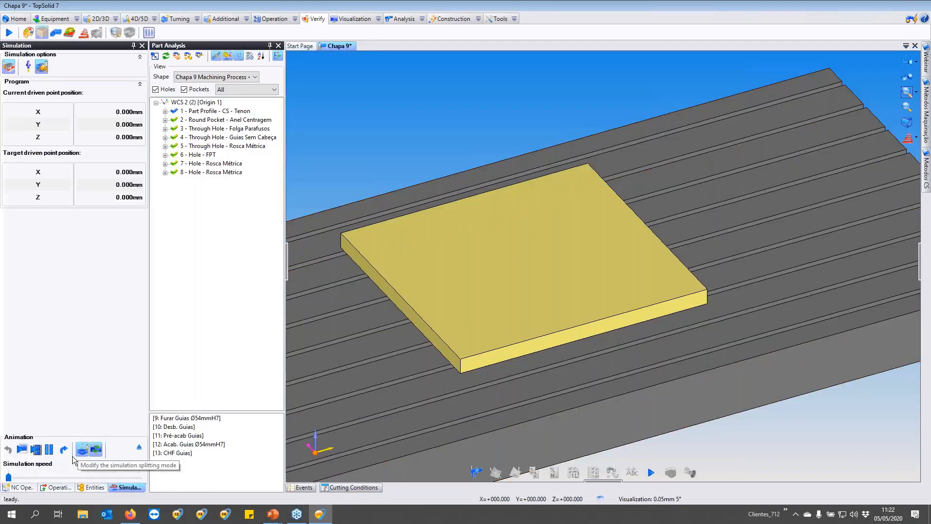
{"action": "left_click", "coordinate": [35, 449]}
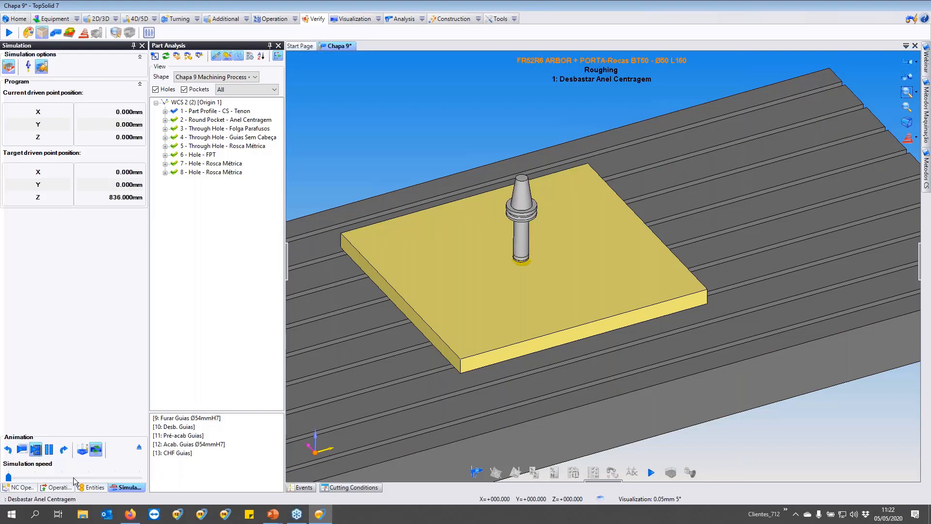
Raise the simulation speed in stages while the material removal runs through to the last operation.
{"action": "left_click", "coordinate": [74, 477]}
{"action": "left_click", "coordinate": [116, 477]}
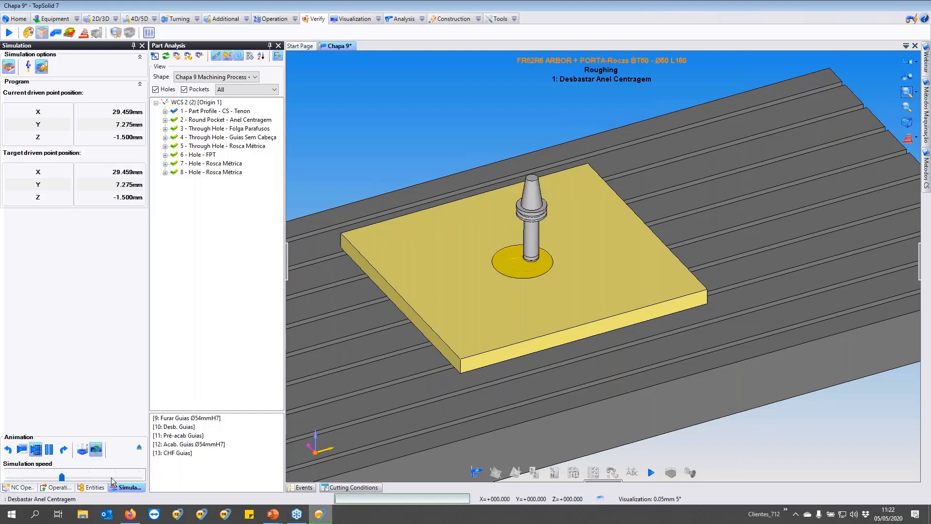
{"action": "left_click", "coordinate": [113, 478]}
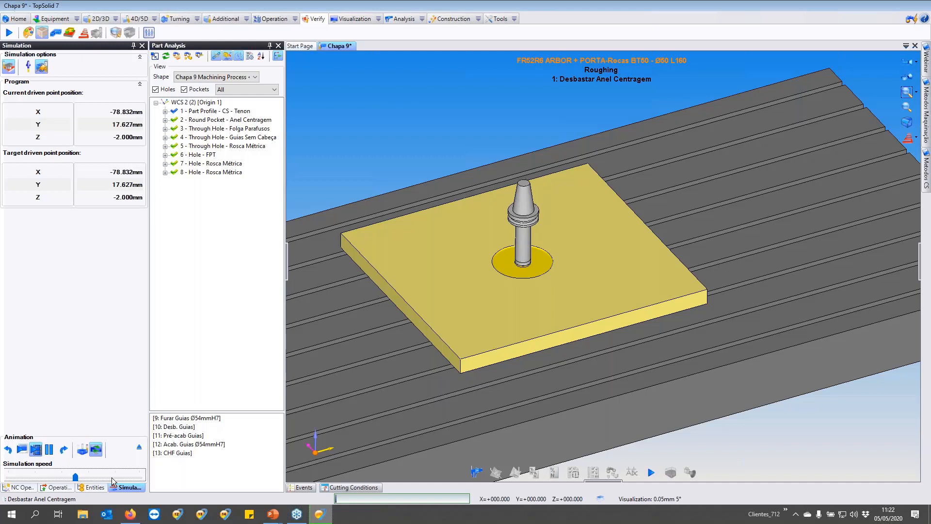
{"action": "left_click", "coordinate": [127, 478]}
{"action": "left_click", "coordinate": [127, 479]}
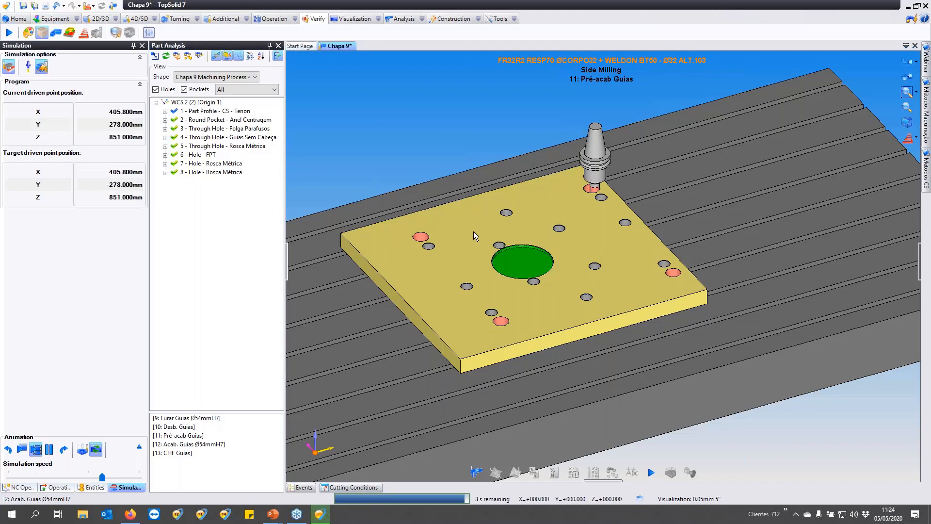
Display the comparison of the simulated stock with the finished part, inspect the centre pocket and holes, and leave the verification.
{"action": "left_click", "coordinate": [219, 121]}
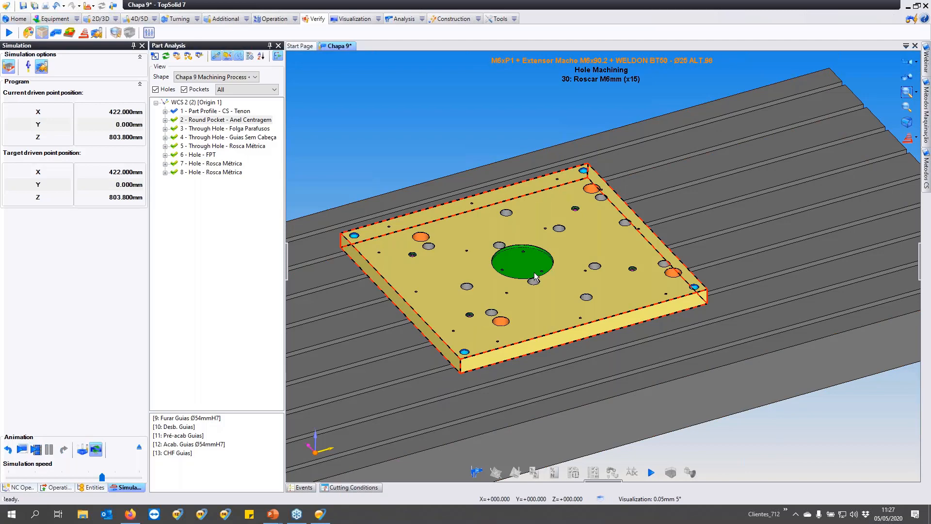
{"action": "middle_click_drag", "start_coordinate": [432, 226], "coordinate": [434, 228]}
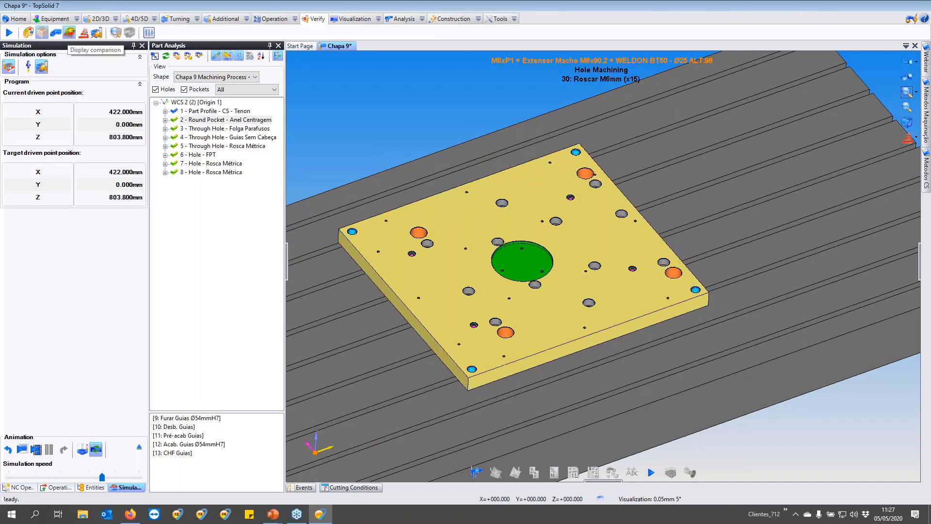
{"action": "left_click", "coordinate": [69, 32]}
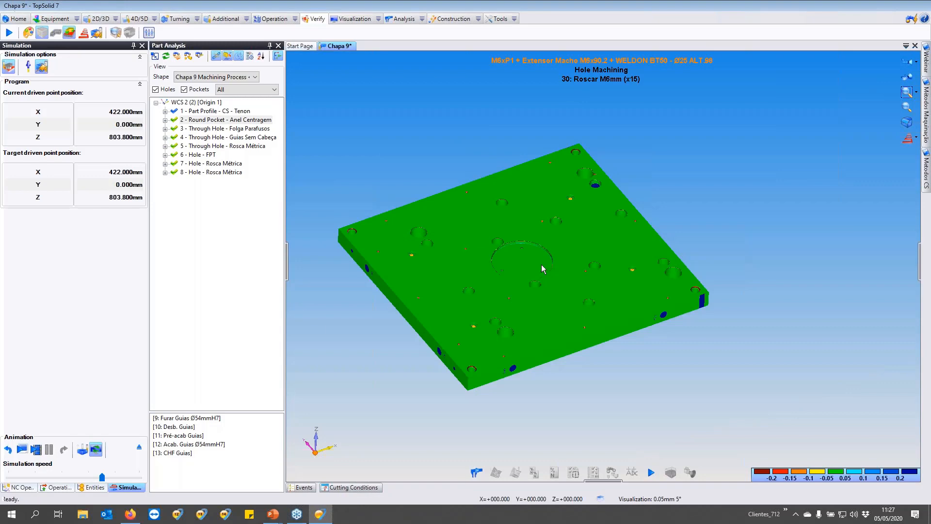
{"action": "scroll", "coordinate": [543, 269], "scroll_direction": "up", "scroll_amount": 5}
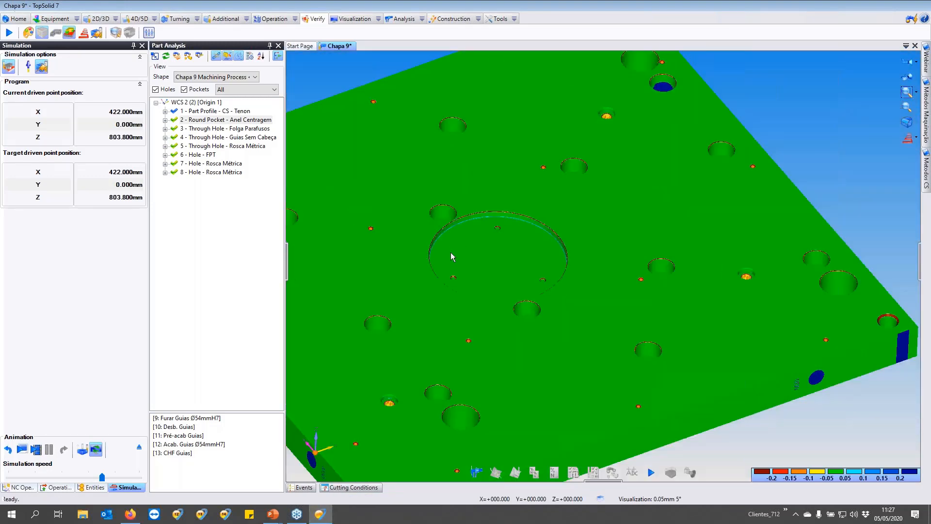
{"action": "scroll", "coordinate": [451, 257], "scroll_direction": "up", "scroll_amount": 2}
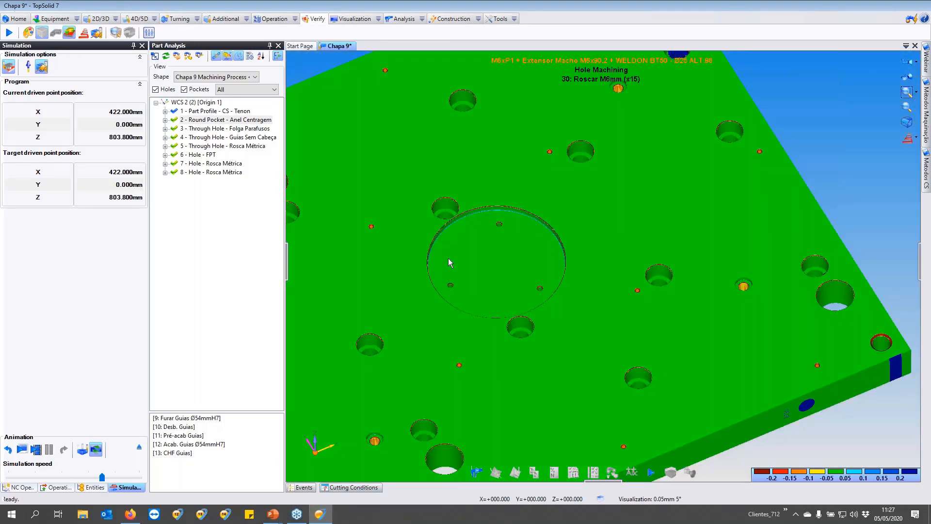
{"action": "scroll", "coordinate": [449, 258], "scroll_direction": "down", "scroll_amount": 5}
{"action": "middle_click_drag", "start_coordinate": [448, 258], "coordinate": [398, 261]}
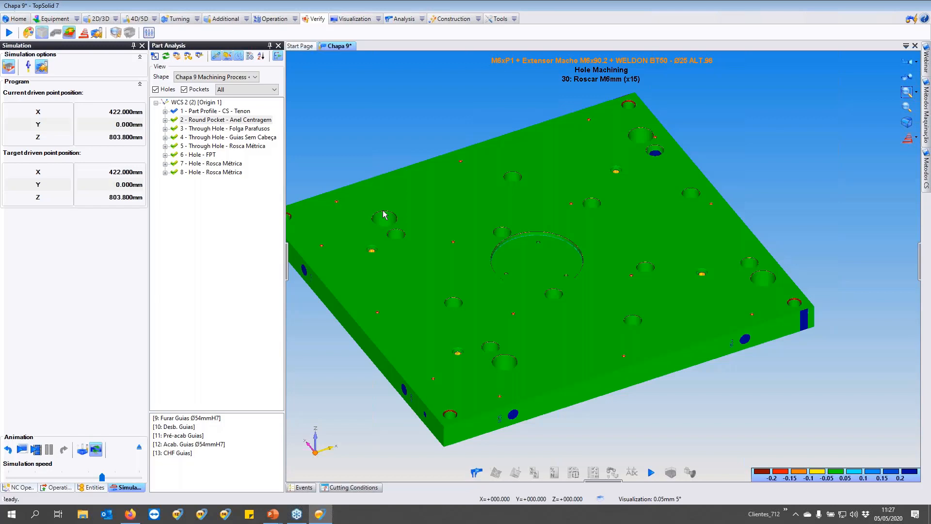
{"action": "left_click", "coordinate": [140, 449]}
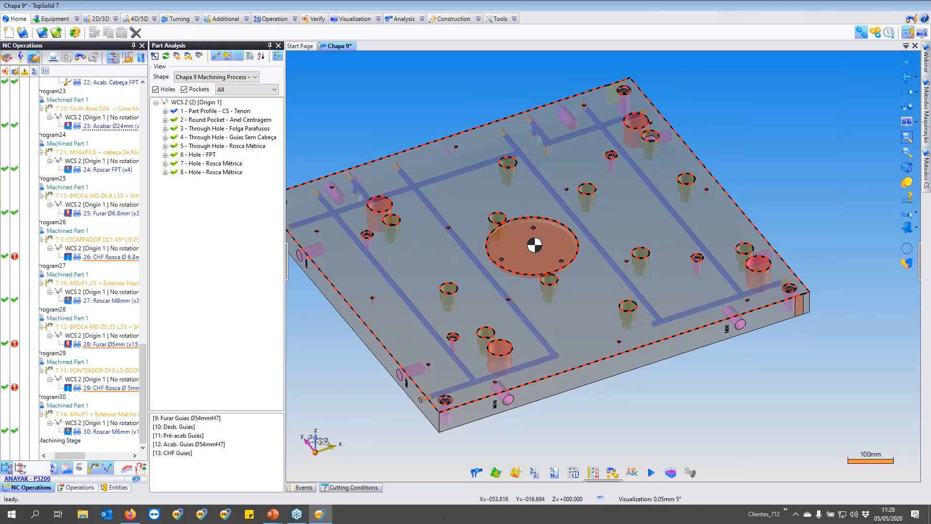
Analyze the centre pocket face with dynamic entity information limited to the Attribute category.
{"action": "key", "text": "F9"}
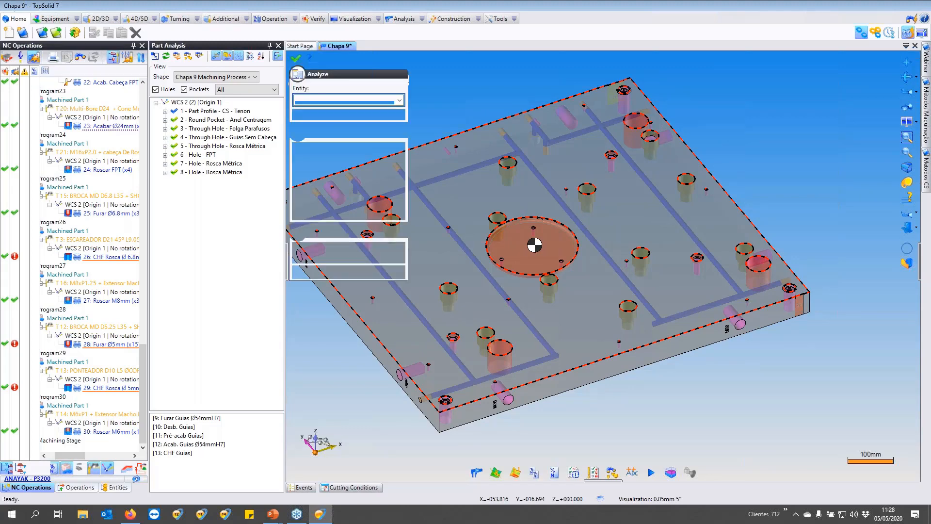
{"action": "mouse_move", "coordinate": [513, 234]}
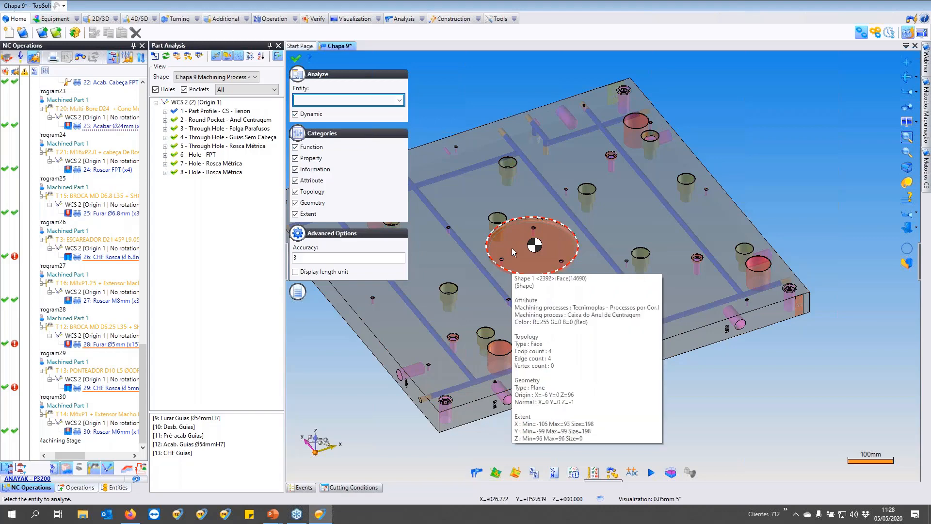
{"action": "scroll", "coordinate": [510, 235], "scroll_direction": "up", "scroll_amount": 2}
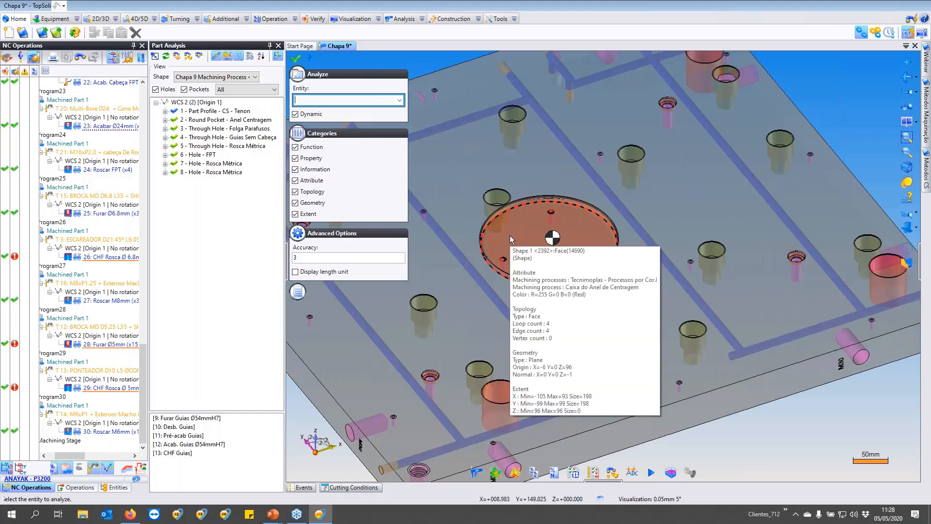
{"action": "left_click", "coordinate": [295, 214]}
{"action": "left_click", "coordinate": [295, 203]}
{"action": "left_click", "coordinate": [295, 191]}
{"action": "left_click", "coordinate": [295, 170]}
{"action": "left_click", "coordinate": [295, 158]}
{"action": "left_click", "coordinate": [295, 147]}
{"action": "mouse_move", "coordinate": [505, 241]}
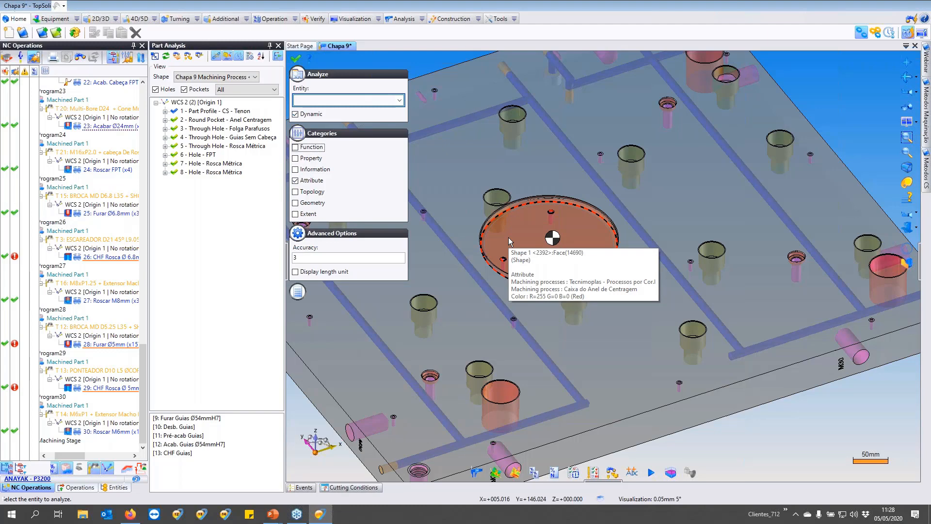
Examine the machining process attributes of the clearance holes, metric threaded holes and conical threaded channel ends, and leave the analysis.
{"action": "middle_click_drag", "start_coordinate": [476, 316], "coordinate": [569, 284]}
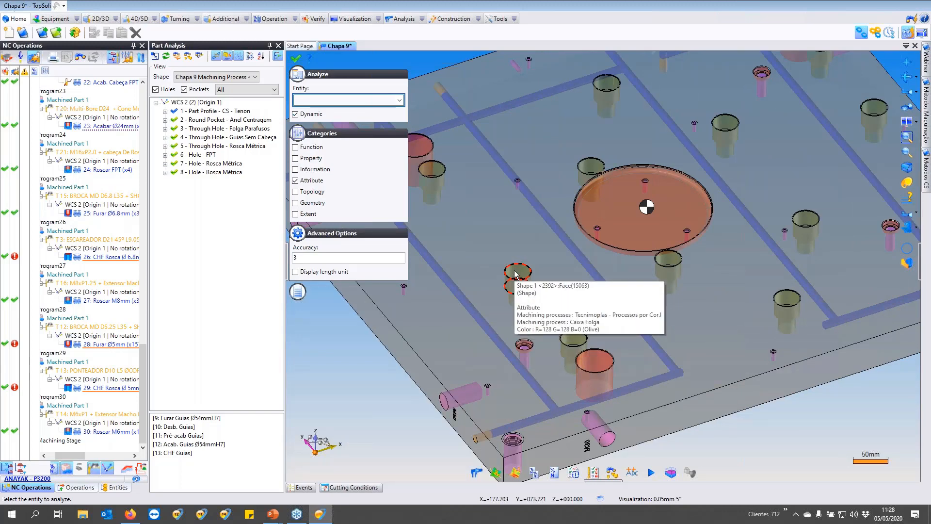
{"action": "scroll", "coordinate": [516, 275], "scroll_direction": "up", "scroll_amount": 5}
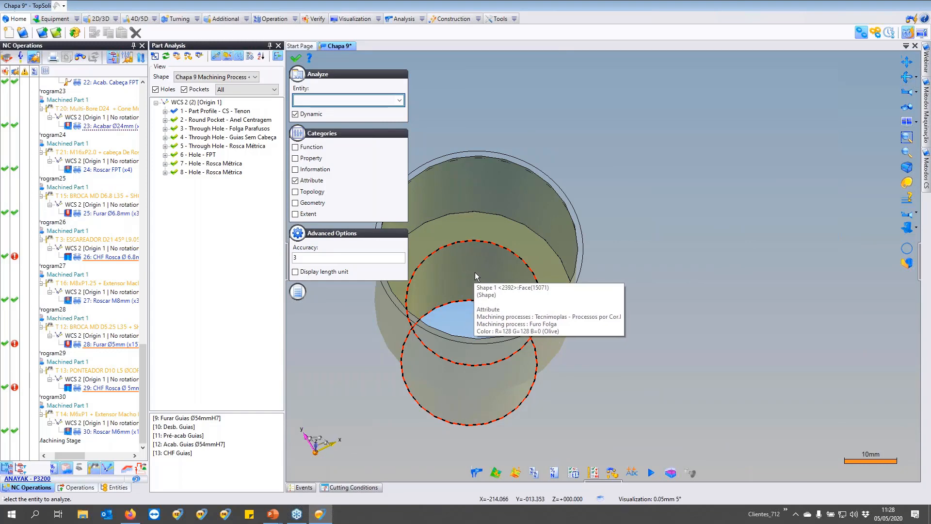
{"action": "scroll", "coordinate": [473, 273], "scroll_direction": "down", "scroll_amount": 5}
{"action": "middle_click_drag", "start_coordinate": [494, 277], "coordinate": [587, 335]}
{"action": "scroll", "coordinate": [556, 303], "scroll_direction": "down", "scroll_amount": 5}
{"action": "right_click_drag", "start_coordinate": [586, 335], "coordinate": [586, 305]}
{"action": "middle_click_drag", "start_coordinate": [456, 265], "coordinate": [573, 309]}
{"action": "scroll", "coordinate": [548, 291], "scroll_direction": "up", "scroll_amount": 8}
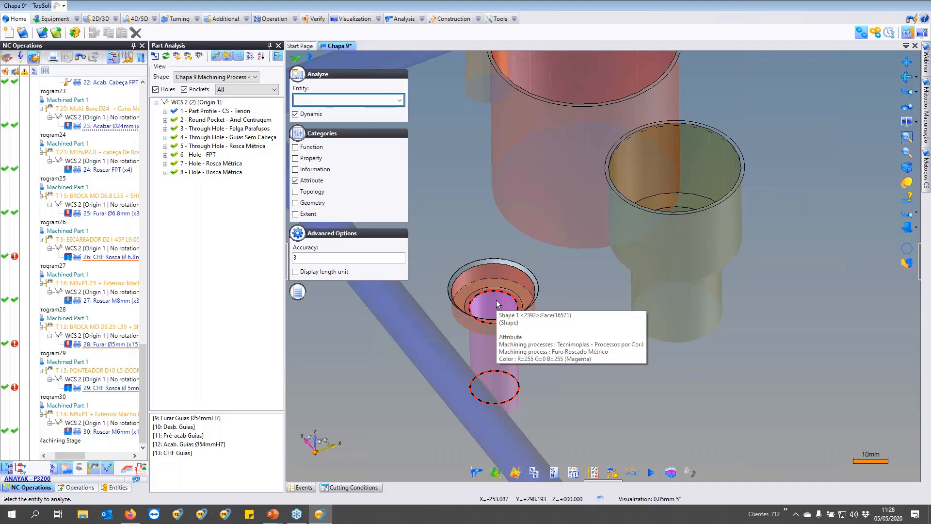
{"action": "scroll", "coordinate": [498, 305], "scroll_direction": "down", "scroll_amount": 5}
{"action": "scroll", "coordinate": [496, 305], "scroll_direction": "up", "scroll_amount": 5}
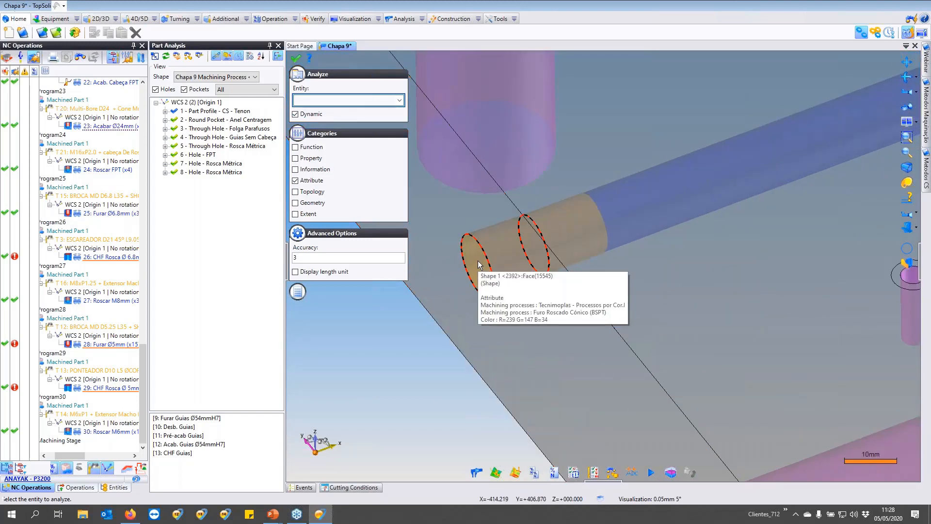
{"action": "scroll", "coordinate": [479, 265], "scroll_direction": "down", "scroll_amount": 2}
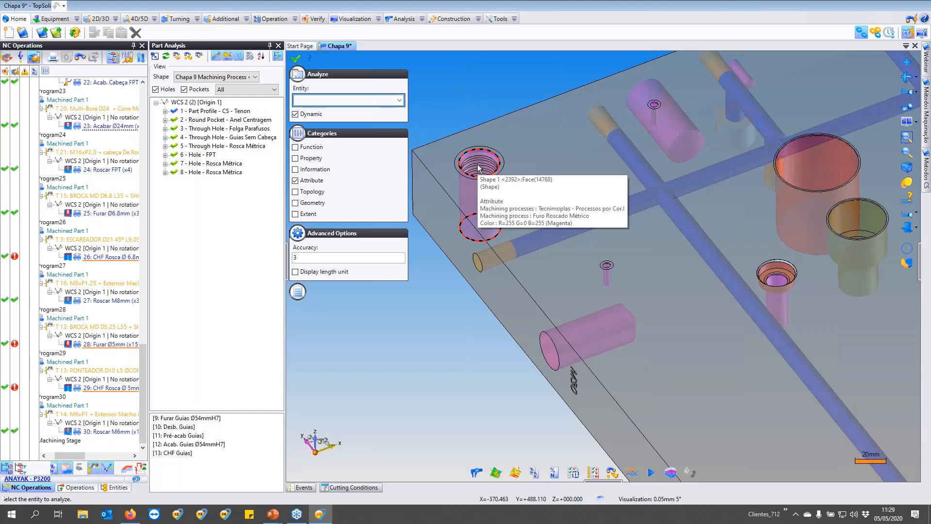
{"action": "scroll", "coordinate": [478, 168], "scroll_direction": "down", "scroll_amount": 8}
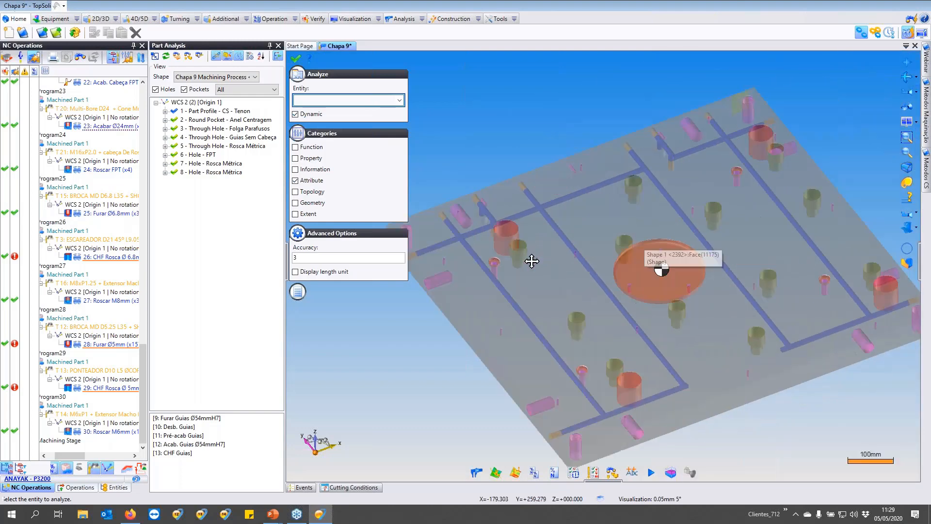
{"action": "middle_click_drag", "start_coordinate": [528, 272], "coordinate": [453, 248]}
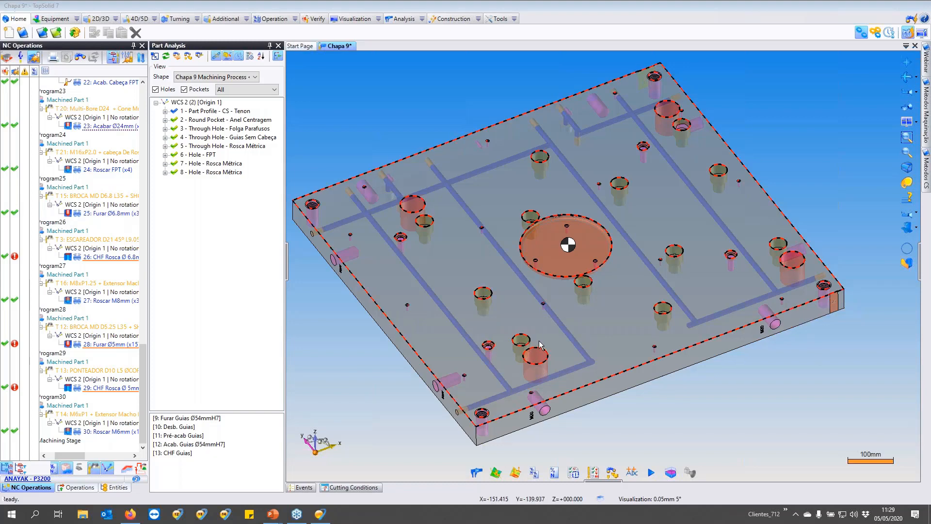
Try to analyse the plate's features along the Absolute Y Axis direction.
{"action": "scroll", "coordinate": [368, 203], "scroll_direction": "down", "scroll_amount": 3}
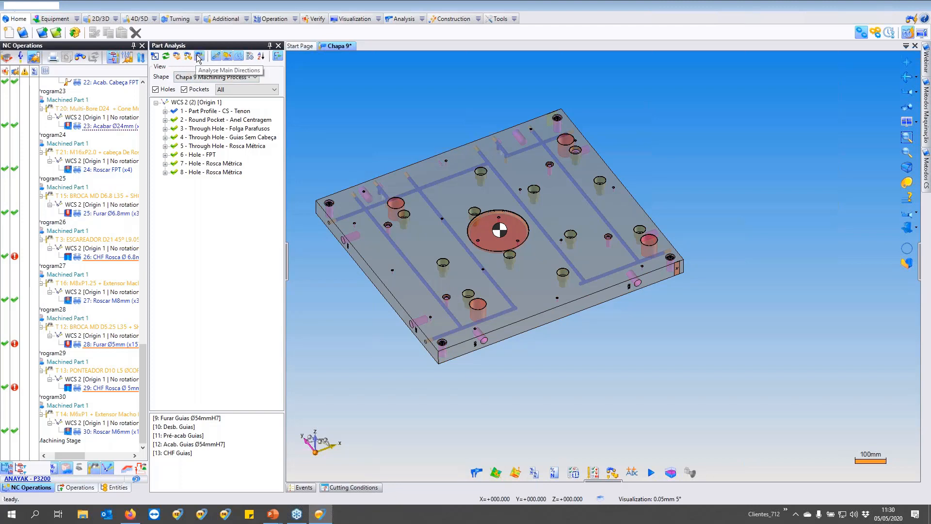
{"action": "left_click", "coordinate": [179, 56]}
{"action": "left_click", "coordinate": [356, 91]}
{"action": "left_click", "coordinate": [351, 106]}
{"action": "left_click", "coordinate": [296, 58]}
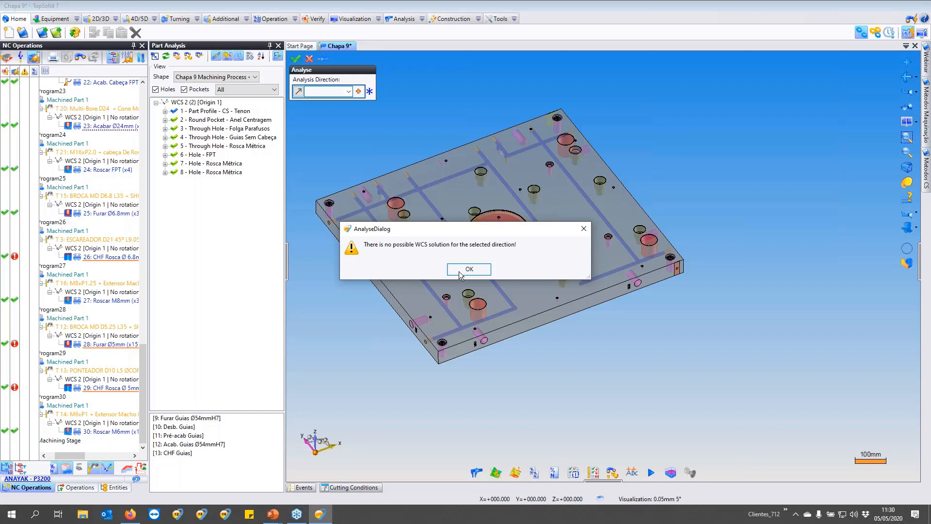
{"action": "left_click", "coordinate": [461, 272]}
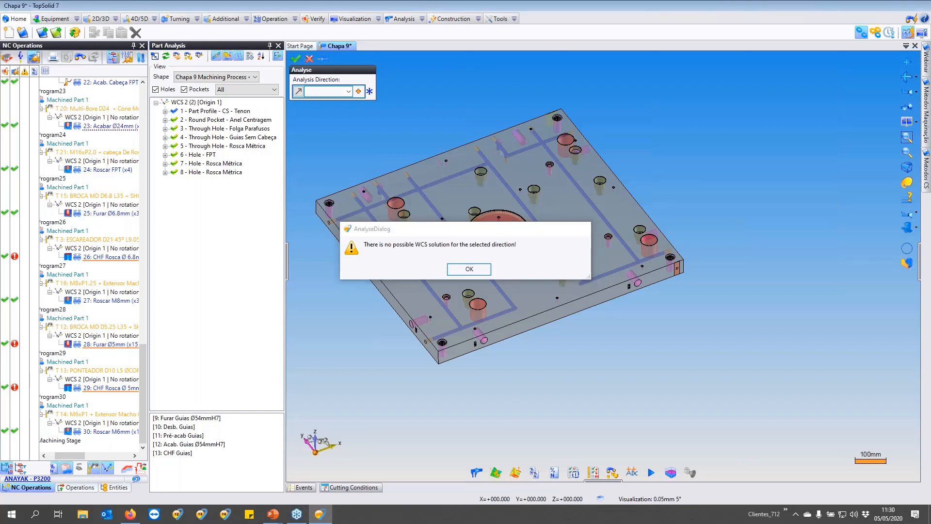
{"action": "left_click", "coordinate": [179, 56]}
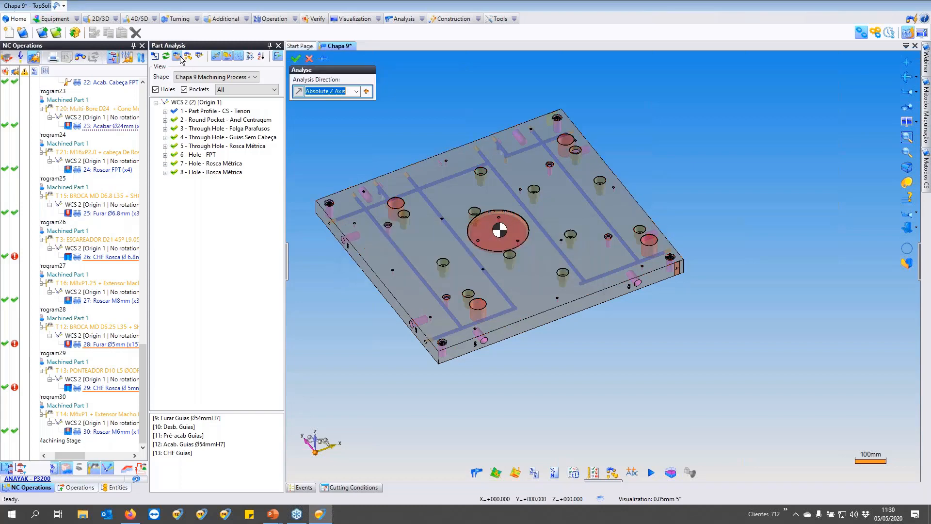
{"action": "left_click", "coordinate": [356, 91]}
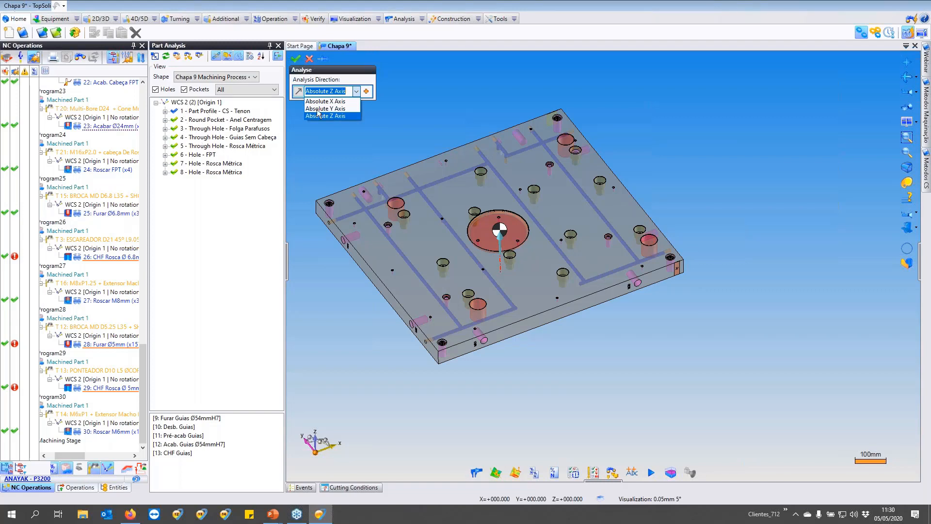
{"action": "left_click", "coordinate": [309, 60]}
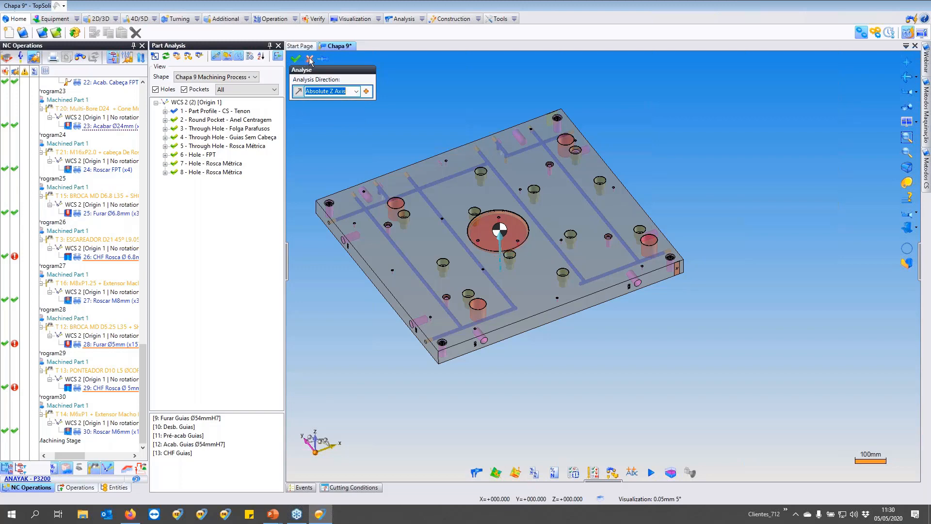
{"action": "left_click", "coordinate": [309, 60]}
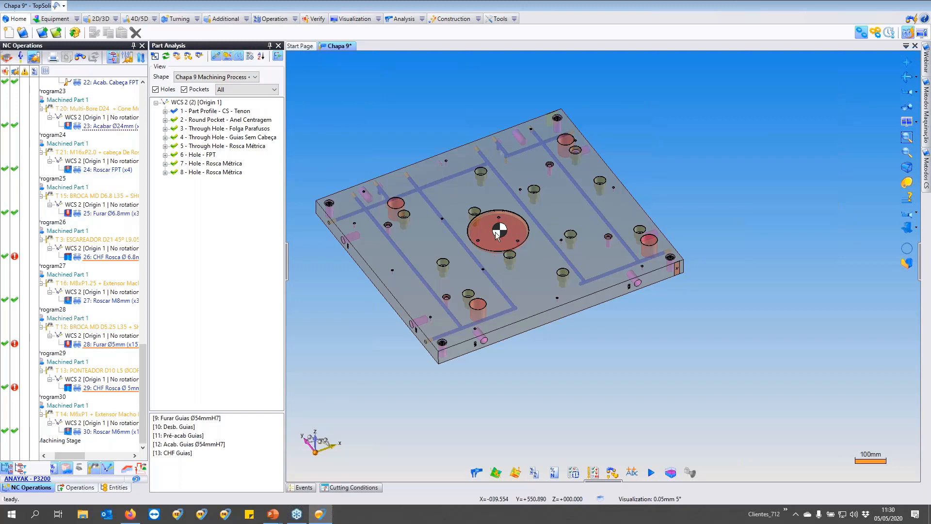
{"action": "left_click", "coordinate": [927, 364]}
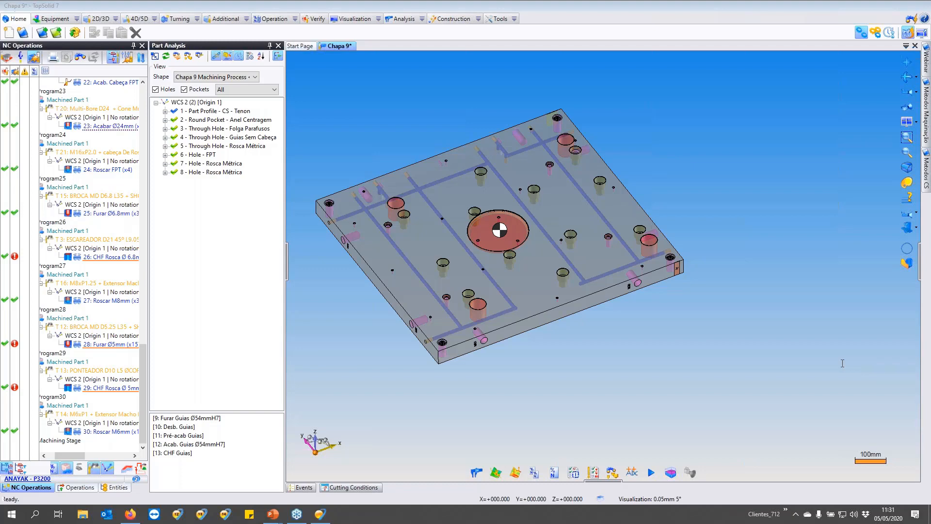
{"action": "middle_click_drag", "start_coordinate": [558, 316], "coordinate": [578, 291]}
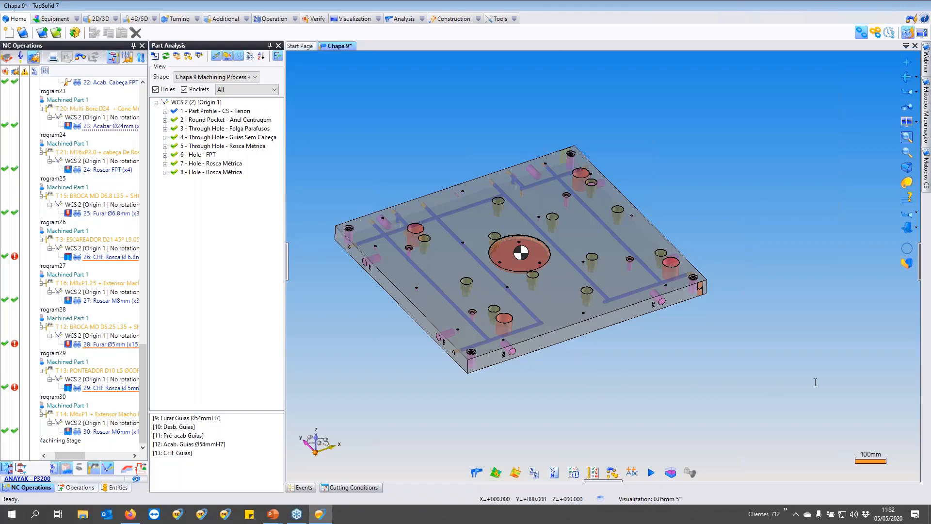
{"action": "left_click", "coordinate": [929, 345]}
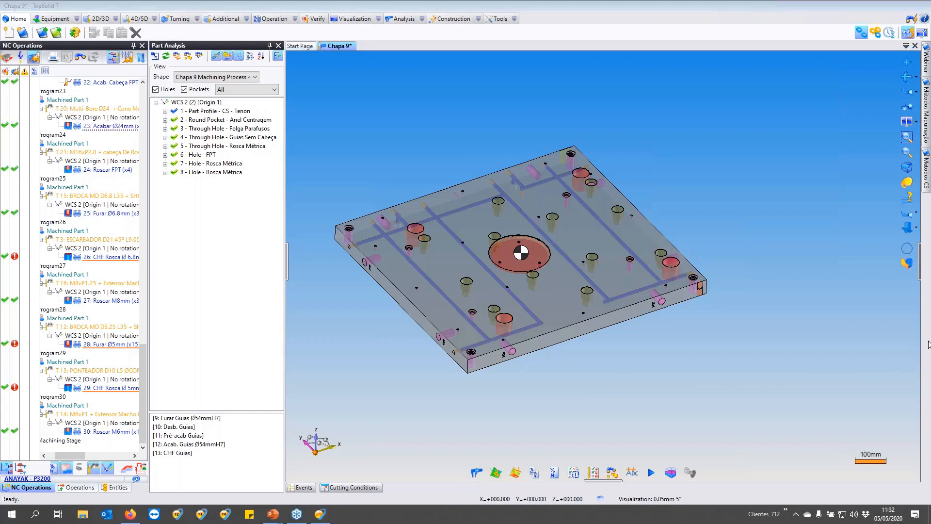
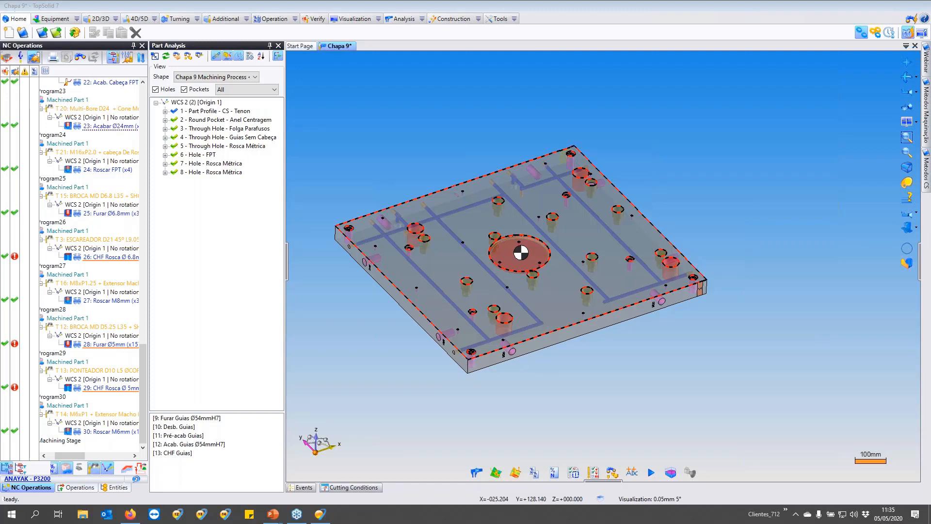
{"action": "scroll", "coordinate": [412, 221], "scroll_direction": "up", "scroll_amount": 5}
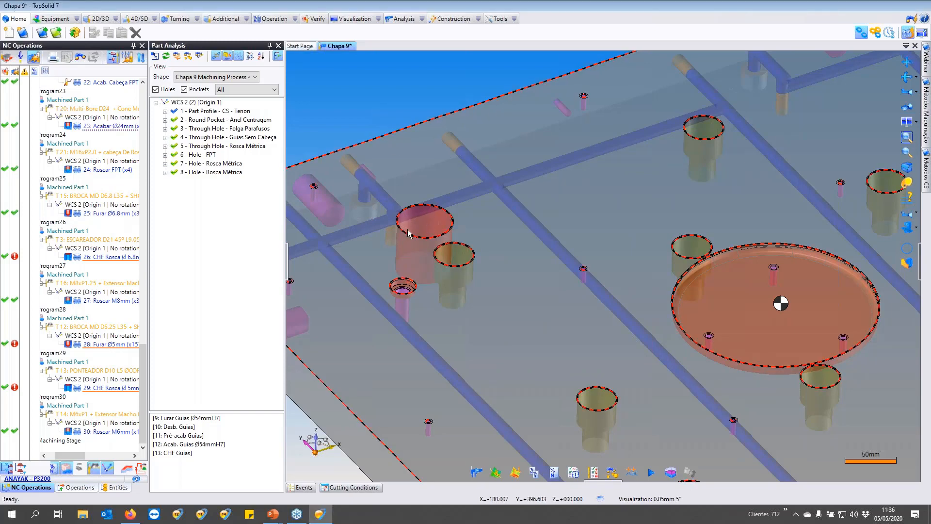
{"action": "scroll", "coordinate": [618, 315], "scroll_direction": "down", "scroll_amount": 5}
{"action": "middle_click_drag", "start_coordinate": [637, 337], "coordinate": [544, 297]}
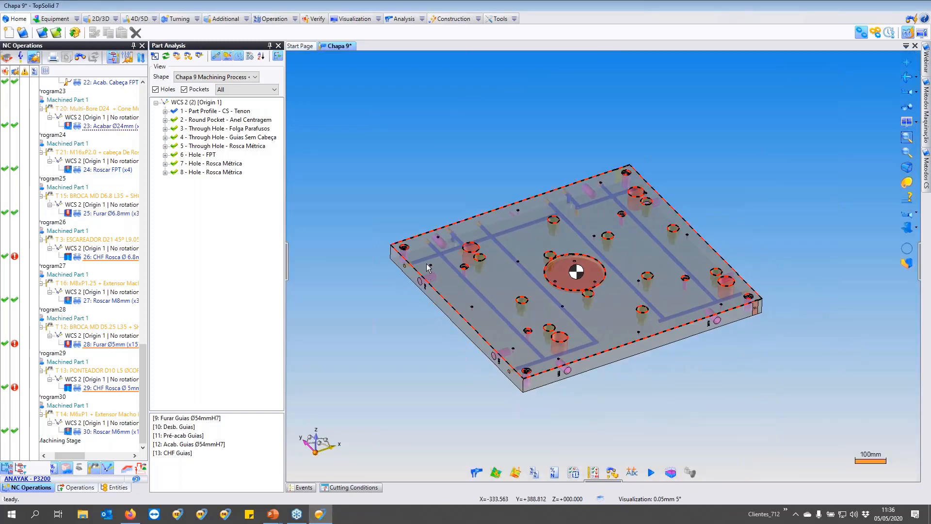
{"action": "scroll", "coordinate": [538, 303], "scroll_direction": "up", "scroll_amount": 8}
{"action": "scroll", "coordinate": [503, 305], "scroll_direction": "down", "scroll_amount": 5}
{"action": "middle_click_drag", "start_coordinate": [598, 324], "coordinate": [549, 287]}
{"action": "scroll", "coordinate": [506, 305], "scroll_direction": "down", "scroll_amount": 2}
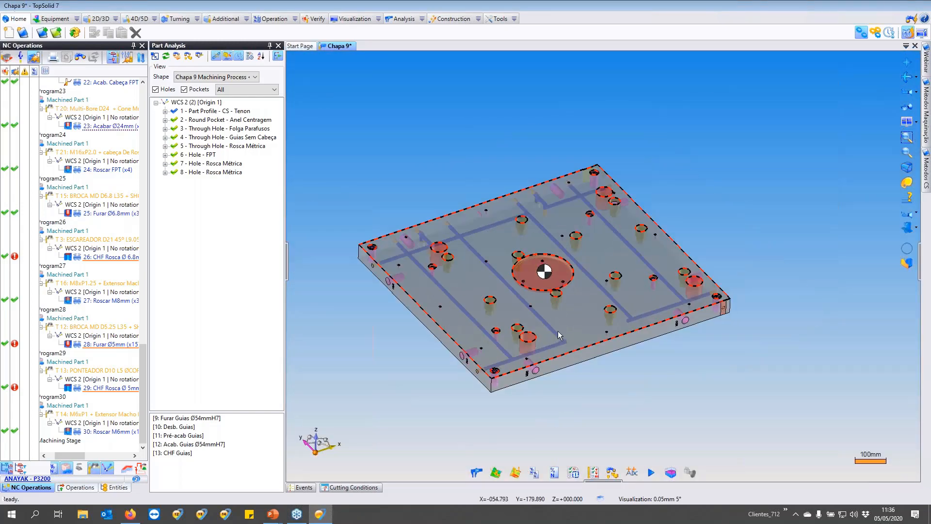
Review the machining methods available for the round pocket assigned to Anel Centragem.
{"action": "right_click", "coordinate": [231, 121]}
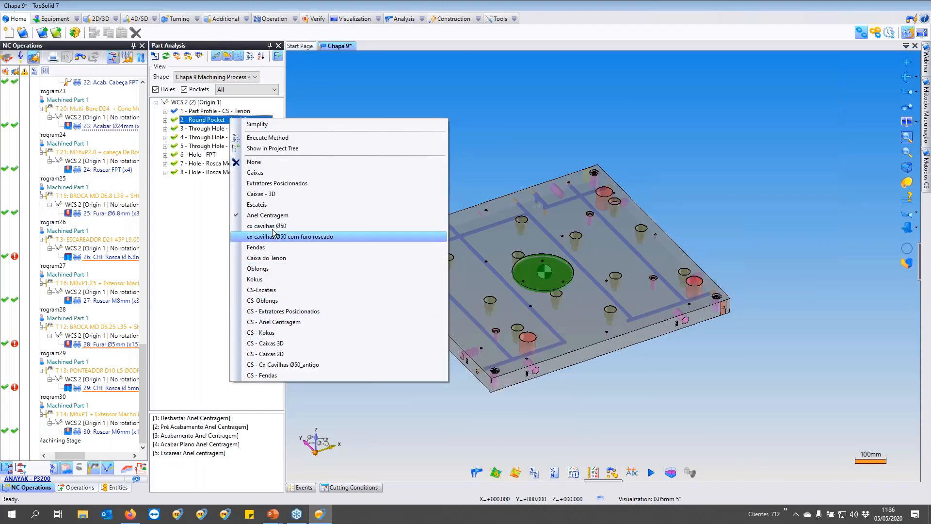
{"action": "left_click", "coordinate": [202, 214]}
{"action": "middle_click_drag", "start_coordinate": [536, 276], "coordinate": [524, 264]}
{"action": "scroll", "coordinate": [524, 265], "scroll_direction": "up", "scroll_amount": 2}
{"action": "scroll", "coordinate": [524, 264], "scroll_direction": "down", "scroll_amount": 2}
{"action": "scroll", "coordinate": [532, 260], "scroll_direction": "up", "scroll_amount": 2}
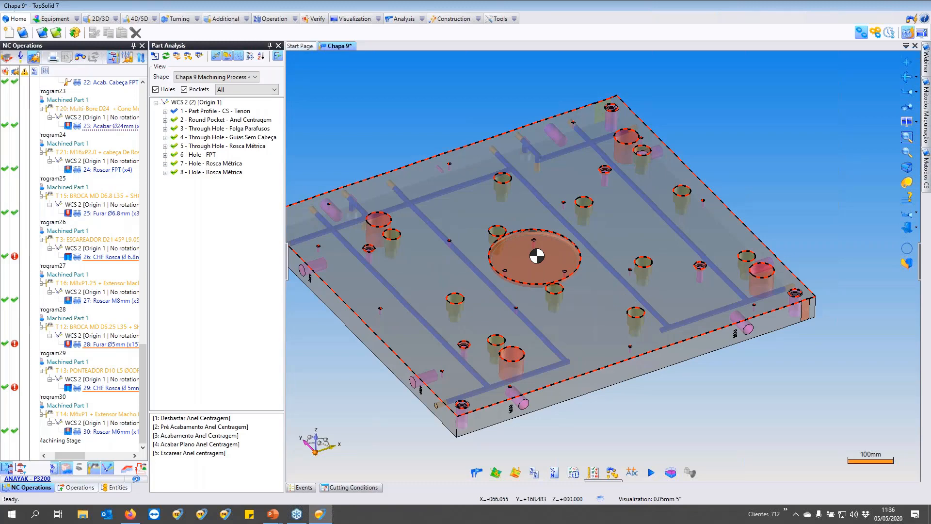
Highlight each analysed feature from 2 to 8 in turn to check its geometry and associated operations.
{"action": "left_click", "coordinate": [236, 120]}
{"action": "left_click", "coordinate": [238, 128]}
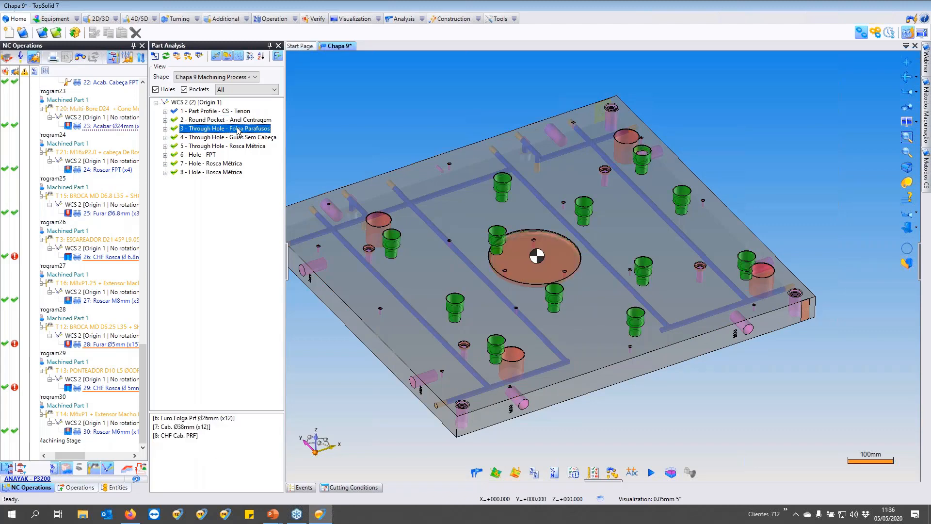
{"action": "left_click", "coordinate": [238, 138]}
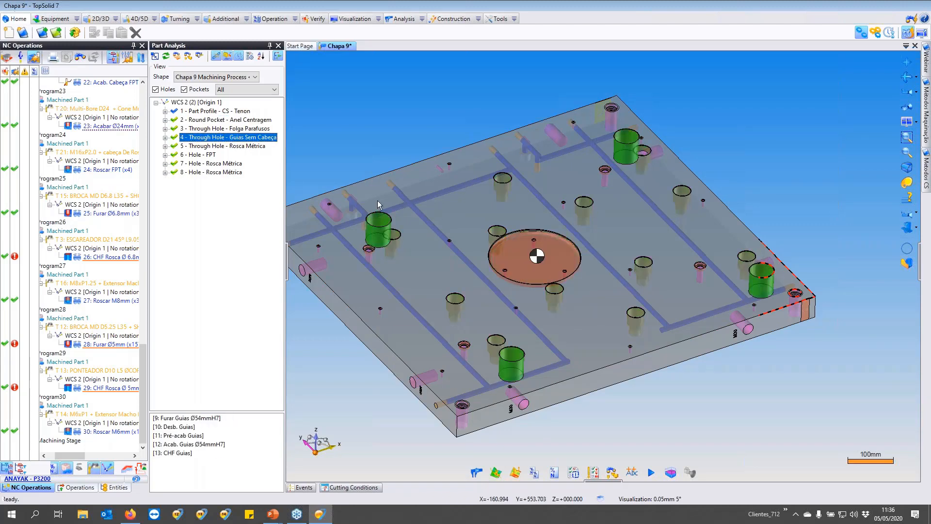
{"action": "left_click", "coordinate": [245, 147]}
{"action": "left_click", "coordinate": [212, 156]}
{"action": "left_click", "coordinate": [219, 164]}
{"action": "left_click", "coordinate": [219, 173]}
{"action": "scroll", "coordinate": [496, 290], "scroll_direction": "down", "scroll_amount": 3}
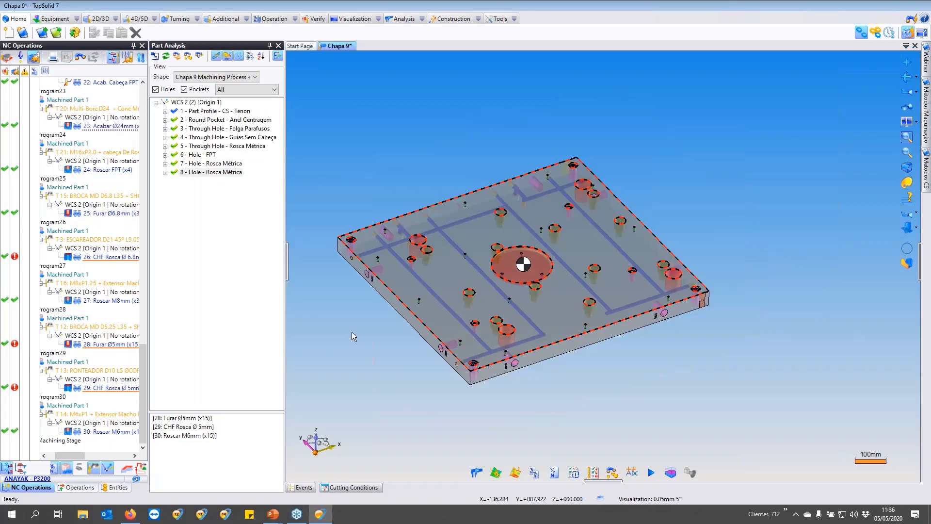
{"action": "middle_click_drag", "start_coordinate": [539, 292], "coordinate": [533, 254]}
{"action": "scroll", "coordinate": [533, 253], "scroll_direction": "up", "scroll_amount": 2}
{"action": "scroll", "coordinate": [533, 254], "scroll_direction": "down", "scroll_amount": 2}
{"action": "scroll", "coordinate": [533, 257], "scroll_direction": "up", "scroll_amount": 3}
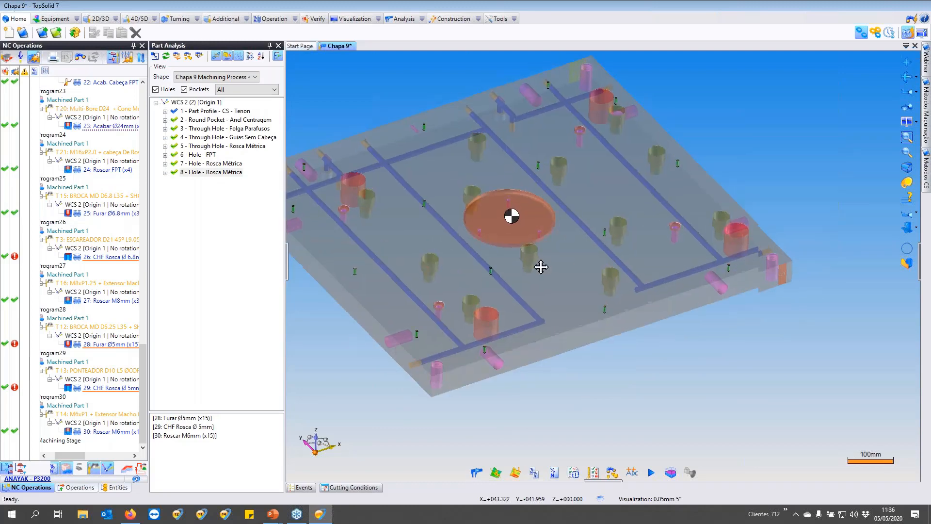
{"action": "scroll", "coordinate": [531, 249], "scroll_direction": "down", "scroll_amount": 4}
{"action": "scroll", "coordinate": [529, 243], "scroll_direction": "up", "scroll_amount": 2}
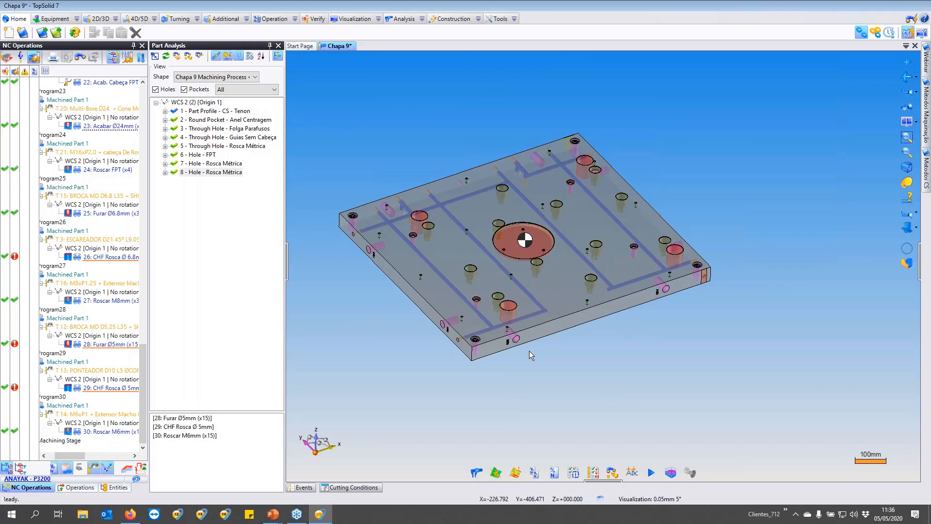
Highlight features 2 to 8 together on the plate and clear the selection.
{"action": "left_click", "coordinate": [207, 120]}
{"action": "left_click", "coordinate": [224, 172], "text": "shift"}
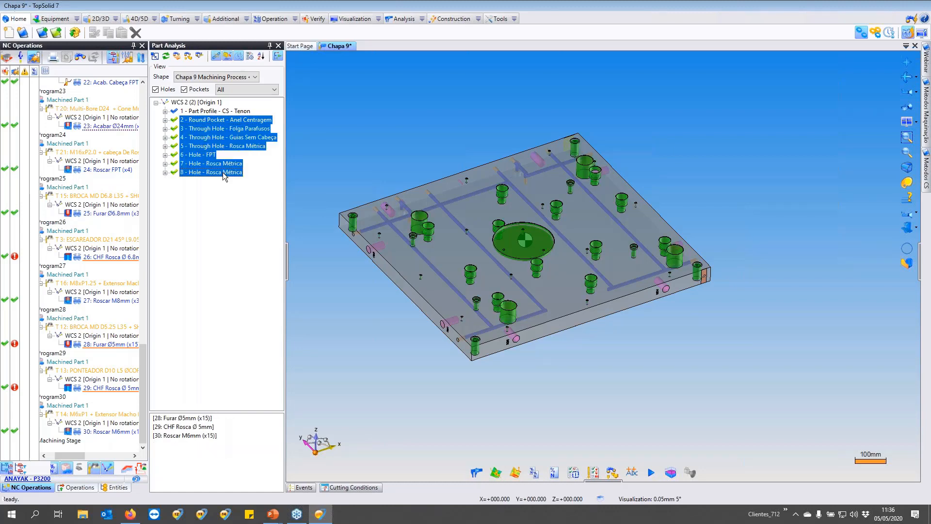
{"action": "left_click", "coordinate": [313, 285]}
{"action": "left_click", "coordinate": [223, 188]}
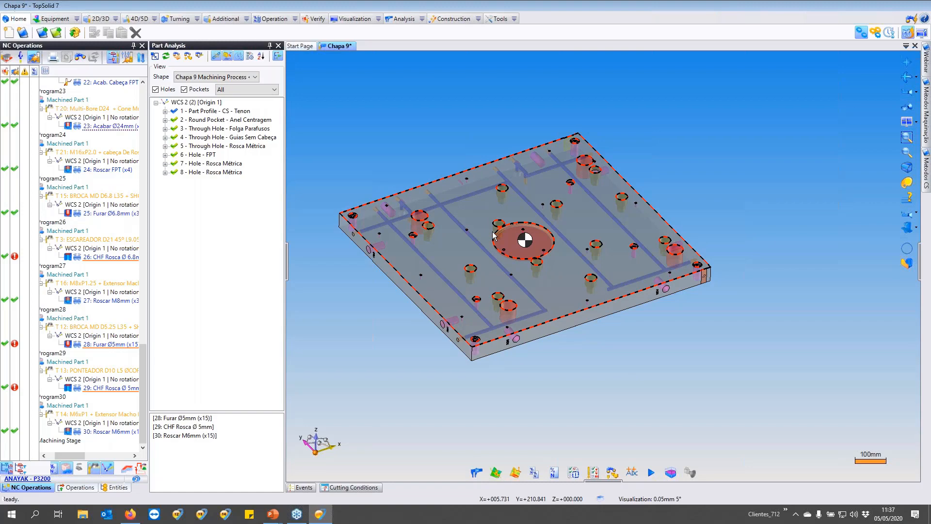
{"action": "middle_click_drag", "start_coordinate": [579, 288], "coordinate": [573, 290]}
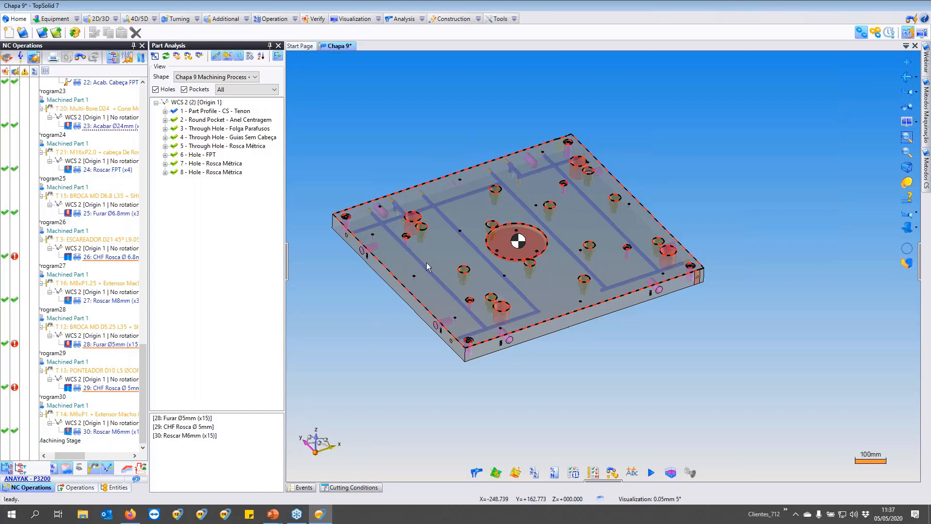
Look through the complete NC operations list from Program1 to Program30 and inspect the plate.
{"action": "middle_click_drag", "start_coordinate": [547, 253], "coordinate": [555, 258]}
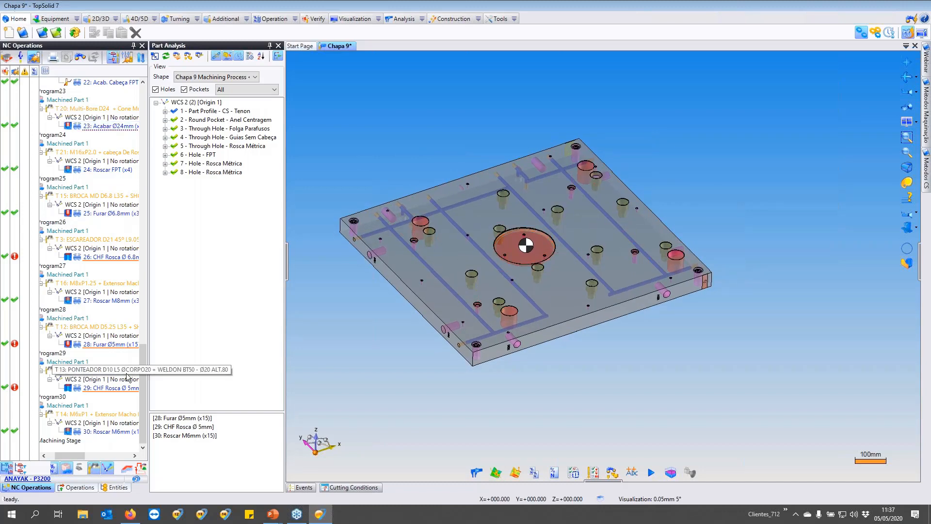
{"action": "left_click_drag", "start_coordinate": [144, 361], "coordinate": [146, 94]}
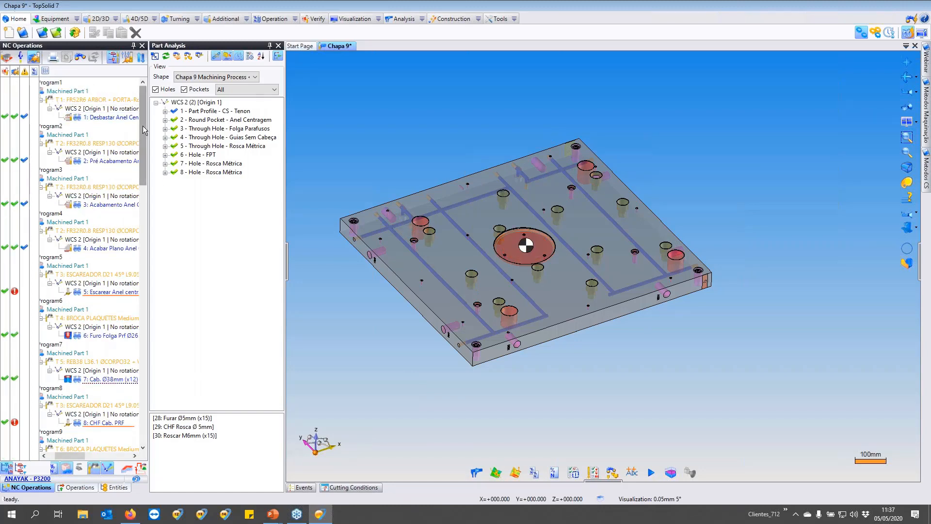
{"action": "left_click_drag", "start_coordinate": [144, 128], "coordinate": [137, 401]}
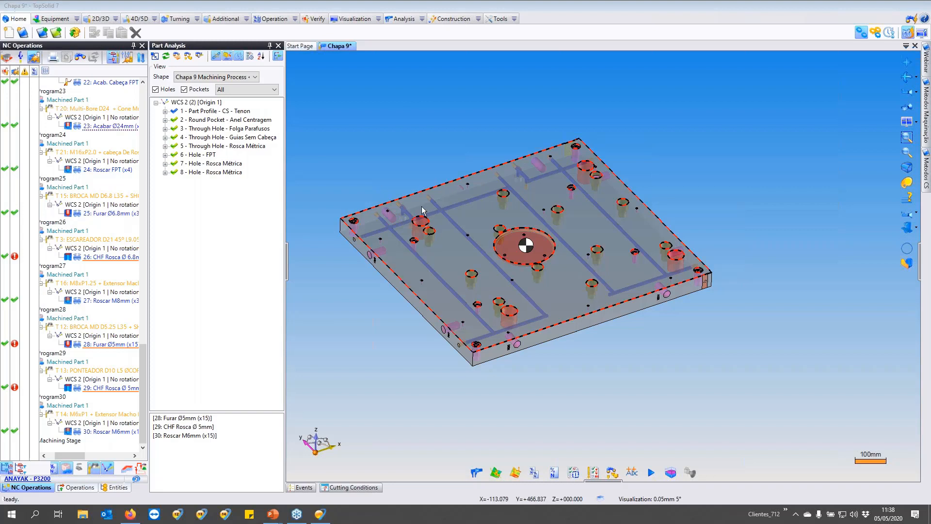
{"action": "scroll", "coordinate": [421, 226], "scroll_direction": "up", "scroll_amount": 5}
{"action": "scroll", "coordinate": [421, 228], "scroll_direction": "down", "scroll_amount": 4}
{"action": "scroll", "coordinate": [421, 232], "scroll_direction": "down", "scroll_amount": 1}
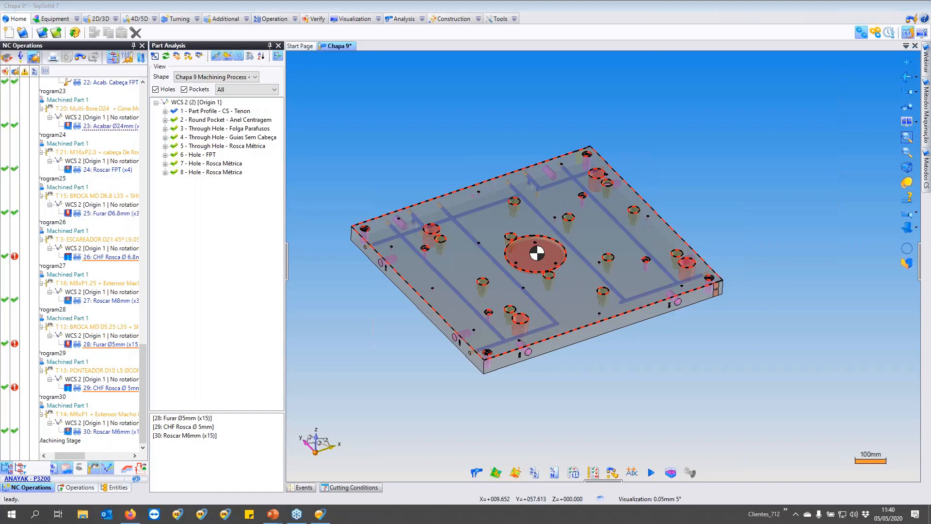
Inspect the toolpaths of the FPT head finishing and roughing operations, 22 and 19, on the hole.
{"action": "mouse_move", "coordinate": [548, 271]}
{"action": "middle_mouse_down"}
{"action": "mouse_move", "coordinate": [547, 281]}
{"action": "mouse_move", "coordinate": [537, 264]}
{"action": "mouse_move", "coordinate": [548, 266]}
{"action": "middle_mouse_up"}
{"action": "scroll", "coordinate": [140, 360], "scroll_direction": "up", "scroll_amount": 3}
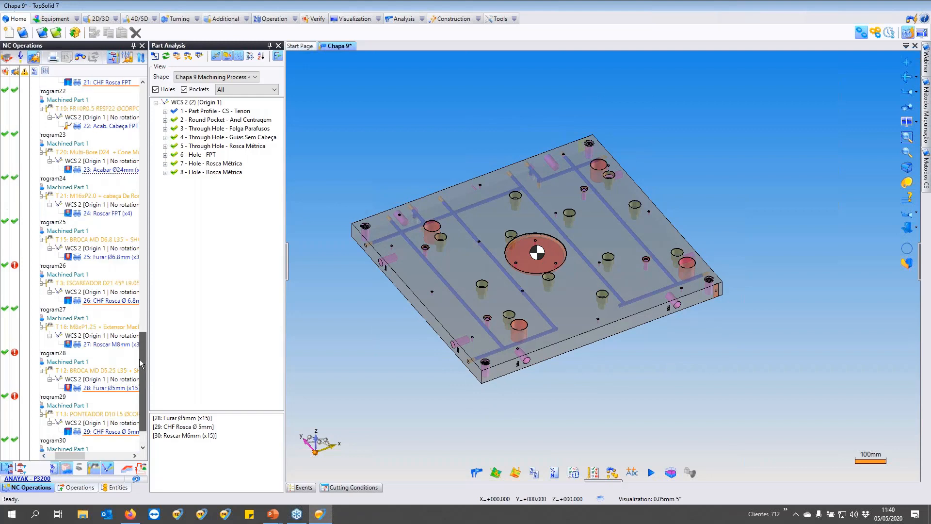
{"action": "left_click_drag", "start_coordinate": [140, 360], "coordinate": [145, 356]}
{"action": "scroll", "coordinate": [144, 356], "scroll_direction": "up", "scroll_amount": 3}
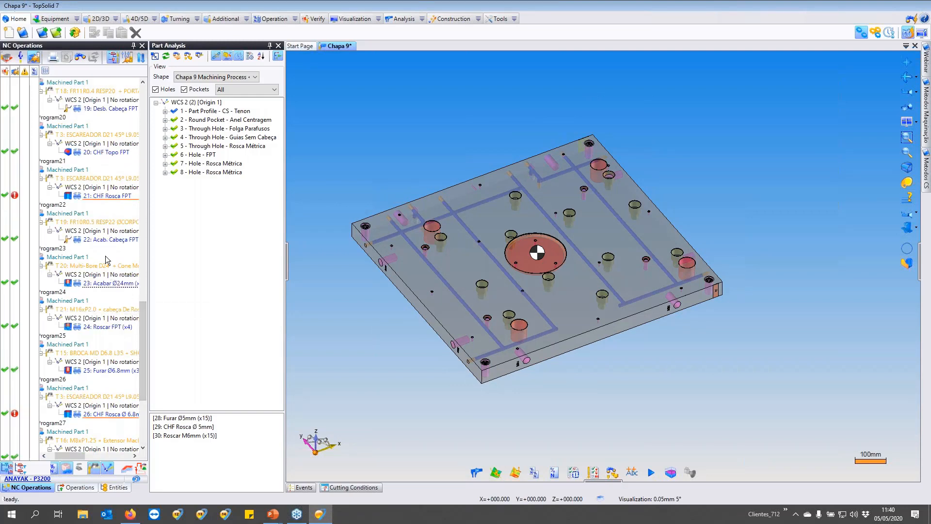
{"action": "left_click", "coordinate": [102, 240]}
{"action": "scroll", "coordinate": [611, 213], "scroll_direction": "up", "scroll_amount": 10}
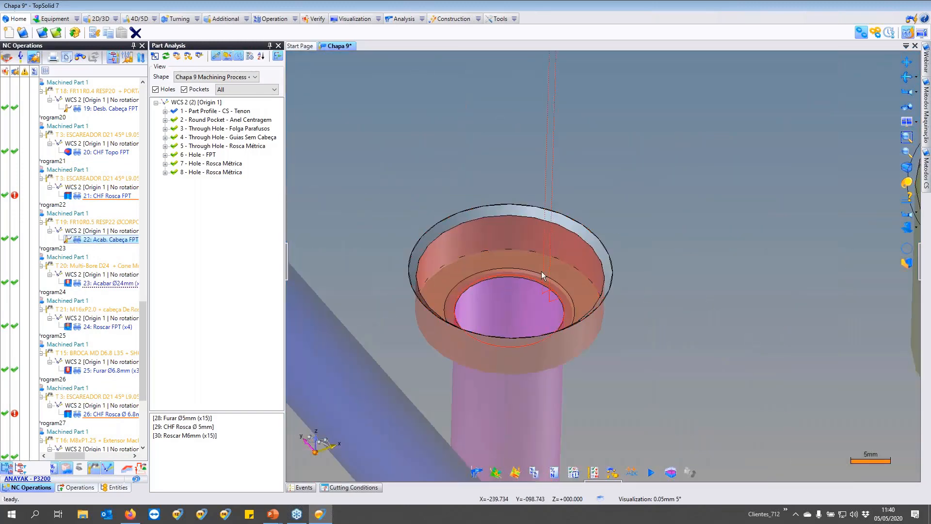
{"action": "scroll", "coordinate": [148, 319], "scroll_direction": "up", "scroll_amount": 3}
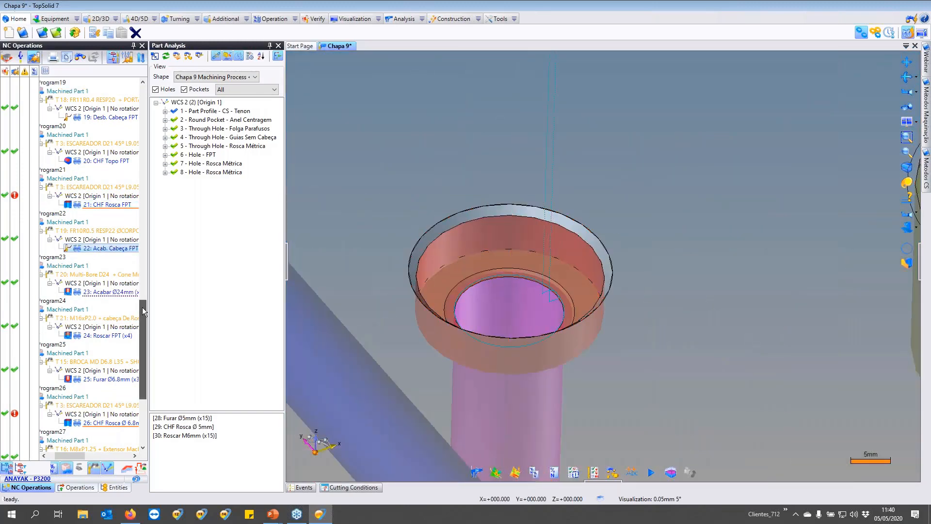
{"action": "left_click", "coordinate": [111, 170]}
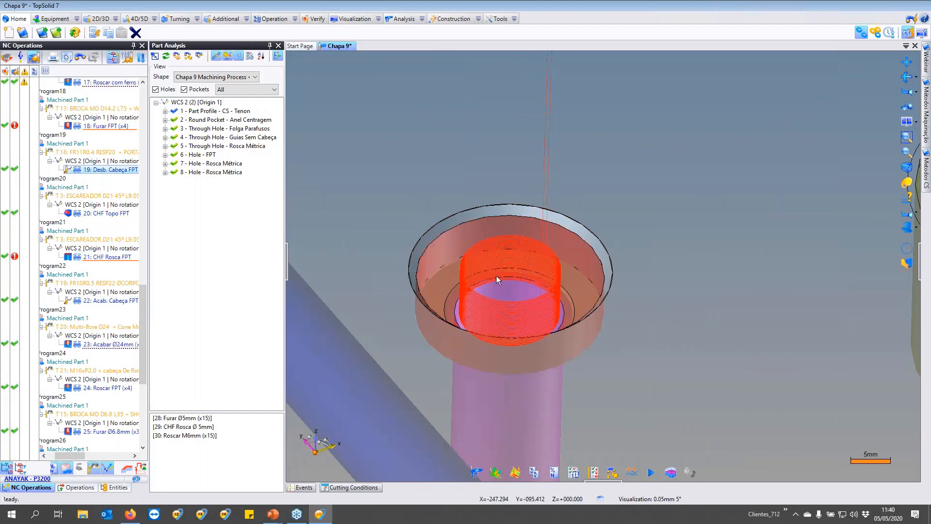
Inspect the toolpaths of threading operation 17 and helical hole operation 15 in the threaded through hole.
{"action": "left_click_drag", "start_coordinate": [141, 301], "coordinate": [143, 264]}
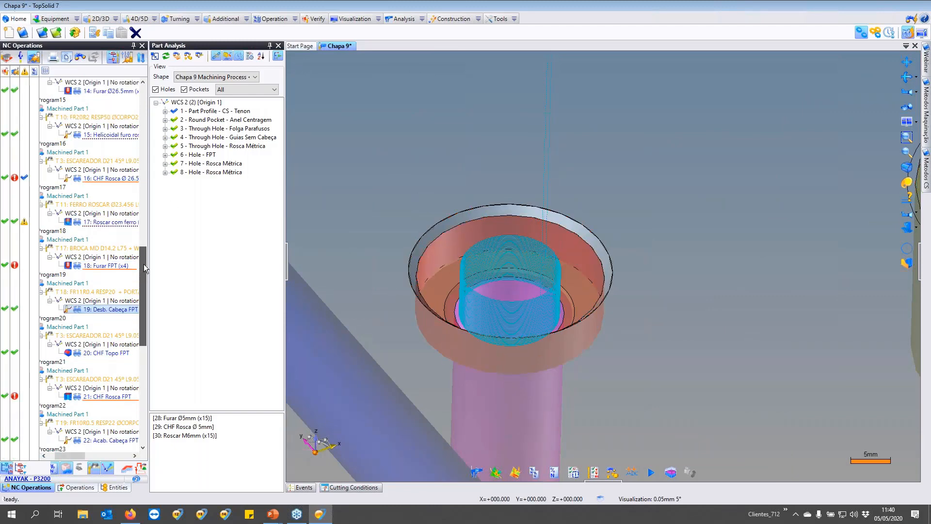
{"action": "left_click", "coordinate": [111, 222]}
{"action": "scroll", "coordinate": [482, 313], "scroll_direction": "down", "scroll_amount": 6}
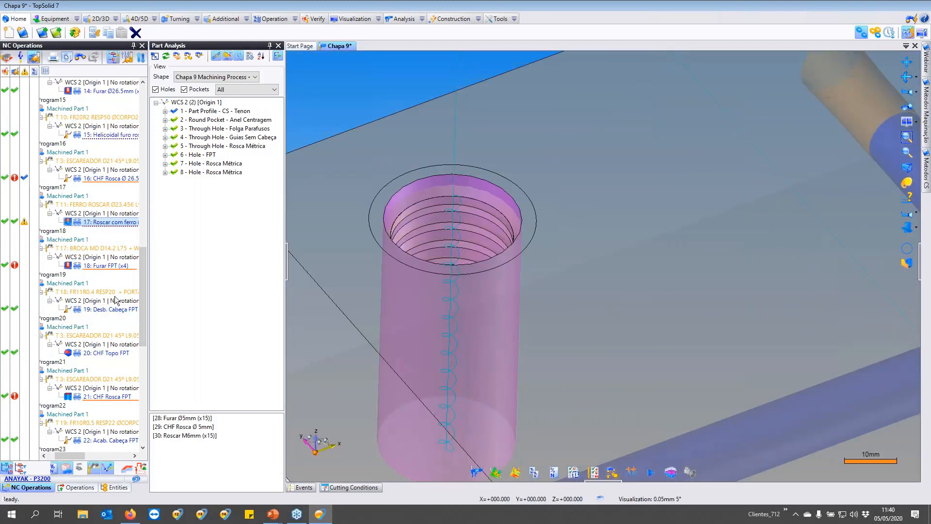
{"action": "scroll", "coordinate": [134, 248], "scroll_direction": "up", "scroll_amount": 3}
{"action": "left_click", "coordinate": [110, 205]}
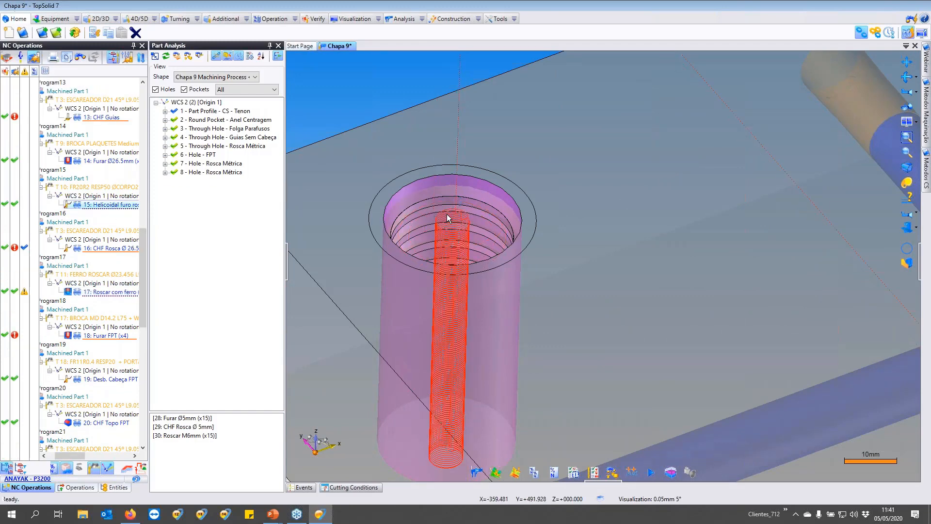
{"action": "left_click", "coordinate": [435, 225]}
{"action": "left_click", "coordinate": [450, 212]}
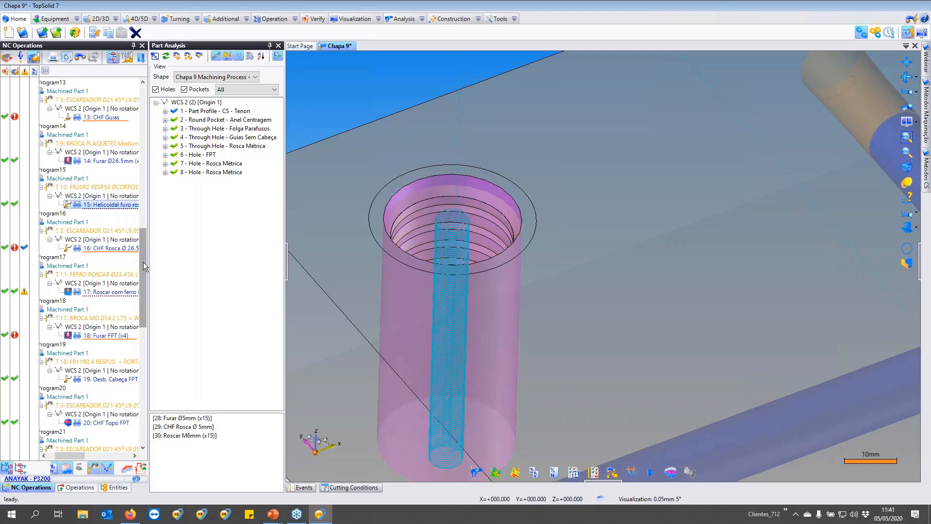
Inspect the guide hole toolpaths in turn: finishing operation 12, pre-finishing operation 11 and roughing operation 10.
{"action": "left_click_drag", "start_coordinate": [144, 264], "coordinate": [141, 236]}
{"action": "left_click", "coordinate": [111, 205]}
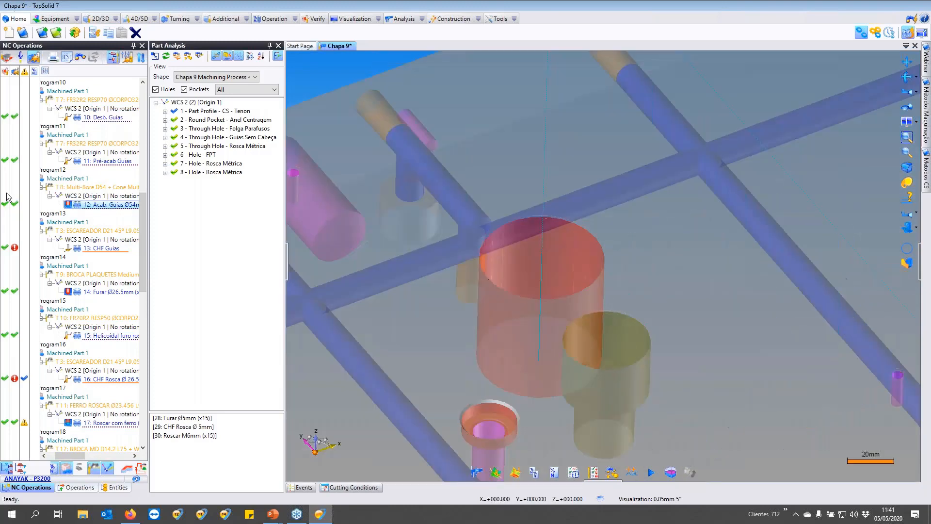
{"action": "left_click", "coordinate": [107, 161]}
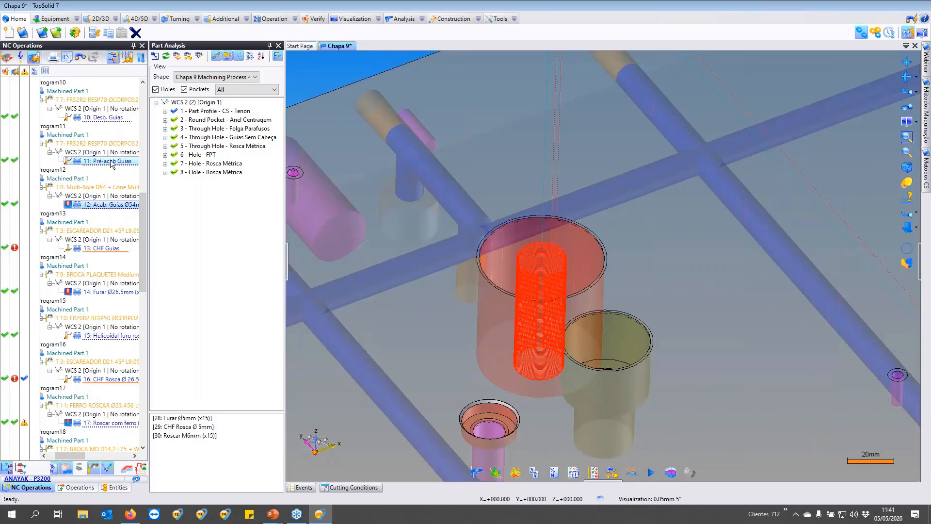
{"action": "scroll", "coordinate": [581, 259], "scroll_direction": "up", "scroll_amount": 3}
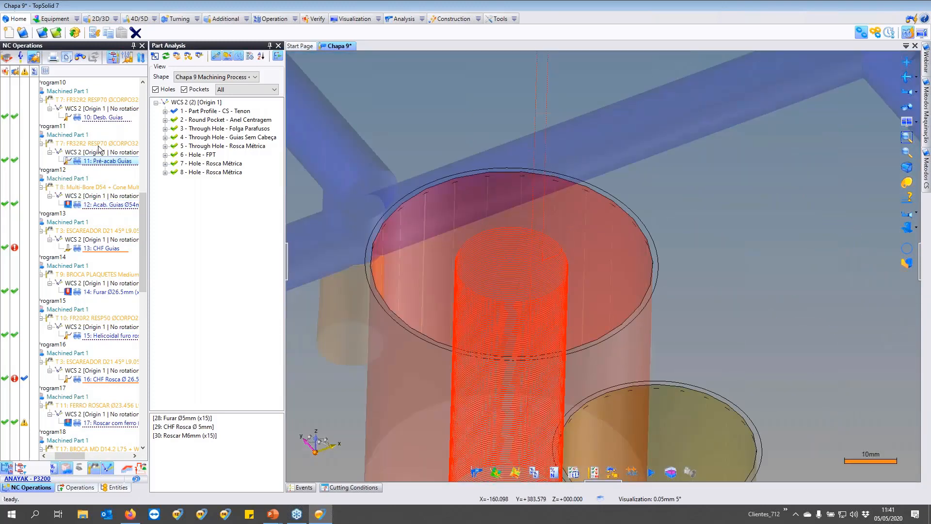
{"action": "left_click", "coordinate": [98, 115]}
{"action": "scroll", "coordinate": [146, 234], "scroll_direction": "down", "scroll_amount": 18}
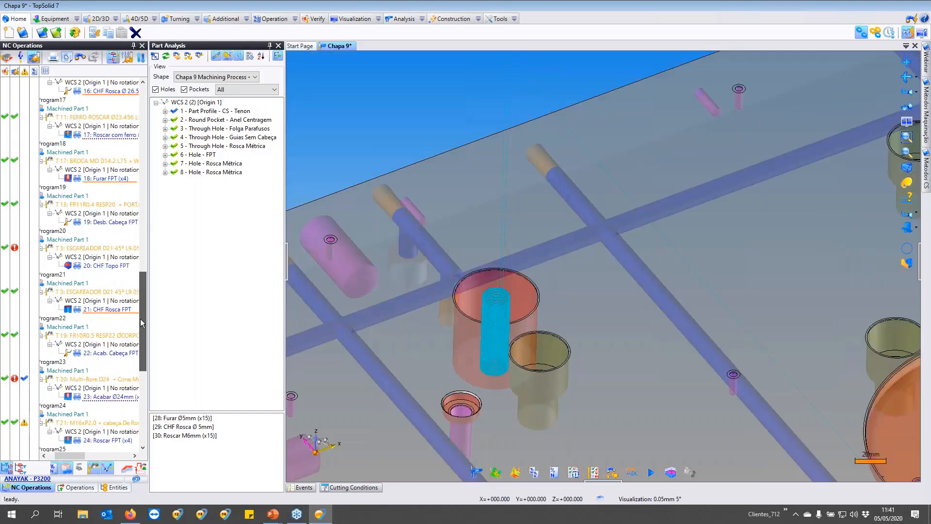
Inspect the toolpath of roughing operation 1 in the central Anel Centragem pocket.
{"action": "scroll", "coordinate": [144, 367], "scroll_direction": "up", "scroll_amount": 5}
{"action": "scroll", "coordinate": [121, 243], "scroll_direction": "up", "scroll_amount": 20}
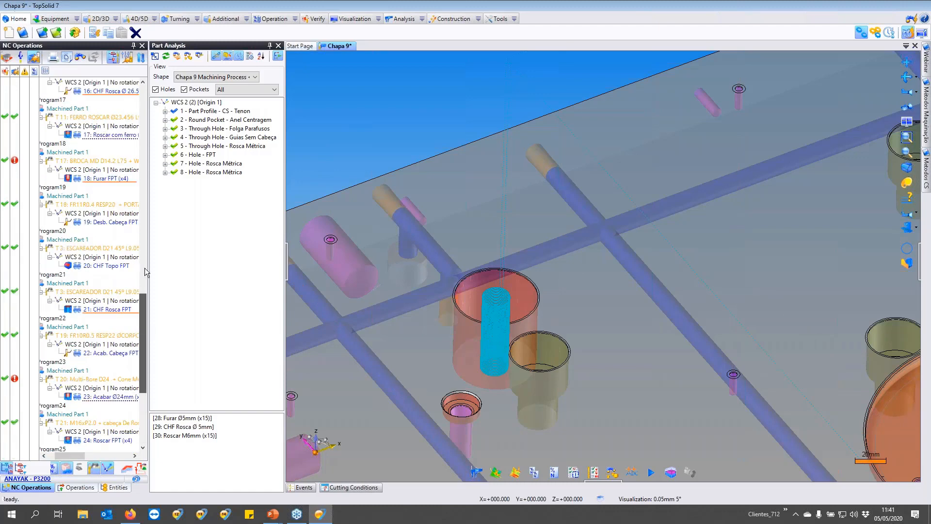
{"action": "left_click", "coordinate": [114, 116]}
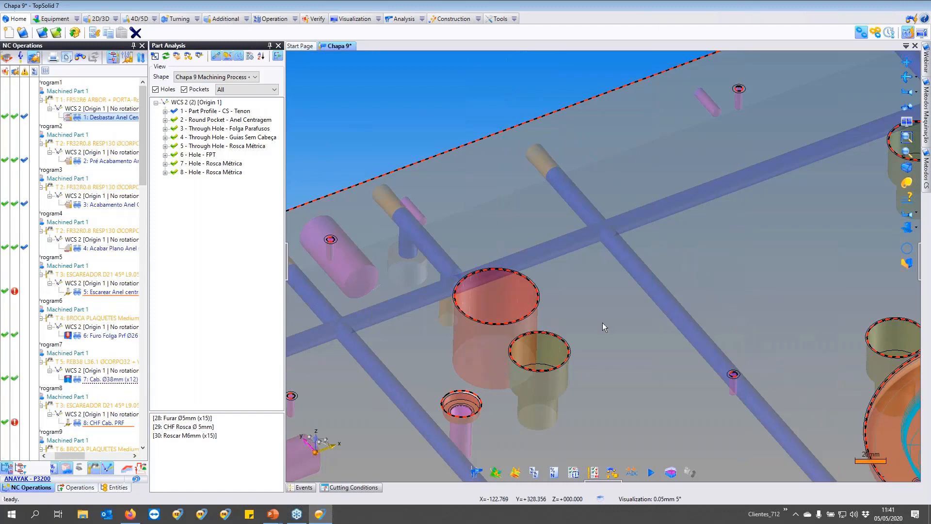
{"action": "scroll", "coordinate": [603, 322], "scroll_direction": "down", "scroll_amount": 7}
{"action": "middle_click_drag", "start_coordinate": [708, 358], "coordinate": [615, 333]}
{"action": "scroll", "coordinate": [615, 333], "scroll_direction": "up", "scroll_amount": 7}
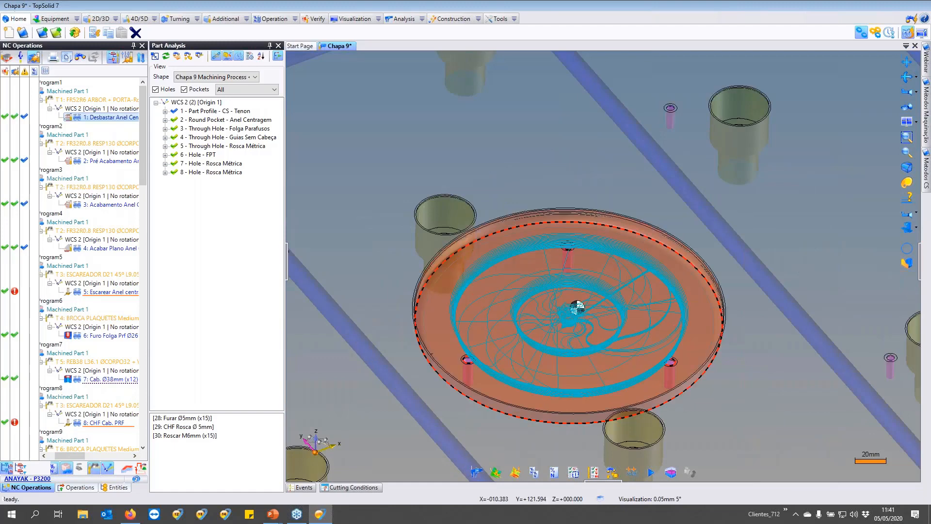
{"action": "middle_click_drag", "start_coordinate": [504, 292], "coordinate": [481, 252]}
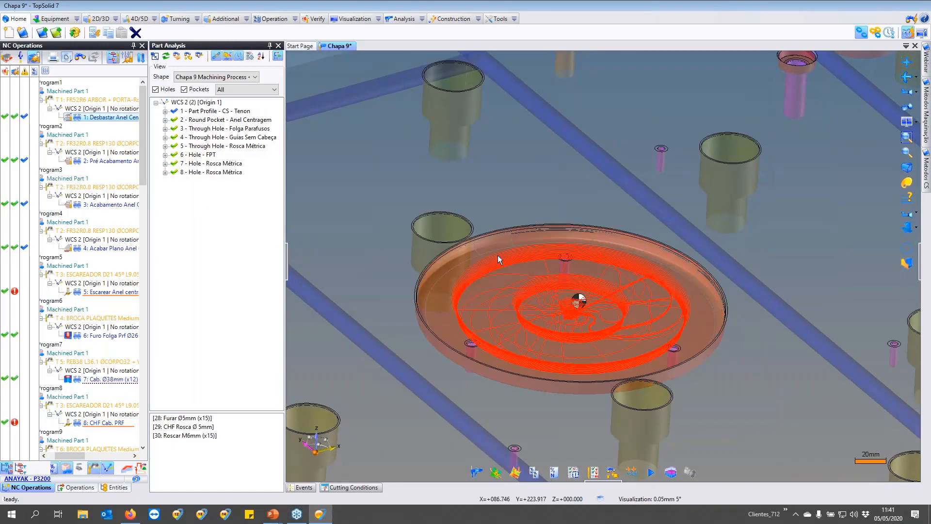
Compare the toolpaths of pre-finishing operation 2, finishing operation 3 and floor finishing operation 4 in the central pocket.
{"action": "left_click", "coordinate": [110, 162]}
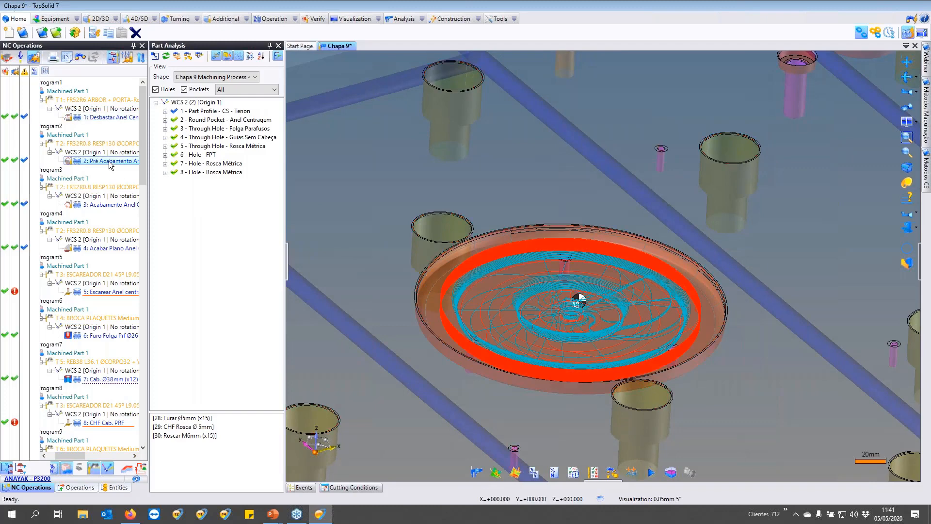
{"action": "scroll", "coordinate": [511, 248], "scroll_direction": "up", "scroll_amount": 7}
{"action": "scroll", "coordinate": [512, 249], "scroll_direction": "down", "scroll_amount": 7}
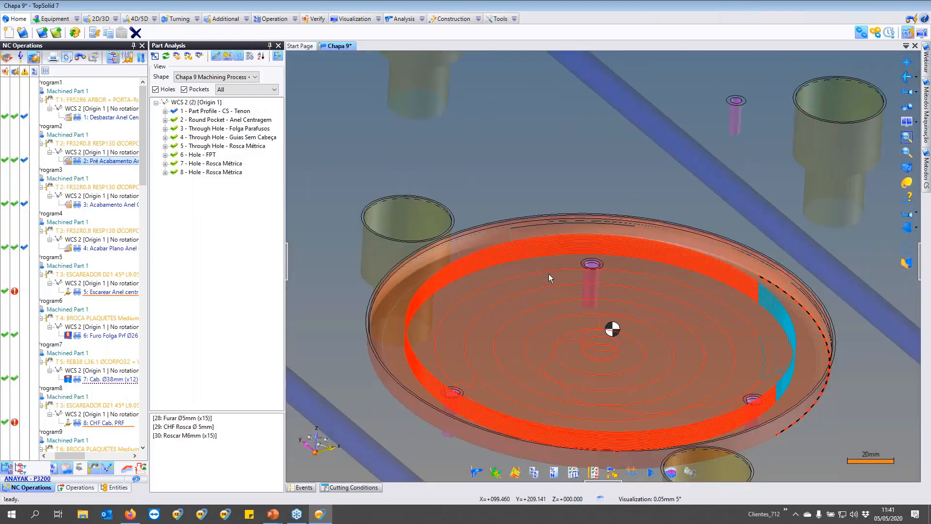
{"action": "left_click", "coordinate": [108, 205]}
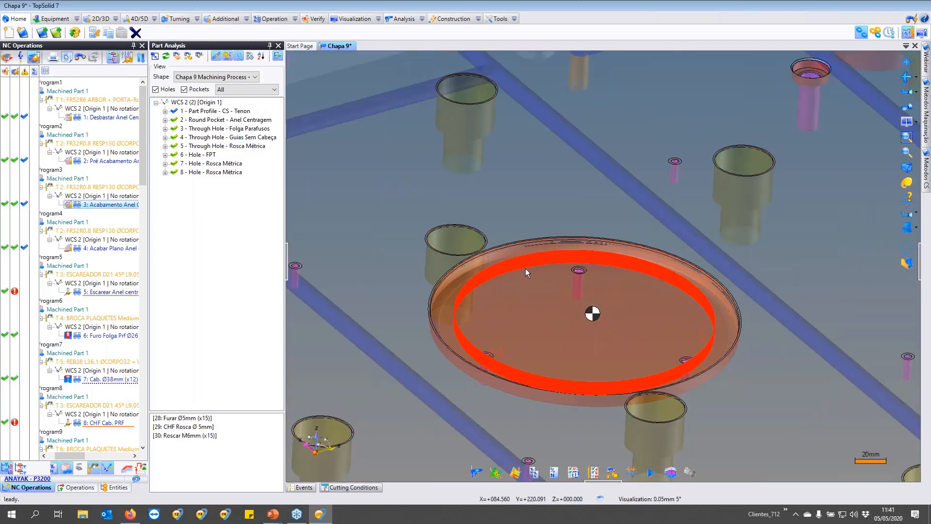
{"action": "left_click", "coordinate": [109, 248]}
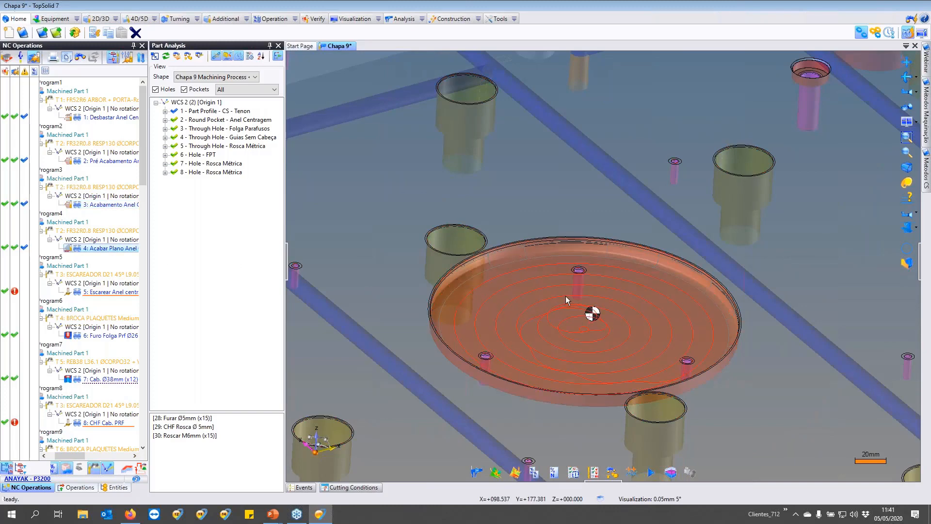
{"action": "scroll", "coordinate": [589, 313], "scroll_direction": "down", "scroll_amount": 5}
{"action": "mouse_move", "coordinate": [597, 316]}
{"action": "middle_mouse_down"}
{"action": "mouse_move", "coordinate": [600, 325]}
{"action": "mouse_move", "coordinate": [589, 319]}
{"action": "middle_mouse_up"}
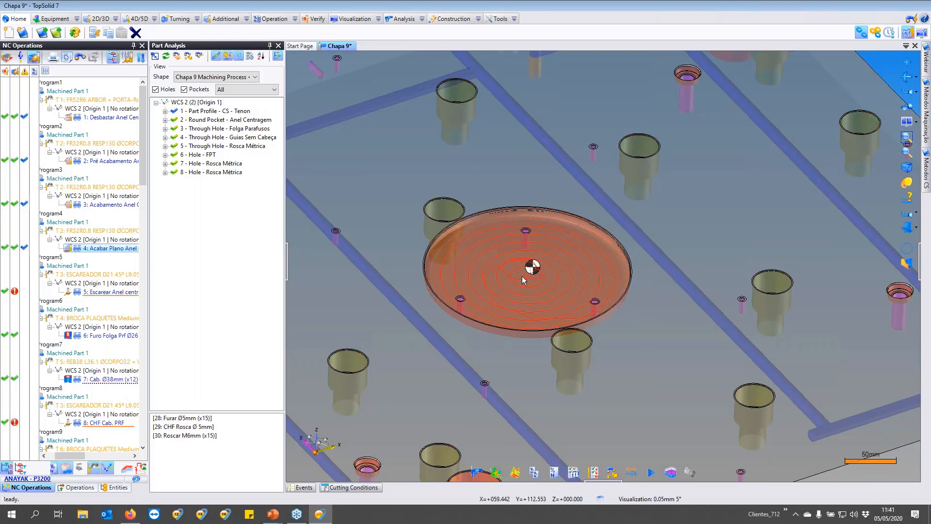
{"action": "scroll", "coordinate": [524, 280], "scroll_direction": "down", "scroll_amount": 6}
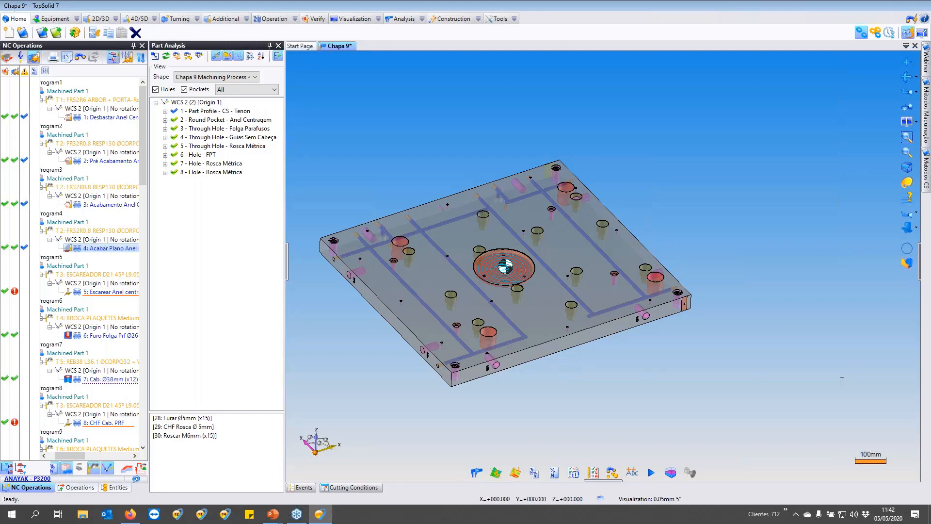
Open the Guias Sem Cabeça method from the Métodos Maquinação project and close its definition without applying changes.
{"action": "left_click", "coordinate": [929, 340]}
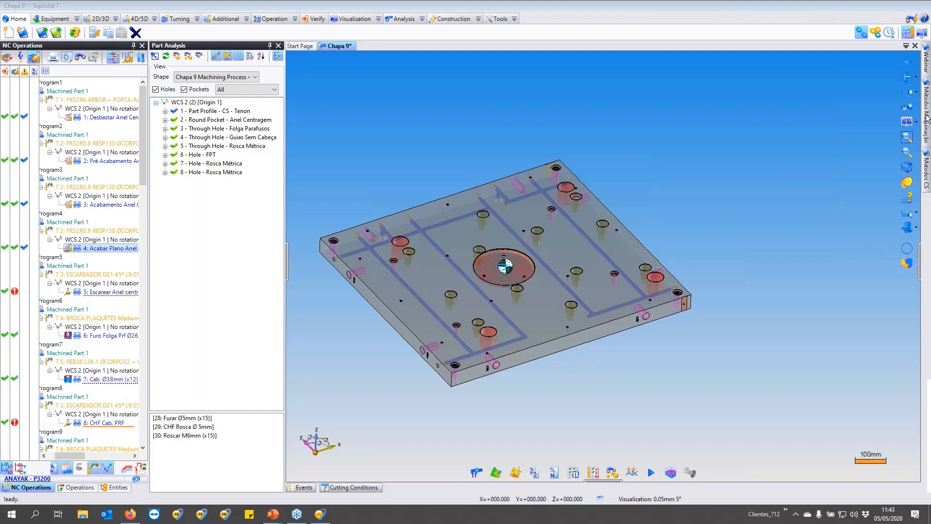
{"action": "mouse_move", "coordinate": [927, 117]}
{"action": "left_click", "coordinate": [831, 110]}
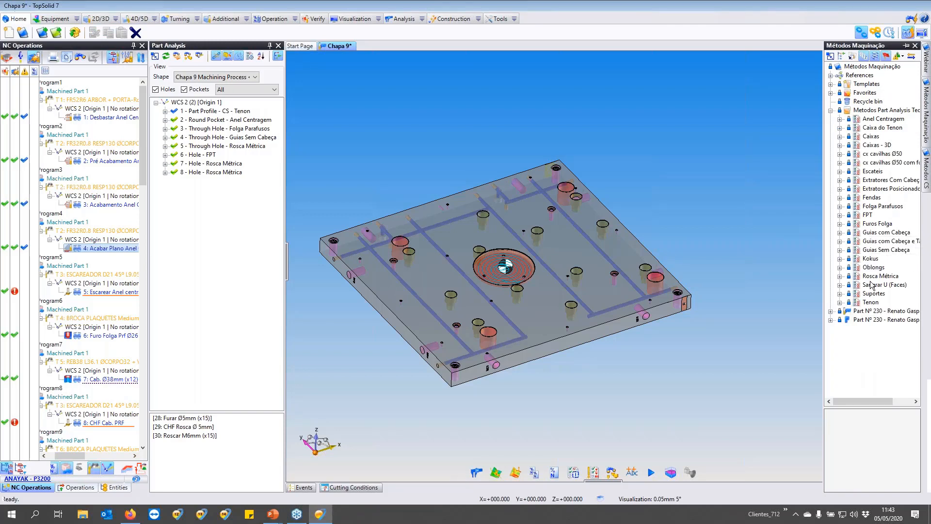
{"action": "double_click", "coordinate": [876, 249]}
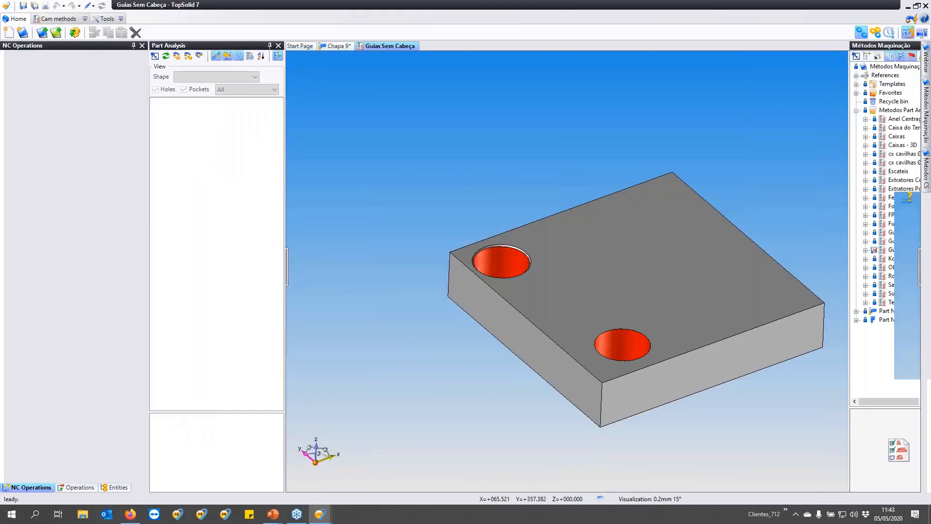
{"action": "right_click", "coordinate": [529, 229]}
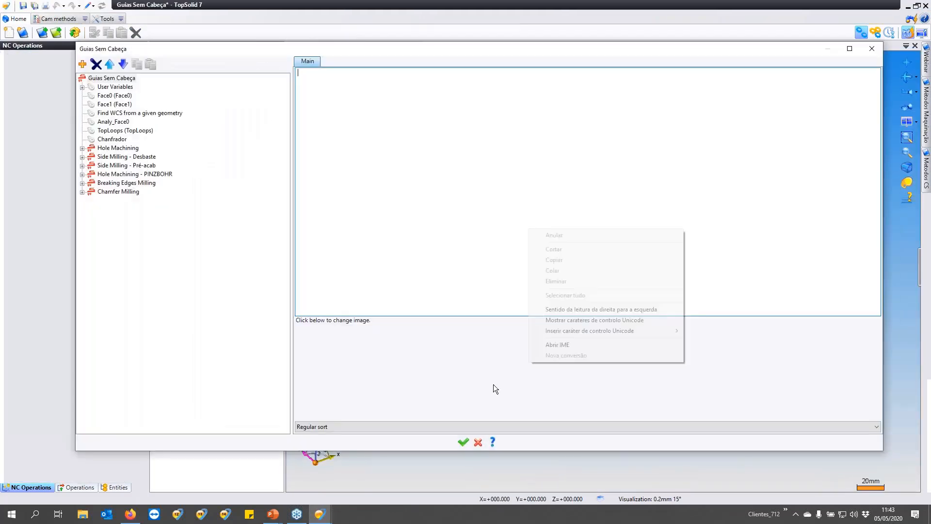
{"action": "left_click", "coordinate": [478, 442]}
{"action": "left_click", "coordinate": [455, 271]}
Examine the two red guide holes on the method's sample block, with and without a chamfer.
{"action": "middle_click_drag", "start_coordinate": [672, 313], "coordinate": [610, 271]}
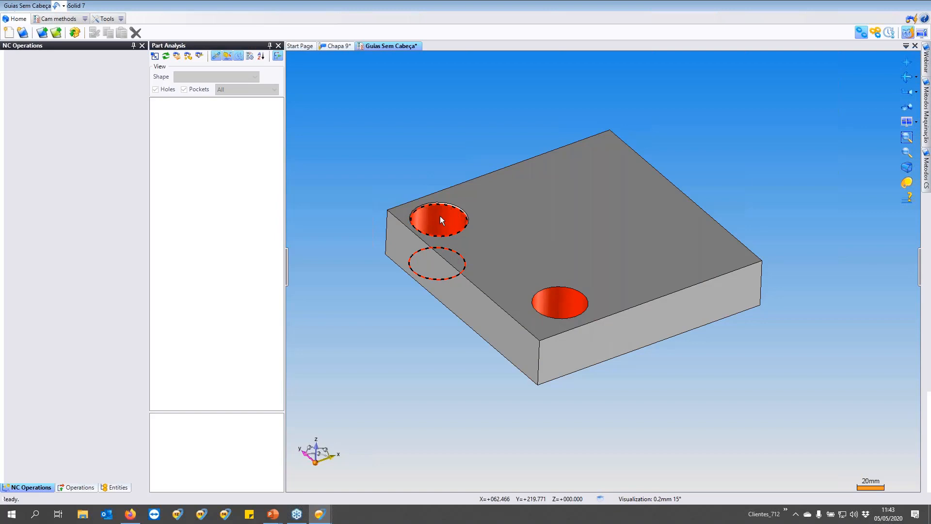
{"action": "middle_click_drag", "start_coordinate": [480, 249], "coordinate": [446, 207]}
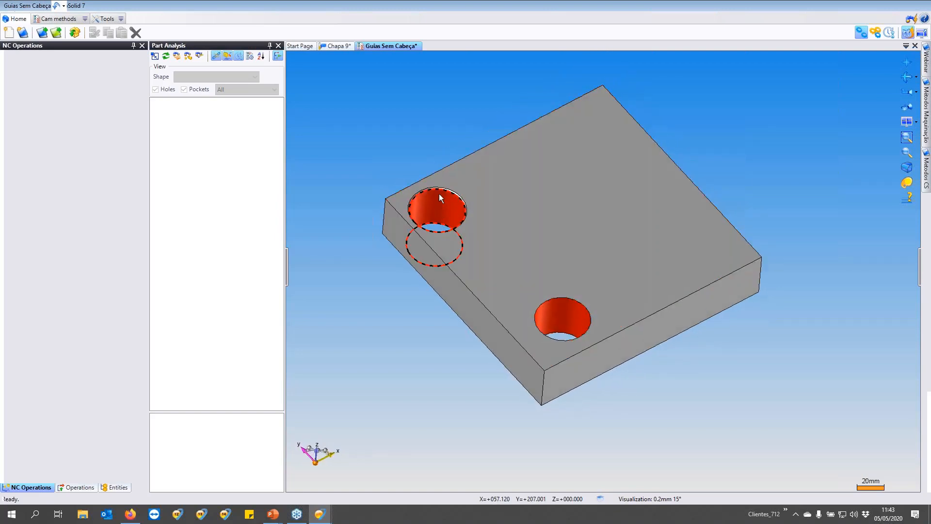
{"action": "scroll", "coordinate": [439, 203], "scroll_direction": "up", "scroll_amount": 5}
{"action": "scroll", "coordinate": [441, 194], "scroll_direction": "down", "scroll_amount": 5}
{"action": "scroll", "coordinate": [456, 255], "scroll_direction": "up", "scroll_amount": 5}
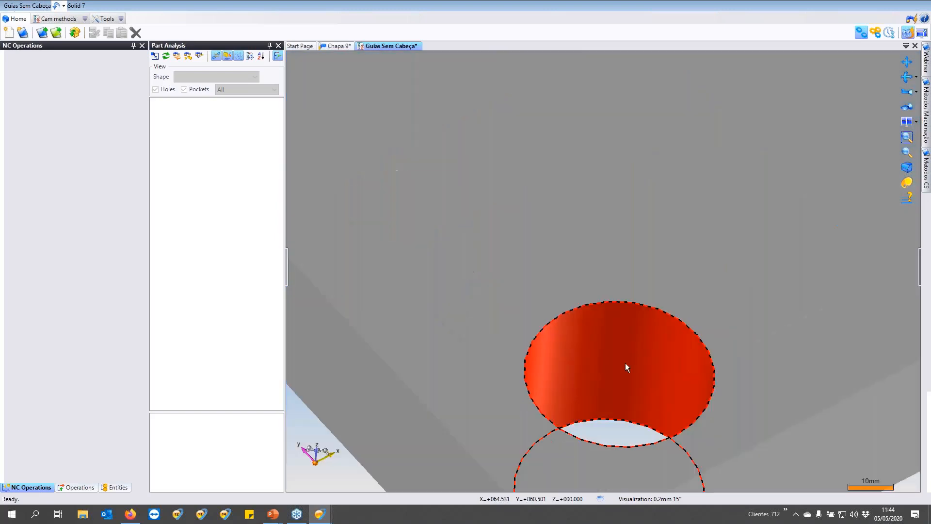
{"action": "middle_click_drag", "start_coordinate": [645, 374], "coordinate": [605, 324]}
{"action": "scroll", "coordinate": [563, 277], "scroll_direction": "down", "scroll_amount": 3}
{"action": "middle_click_drag", "start_coordinate": [609, 315], "coordinate": [612, 313]}
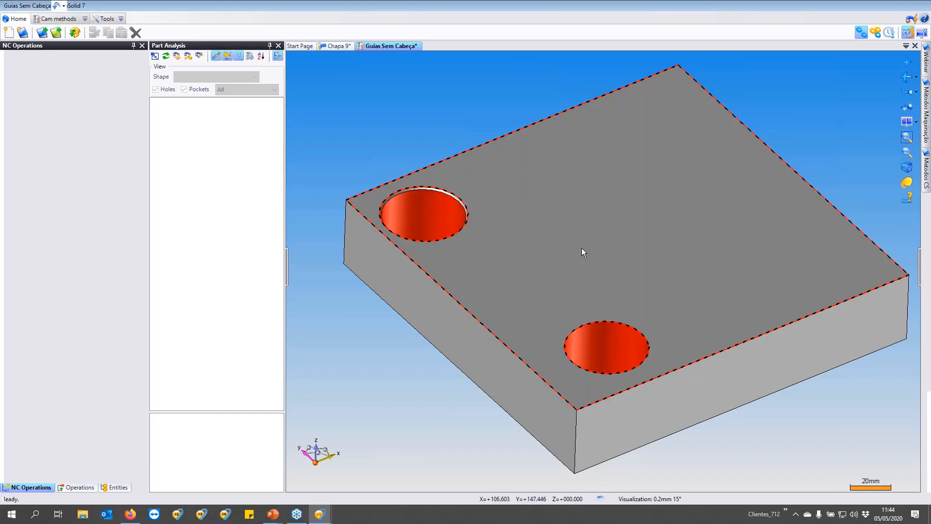
Open the Guias Sem Cabeça method's definition and review the drilling parameters of its Hole Machining operation.
{"action": "scroll", "coordinate": [635, 261], "scroll_direction": "down", "scroll_amount": 2}
{"action": "middle_click_drag", "start_coordinate": [636, 261], "coordinate": [603, 248]}
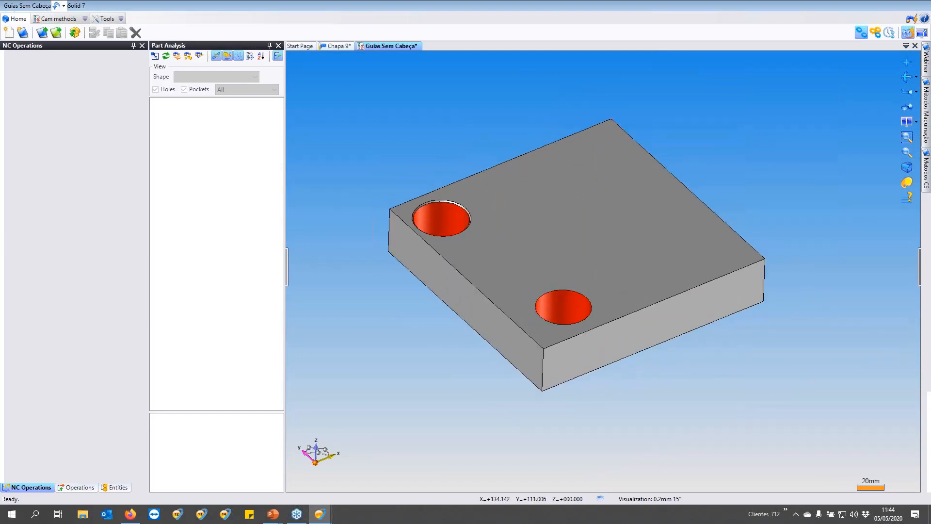
{"action": "middle_click_drag", "start_coordinate": [555, 273], "coordinate": [561, 277]}
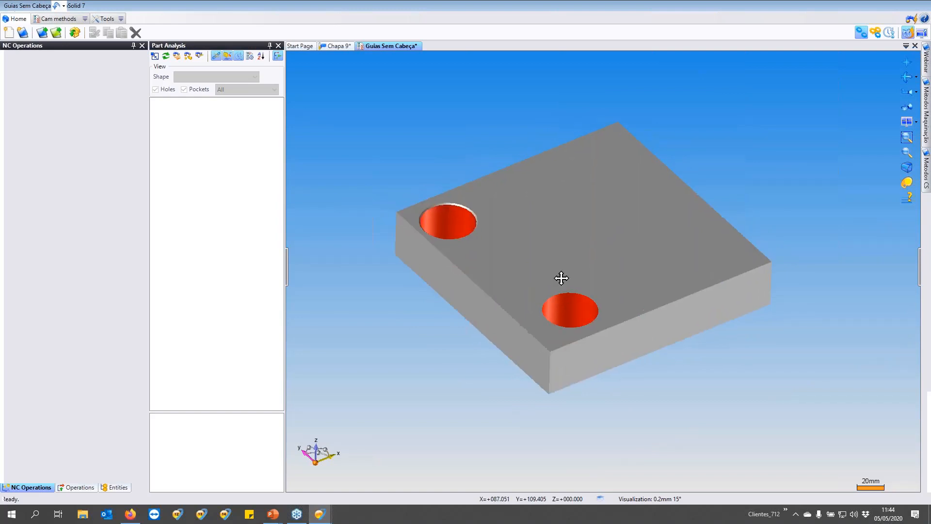
{"action": "left_click", "coordinate": [459, 228]}
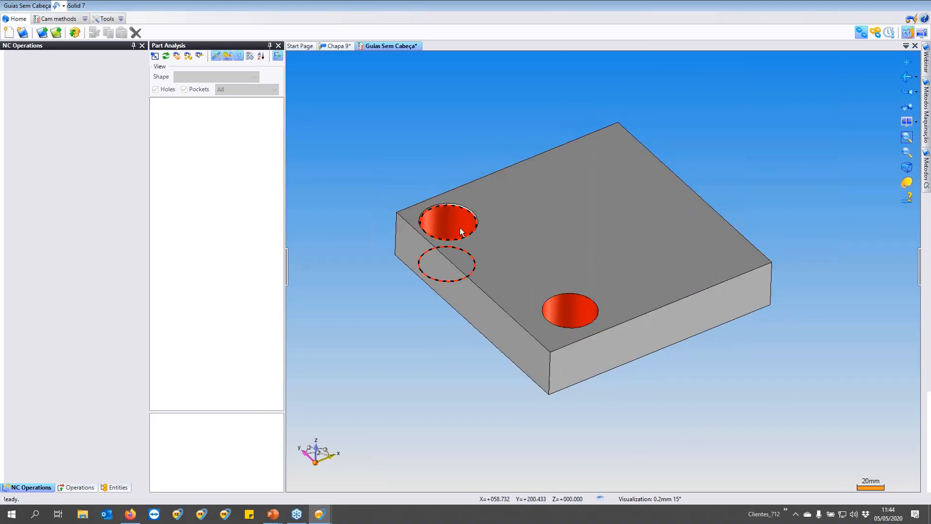
{"action": "right_click", "coordinate": [381, 65]}
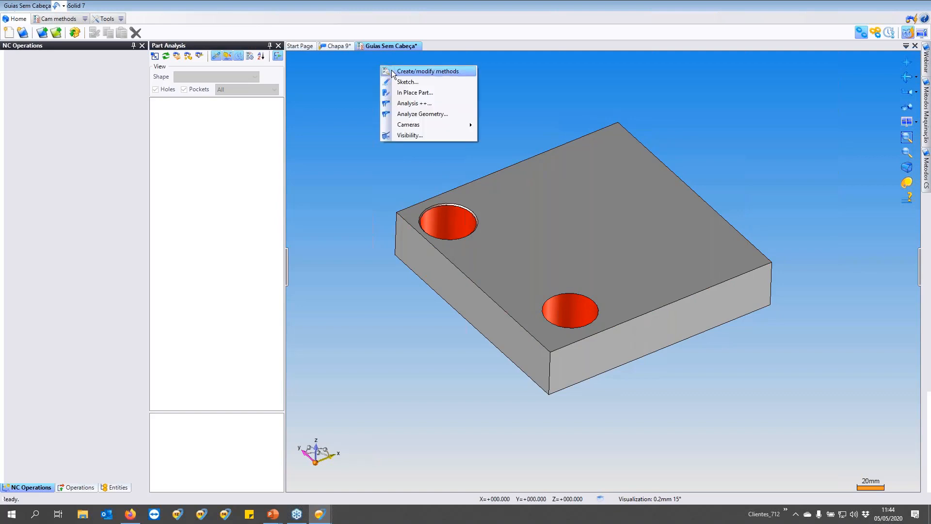
{"action": "left_click", "coordinate": [403, 73]}
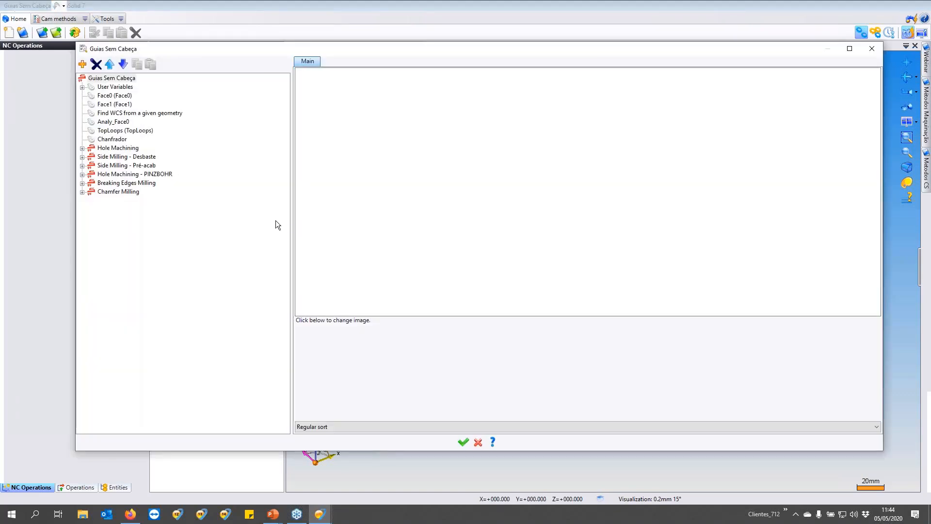
{"action": "left_click", "coordinate": [115, 148]}
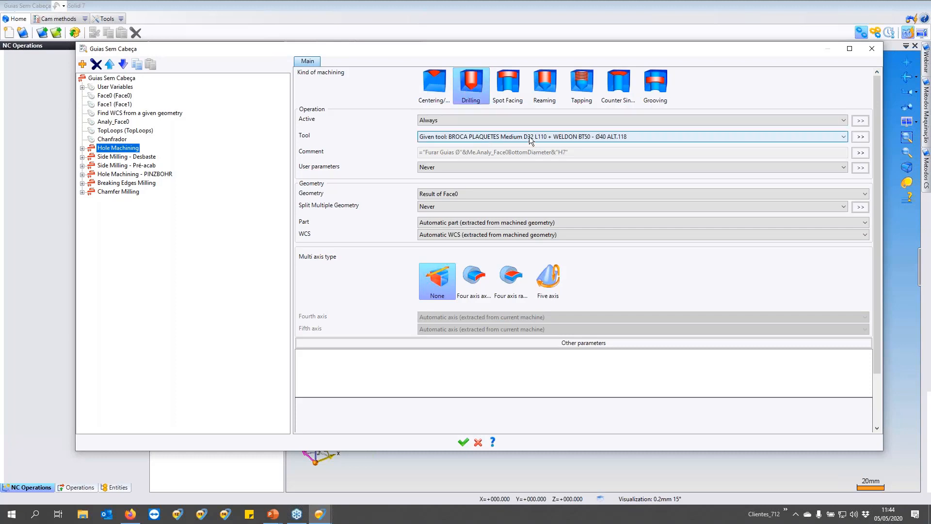
Review the tool filter rules of the Side Milling - Desbaste and Side Milling - Pré-acab operations.
{"action": "left_click", "coordinate": [147, 159]}
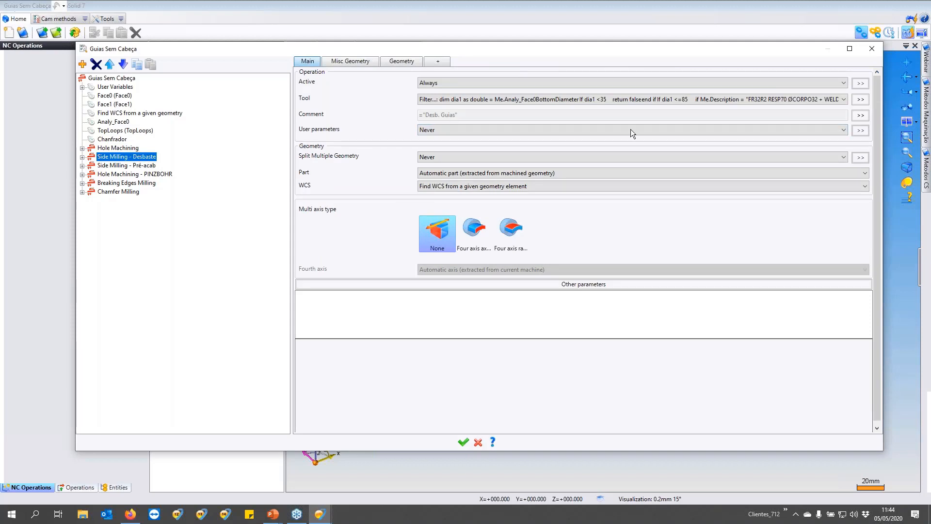
{"action": "left_click", "coordinate": [861, 100]}
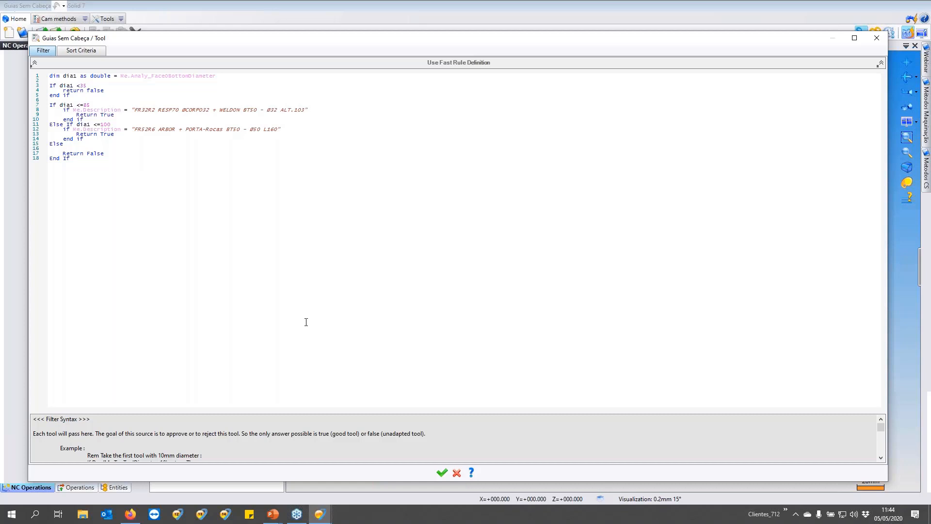
{"action": "left_click", "coordinate": [443, 473]}
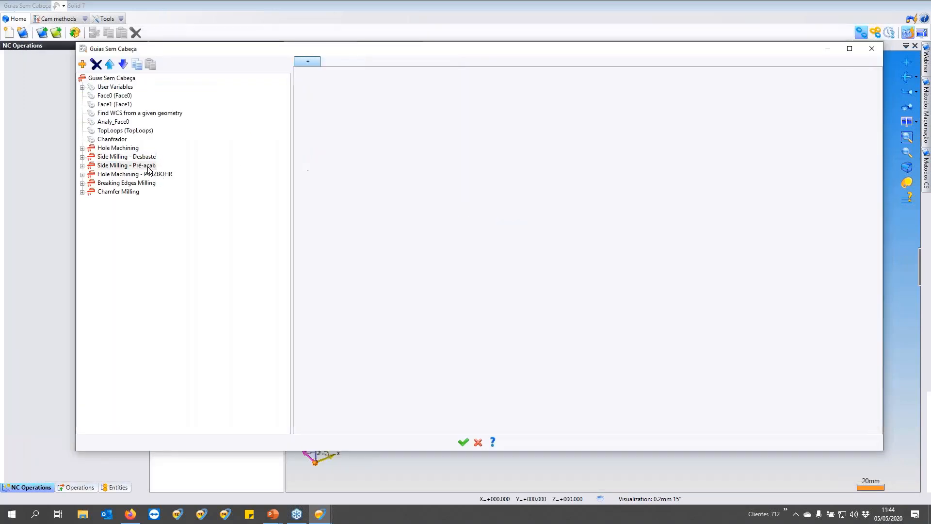
{"action": "left_click", "coordinate": [860, 99]}
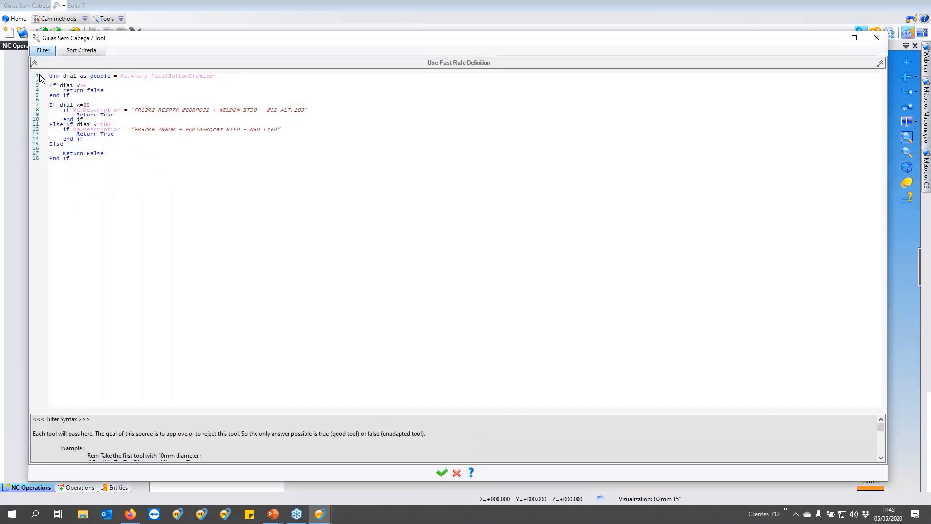
{"action": "left_click", "coordinate": [442, 473]}
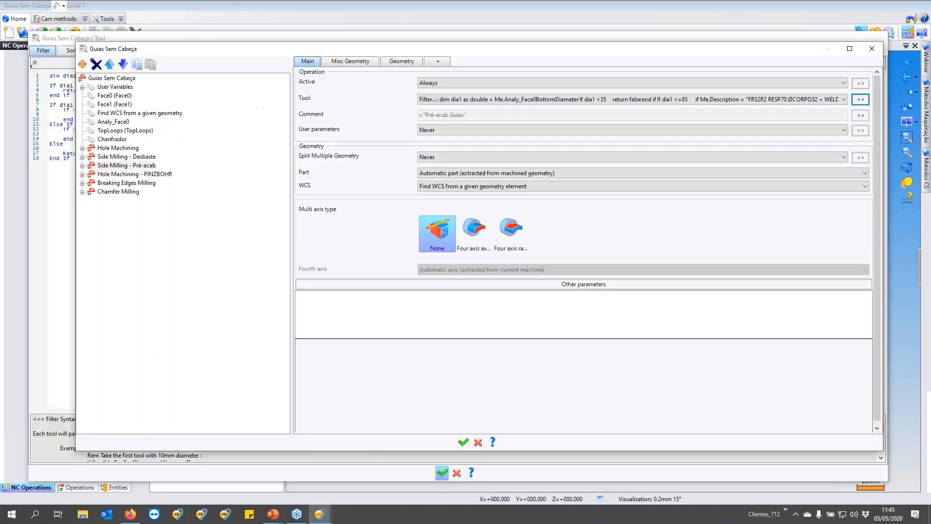
Review the reaming settings and tool filter rule of the Hole Machining - PINZBOHR operation.
{"action": "left_click", "coordinate": [154, 175]}
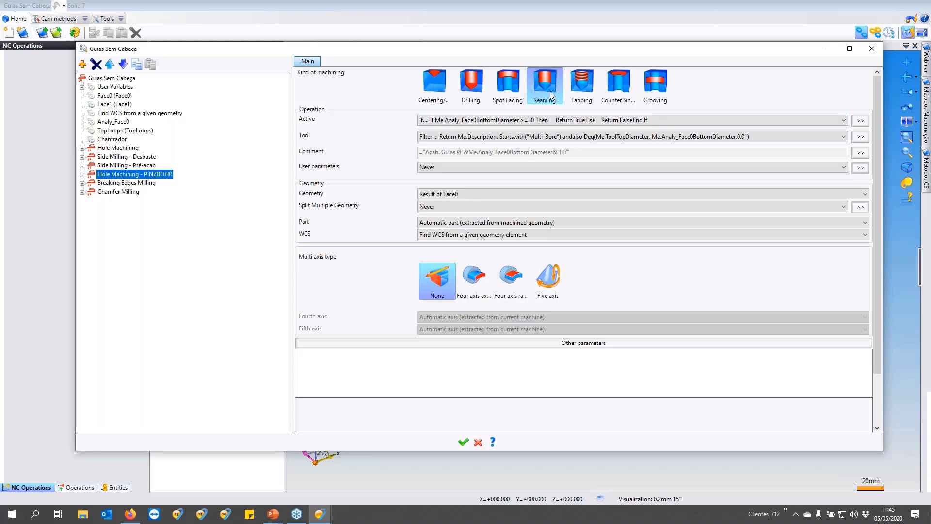
{"action": "left_click", "coordinate": [861, 136]}
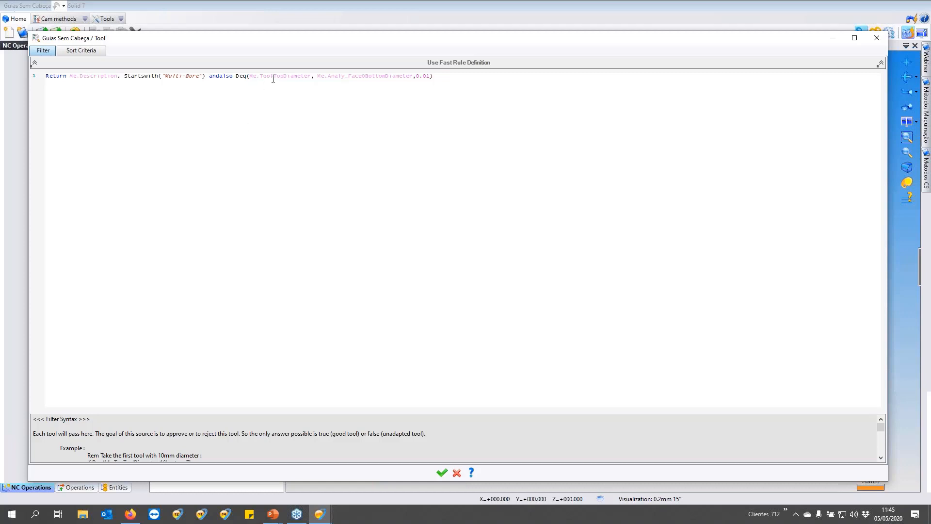
{"action": "left_click", "coordinate": [447, 473]}
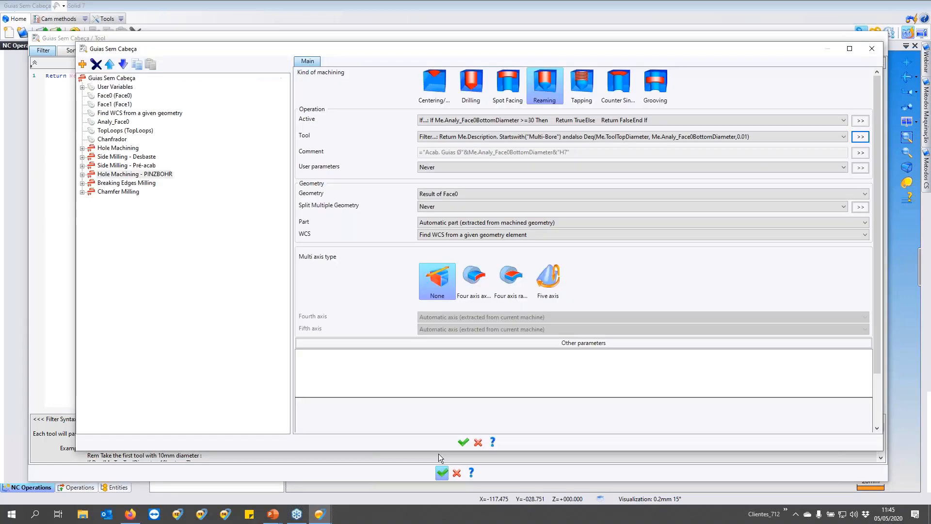
Compare the activation conditions of Breaking Edges Milling and Chamfer Milling, and close the method definition without applying changes.
{"action": "left_click", "coordinate": [141, 183]}
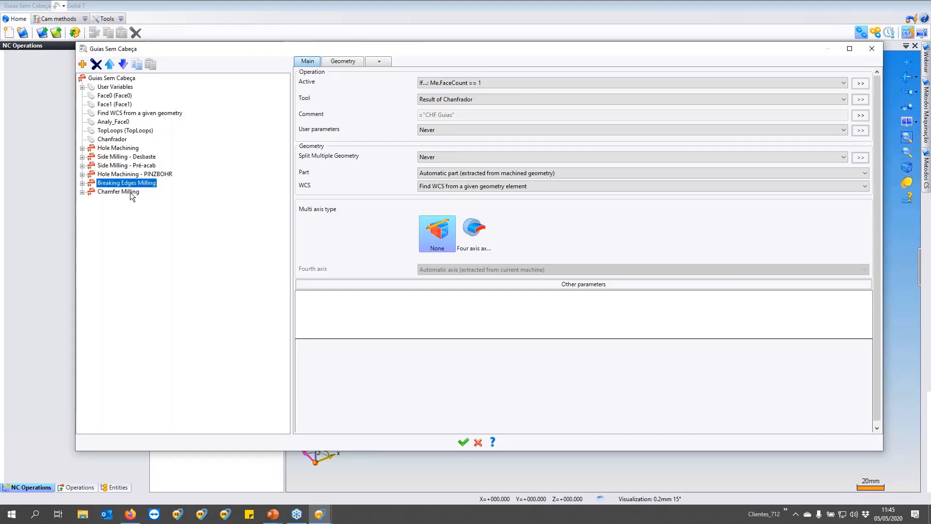
{"action": "left_click", "coordinate": [129, 193]}
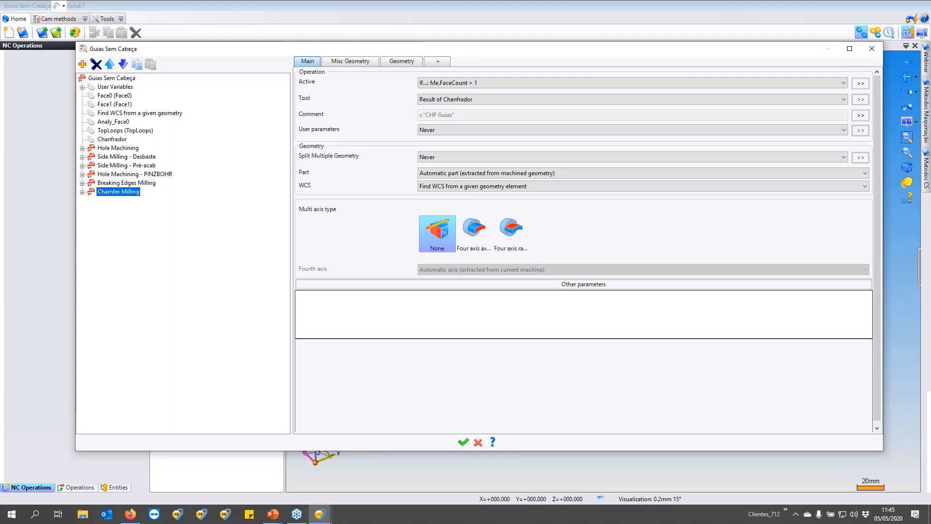
{"action": "left_click", "coordinate": [478, 443]}
{"action": "left_click", "coordinate": [449, 273]}
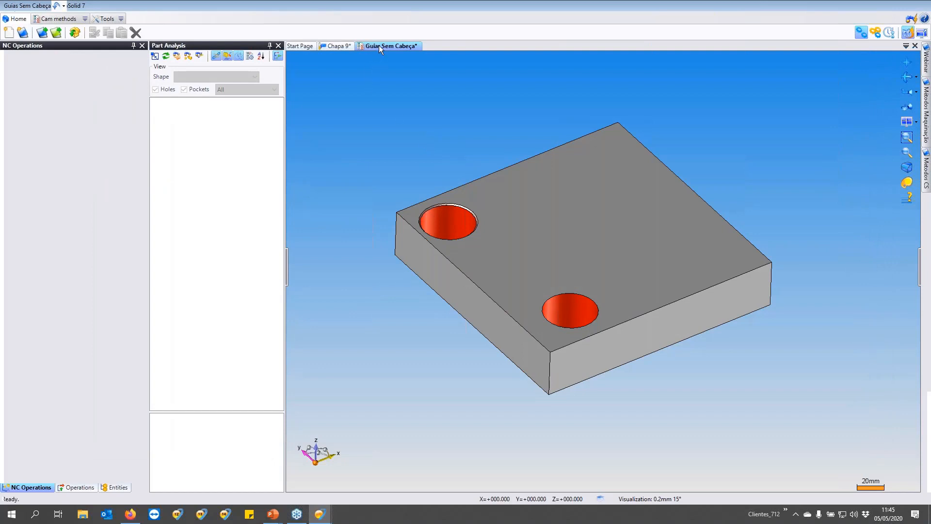
Close the Guias Sem Cabeça method without saving and open the Part Nº 230 part document from the Métodos Maquinação project.
{"action": "middle_click", "coordinate": [379, 46]}
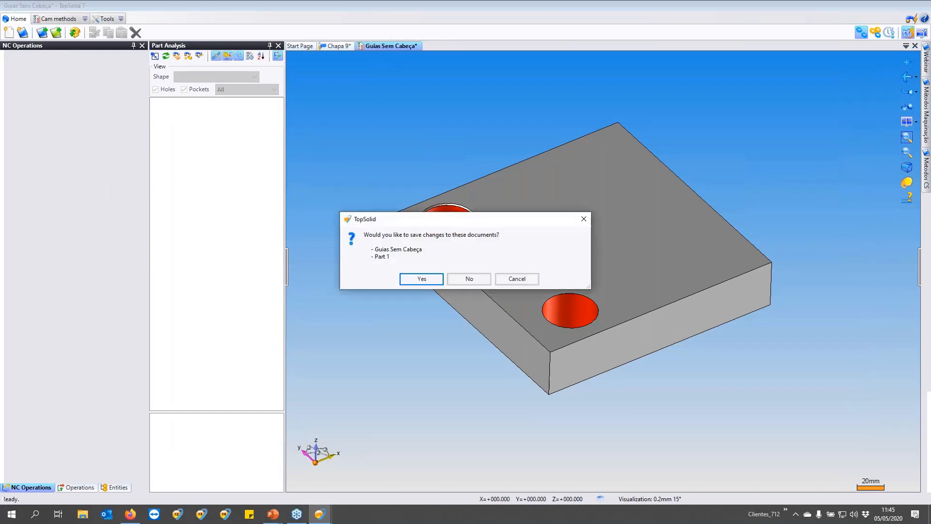
{"action": "left_click", "coordinate": [480, 280]}
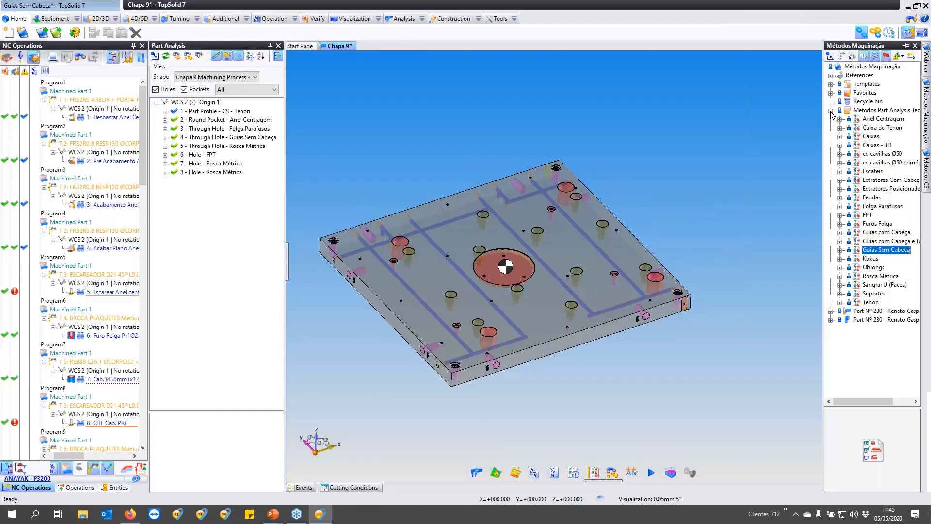
{"action": "left_click", "coordinate": [831, 111]}
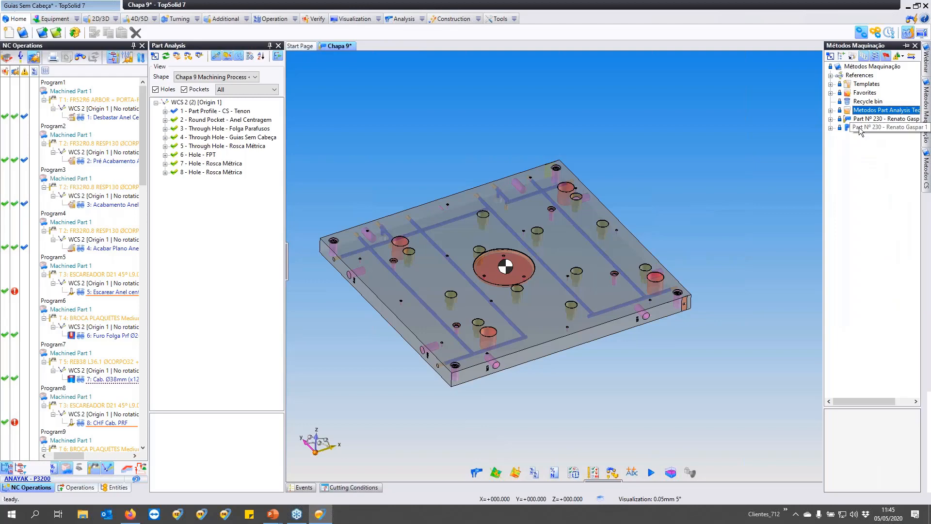
{"action": "double_click", "coordinate": [860, 128]}
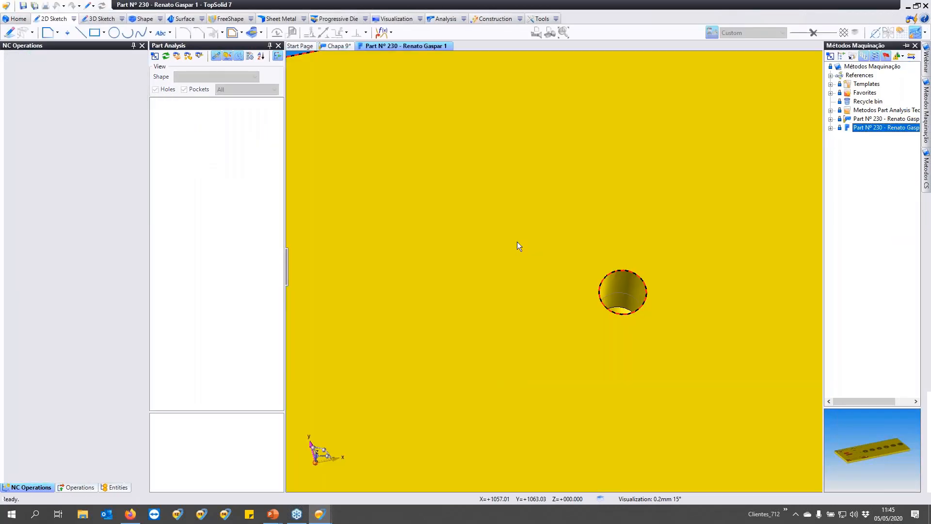
Analyze the attributes of the M56 threaded hole on the yellow sample plate.
{"action": "scroll", "coordinate": [518, 241], "scroll_direction": "down", "scroll_amount": 10}
{"action": "scroll", "coordinate": [406, 280], "scroll_direction": "up", "scroll_amount": 4}
{"action": "middle_click_drag", "start_coordinate": [574, 306], "coordinate": [689, 276]}
{"action": "scroll", "coordinate": [498, 251], "scroll_direction": "up", "scroll_amount": 5}
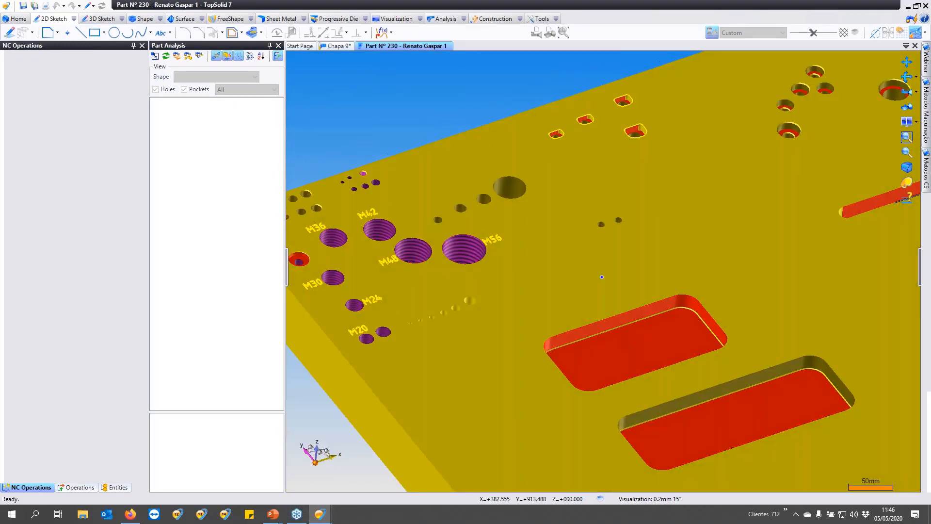
{"action": "key", "text": "F10"}
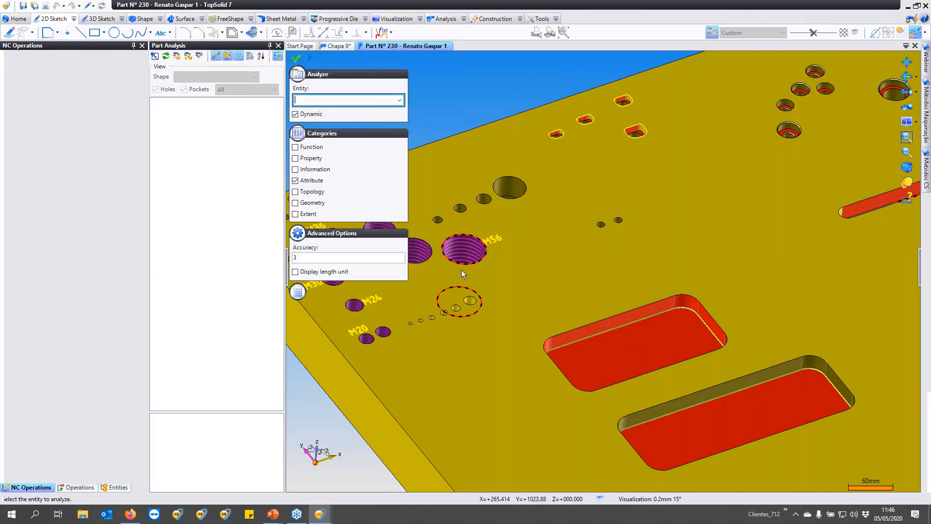
{"action": "mouse_move", "coordinate": [464, 251]}
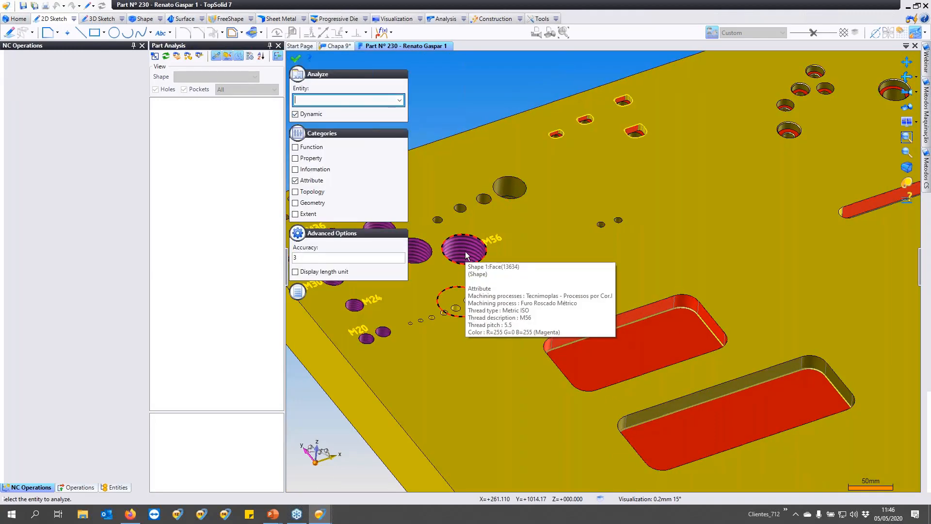
{"action": "key", "text": "Escape"}
Apply the Caixa/Face Justamento machining process from Tecnimoplas - Processos por Cor to the small slot's two flat side faces.
{"action": "middle_click_drag", "start_coordinate": [567, 237], "coordinate": [511, 242]}
{"action": "middle_click_drag", "start_coordinate": [412, 328], "coordinate": [410, 271]}
{"action": "scroll", "coordinate": [418, 320], "scroll_direction": "up", "scroll_amount": 5}
{"action": "scroll", "coordinate": [618, 308], "scroll_direction": "down", "scroll_amount": 3}
{"action": "scroll", "coordinate": [405, 254], "scroll_direction": "down", "scroll_amount": 6}
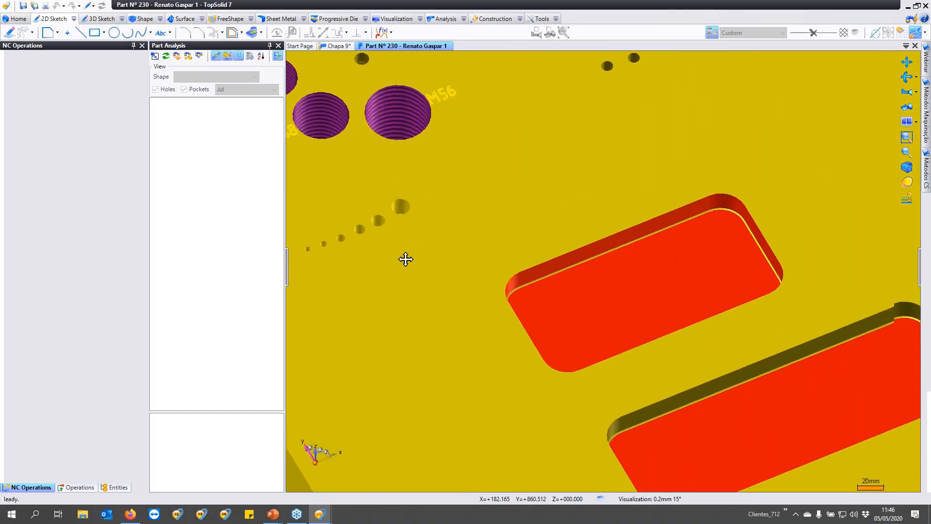
{"action": "middle_click_drag", "start_coordinate": [570, 367], "coordinate": [588, 297]}
{"action": "scroll", "coordinate": [536, 318], "scroll_direction": "up", "scroll_amount": 6}
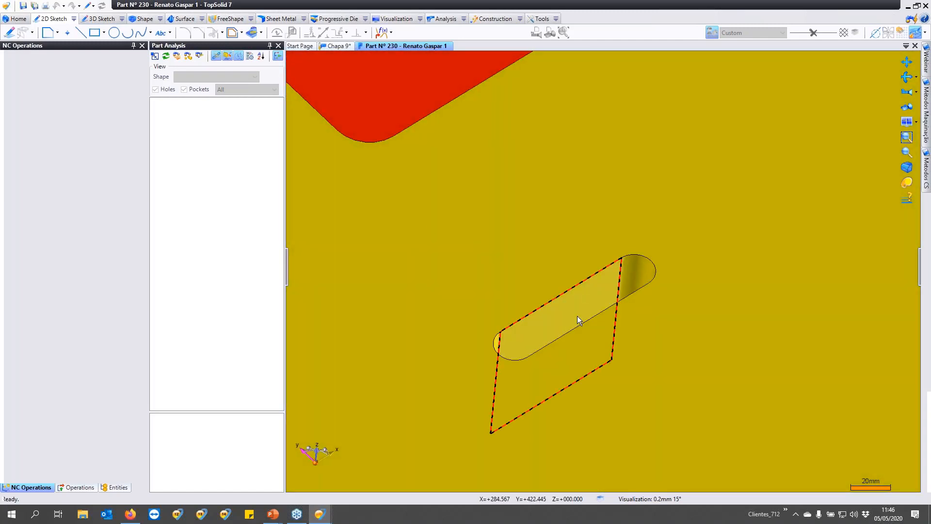
{"action": "left_click", "coordinate": [146, 20]}
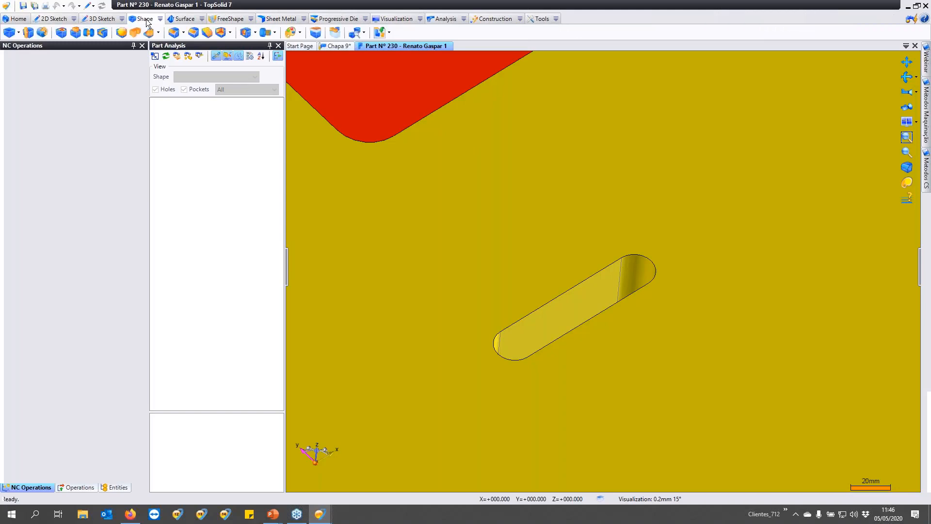
{"action": "left_click", "coordinate": [291, 32]}
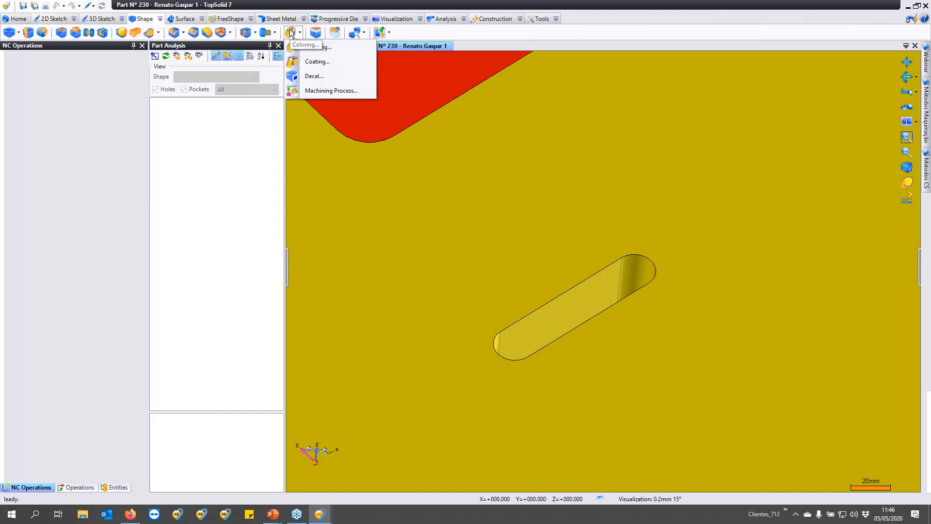
{"action": "left_click", "coordinate": [324, 91]}
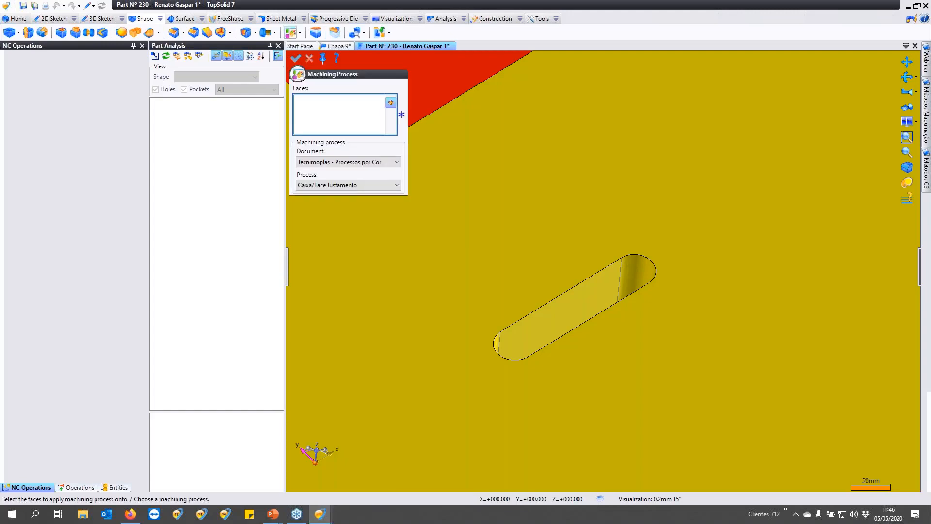
{"action": "left_click", "coordinate": [357, 183]}
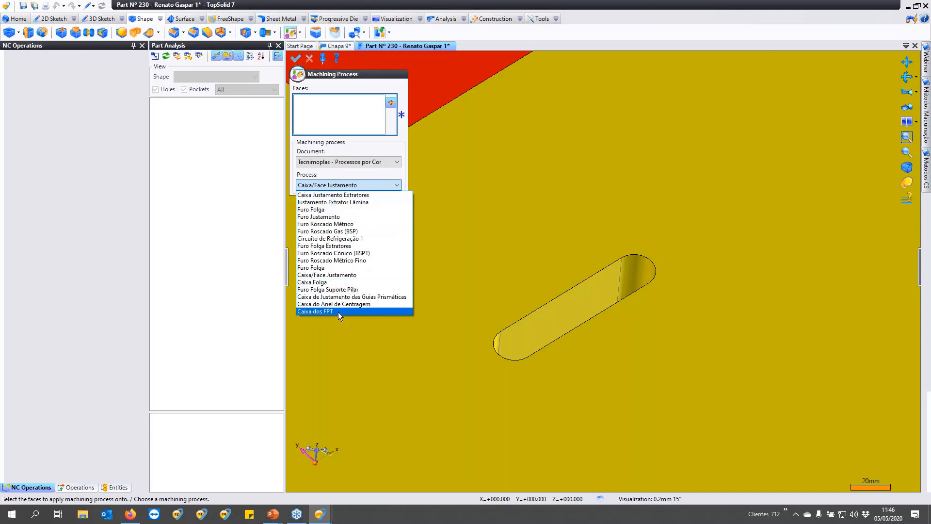
{"action": "key", "text": "Up"}
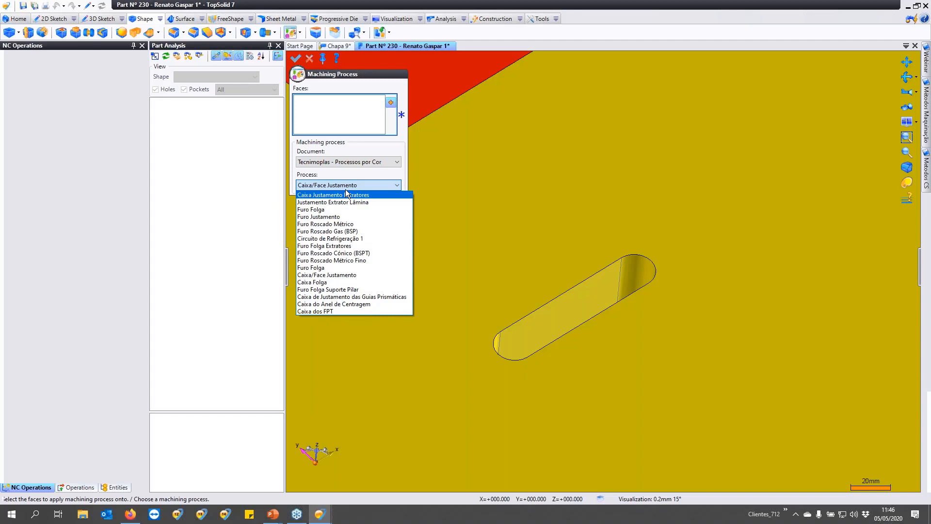
{"action": "left_click", "coordinate": [326, 275]}
{"action": "left_click", "coordinate": [567, 321]}
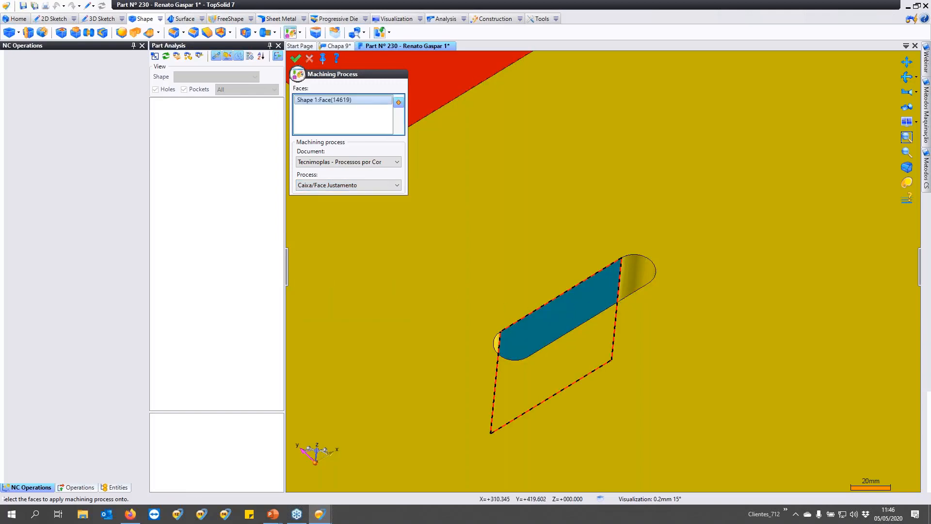
{"action": "middle_click_drag", "start_coordinate": [573, 313], "coordinate": [653, 315]}
{"action": "left_click", "coordinate": [632, 354]}
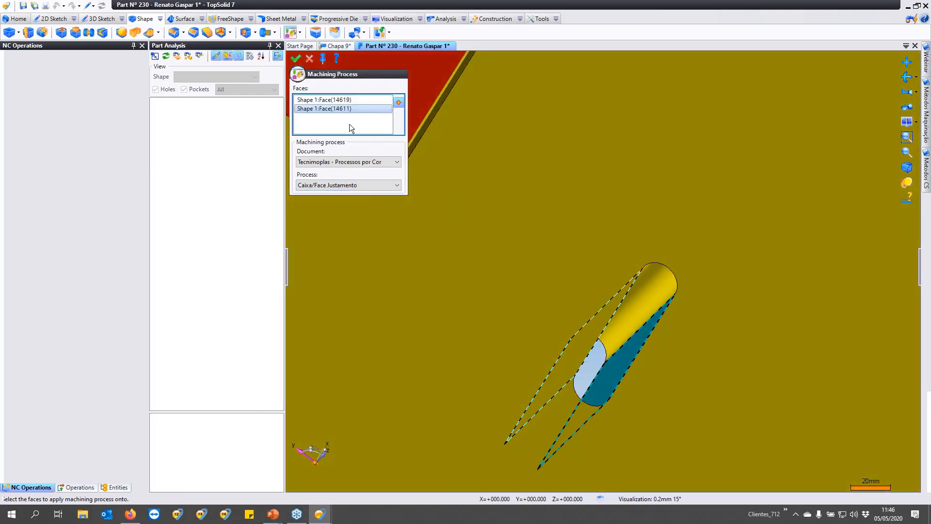
{"action": "left_click", "coordinate": [295, 60]}
Analyze the attributes of the small slot's flat side face to check its assigned machining process and color.
{"action": "mouse_move", "coordinate": [582, 335]}
{"action": "middle_mouse_down"}
{"action": "mouse_move", "coordinate": [589, 330]}
{"action": "mouse_move", "coordinate": [580, 348]}
{"action": "mouse_move", "coordinate": [602, 333]}
{"action": "mouse_move", "coordinate": [596, 342]}
{"action": "mouse_move", "coordinate": [621, 362]}
{"action": "mouse_move", "coordinate": [615, 326]}
{"action": "mouse_move", "coordinate": [590, 336]}
{"action": "mouse_move", "coordinate": [613, 332]}
{"action": "middle_mouse_up"}
{"action": "scroll", "coordinate": [612, 331], "scroll_direction": "down", "scroll_amount": 3}
{"action": "scroll", "coordinate": [613, 332], "scroll_direction": "up", "scroll_amount": 4}
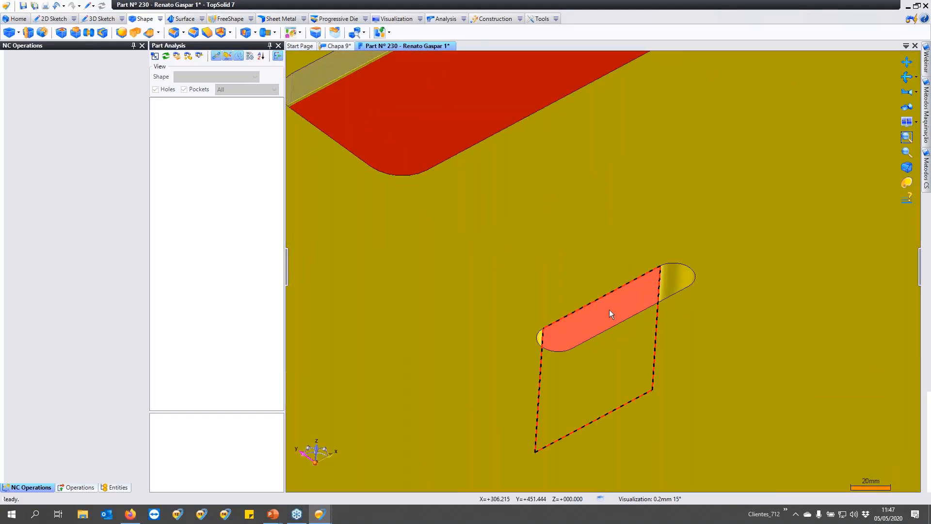
{"action": "key", "text": "F10"}
{"action": "mouse_move", "coordinate": [609, 313]}
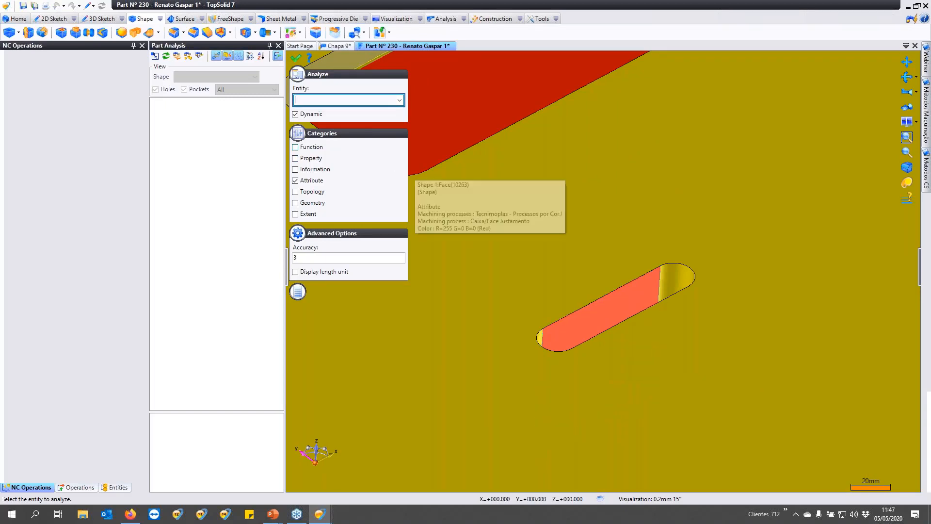
{"action": "key", "text": "Escape"}
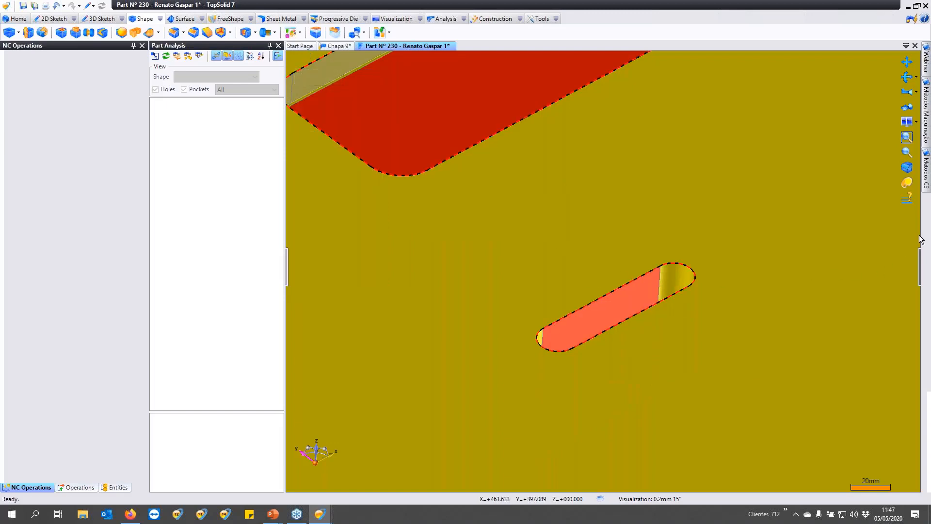
Review the Tecnimoplas - Processos por Cor table from the Metodos CS tooling, and close it and Part Nº 230 without saving.
{"action": "mouse_move", "coordinate": [927, 160]}
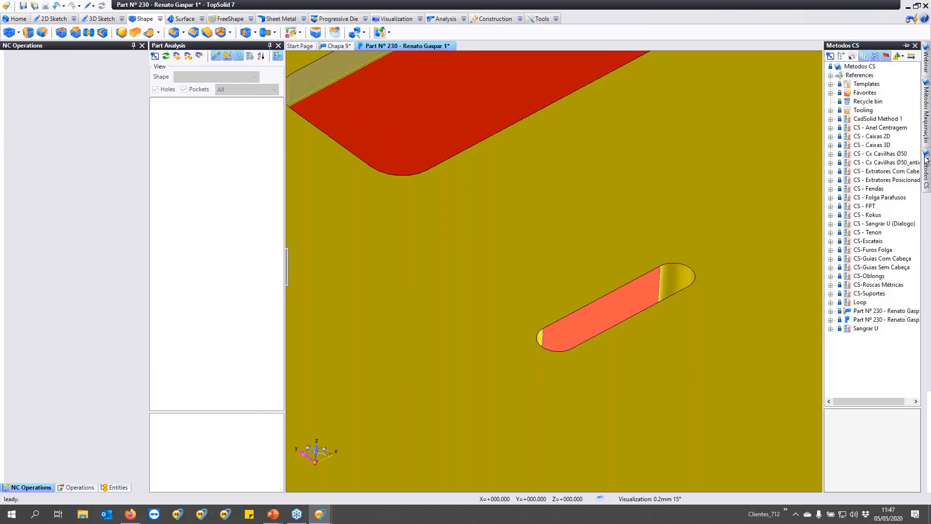
{"action": "left_click", "coordinate": [831, 110]}
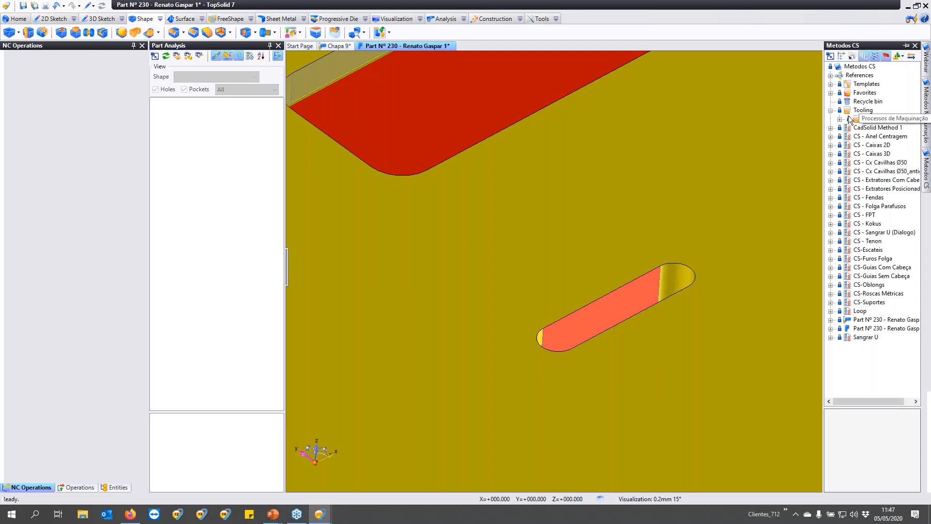
{"action": "left_click", "coordinate": [840, 118]}
{"action": "double_click", "coordinate": [888, 128]}
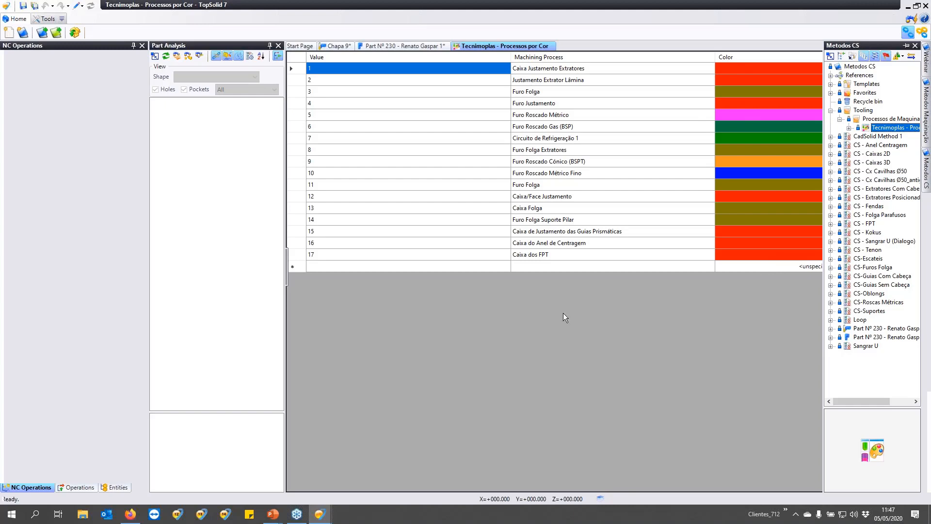
{"action": "middle_click", "coordinate": [482, 45]}
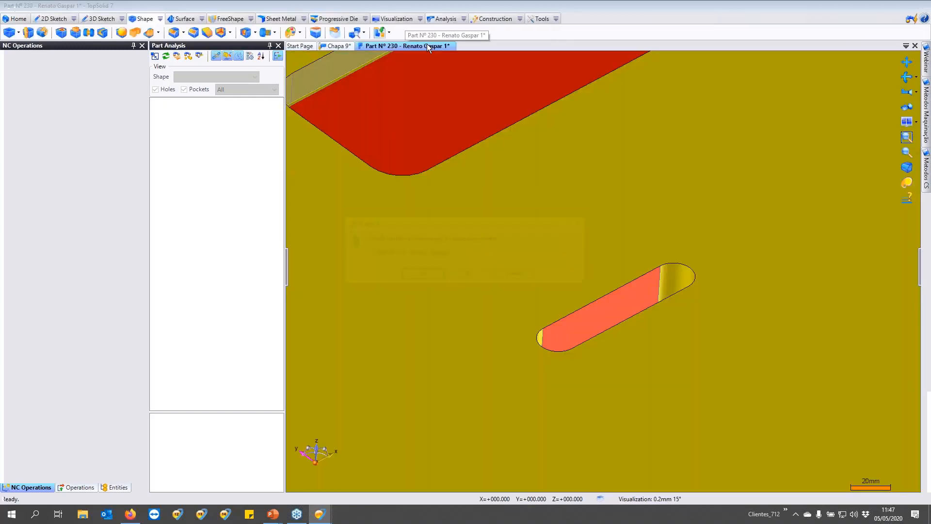
{"action": "left_click", "coordinate": [473, 275]}
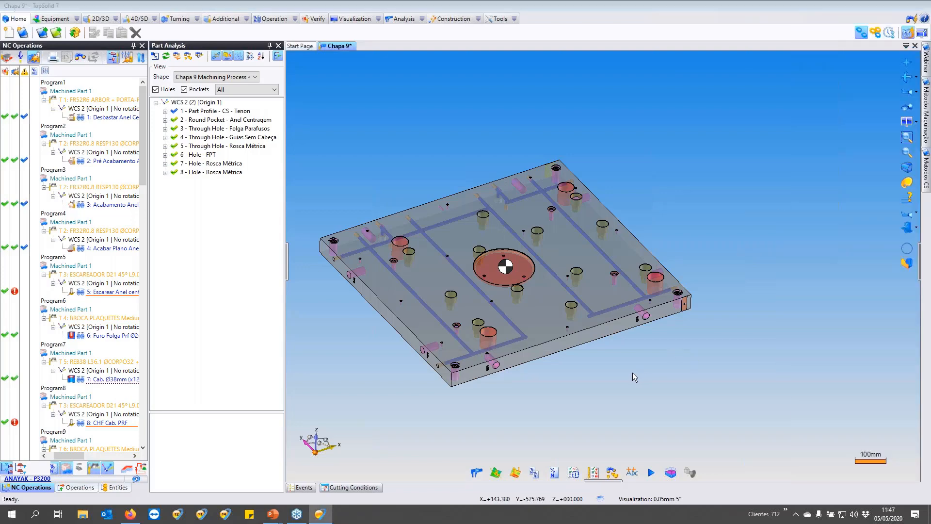
Switch to the PowerPoint slideshow and advance past the questions slide to the closing Obrigado slide.
{"action": "key", "text": "alt+Tab"}
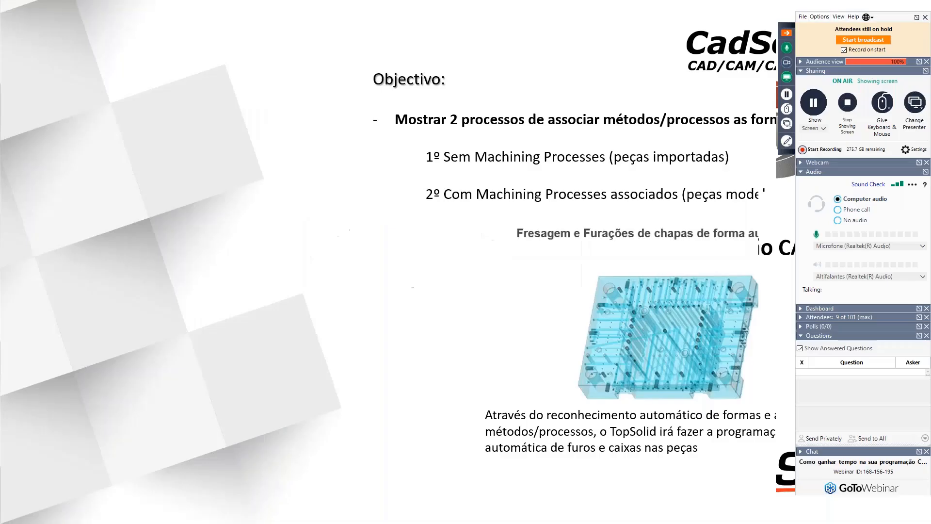
{"action": "key", "text": "Right"}
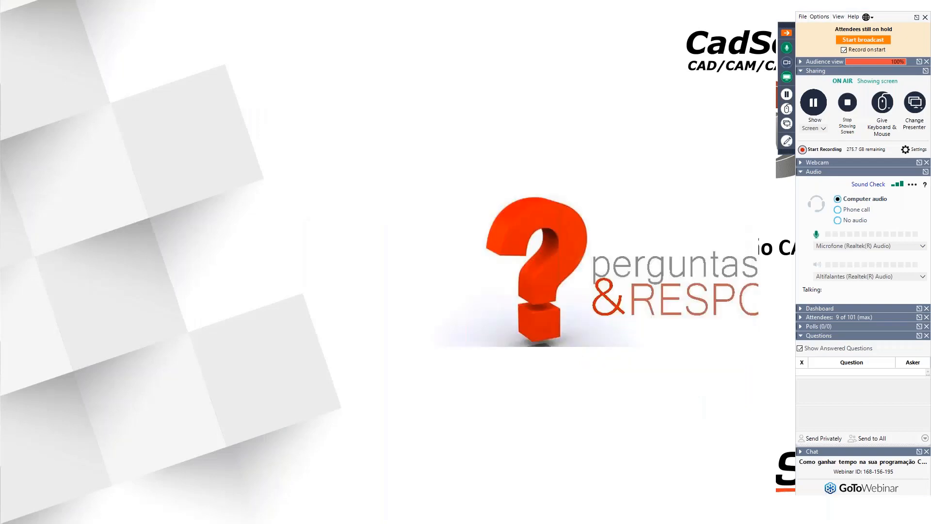
{"action": "key", "text": "Right"}
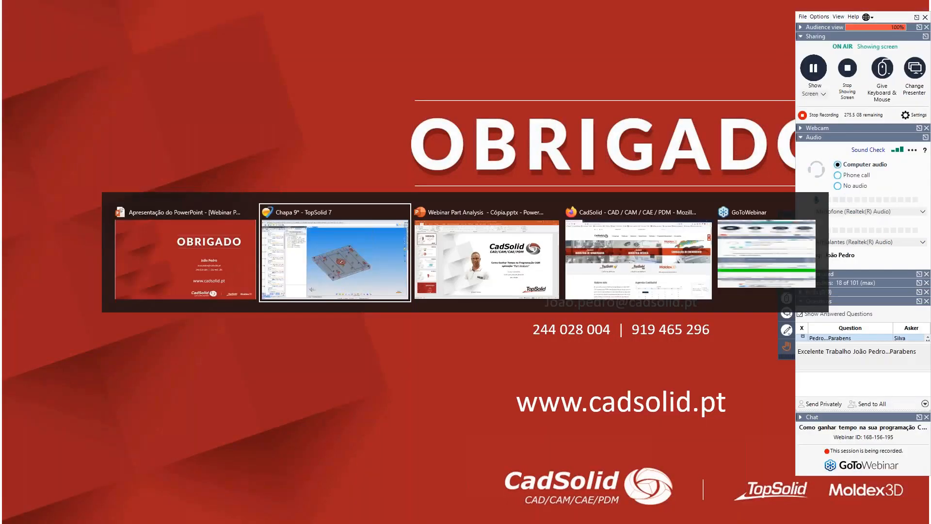
Switch to Firefox and browse the Webinars page under Notícias on the CadSolid website.
{"action": "key", "text": "alt+Tab"}
{"action": "key", "text": "alt+Tab"}
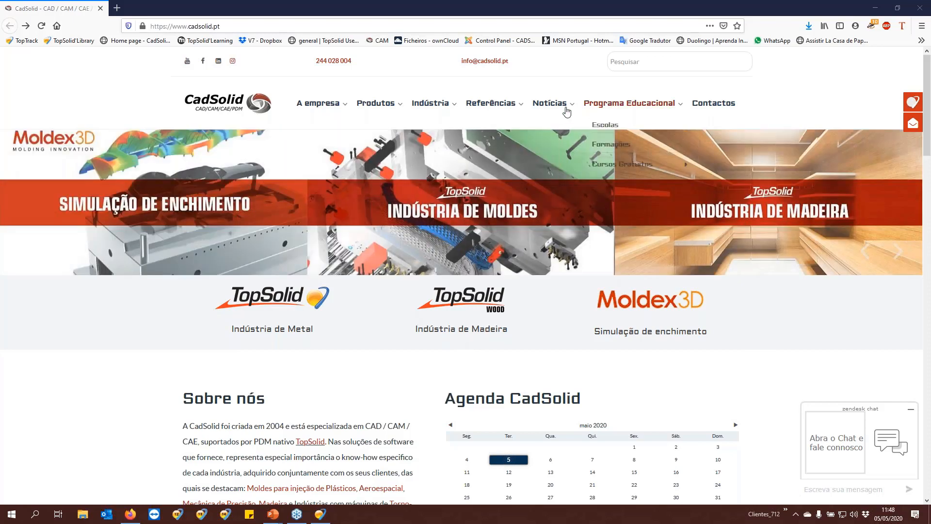
{"action": "mouse_move", "coordinate": [562, 109]}
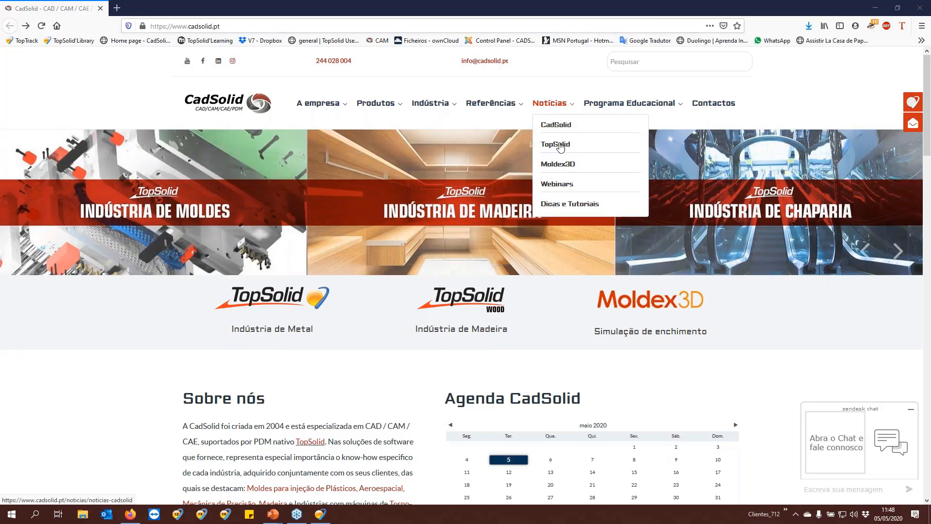
{"action": "left_click", "coordinate": [563, 188]}
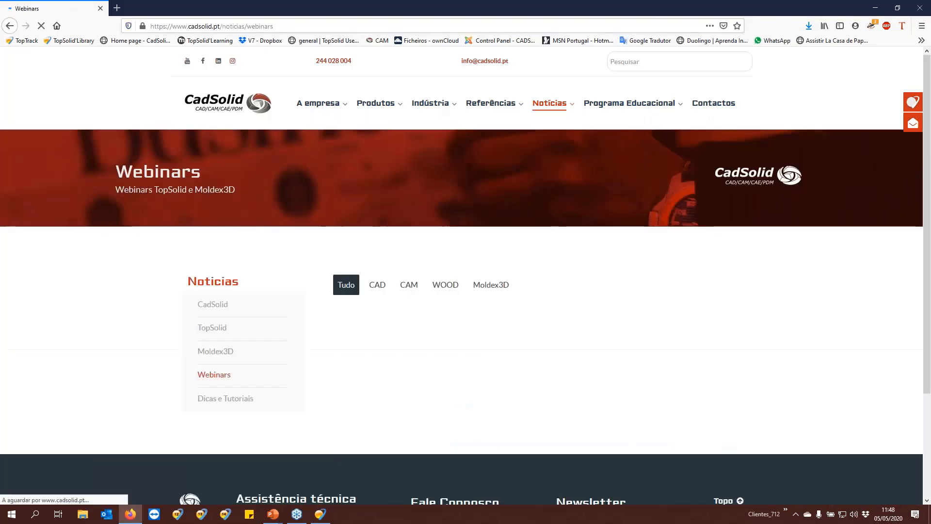
{"action": "scroll", "coordinate": [479, 320], "scroll_direction": "down", "scroll_amount": 4}
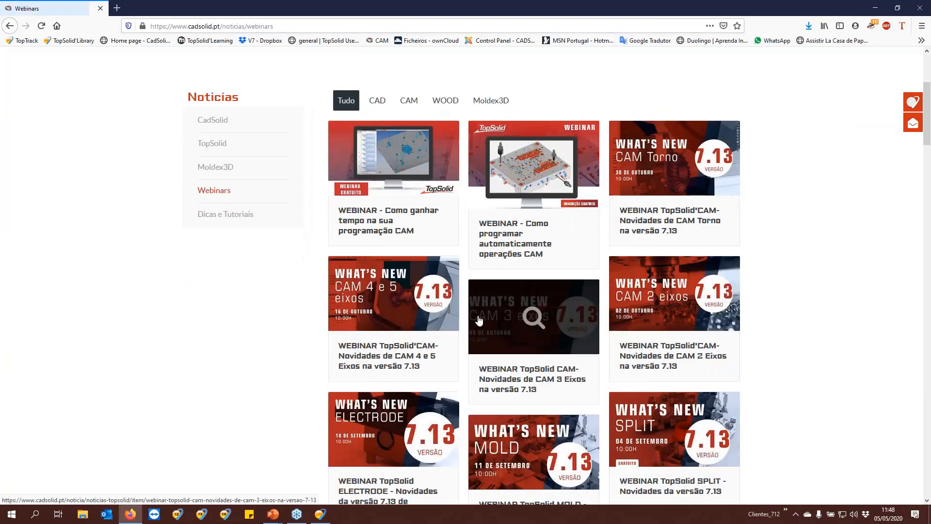
{"action": "scroll", "coordinate": [478, 320], "scroll_direction": "up", "scroll_amount": 4}
{"action": "scroll", "coordinate": [478, 320], "scroll_direction": "down", "scroll_amount": 5}
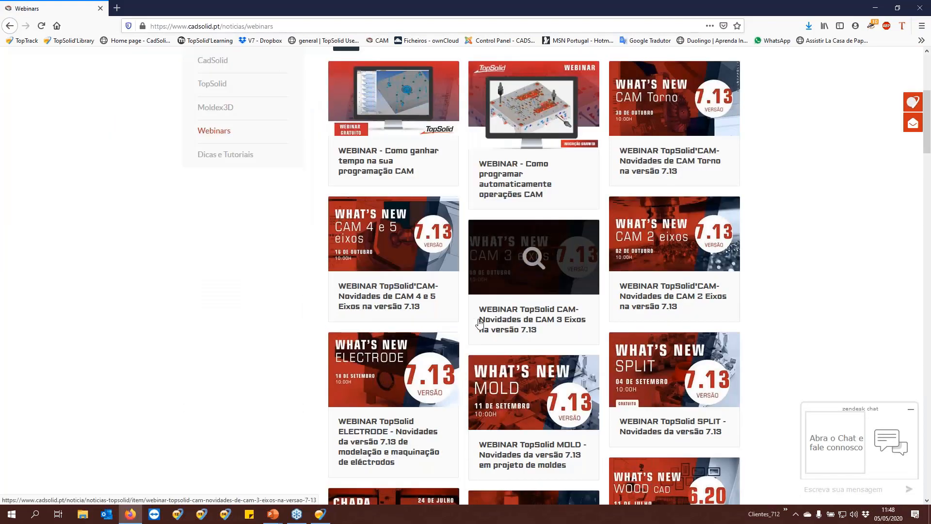
{"action": "scroll", "coordinate": [479, 321], "scroll_direction": "down", "scroll_amount": 8}
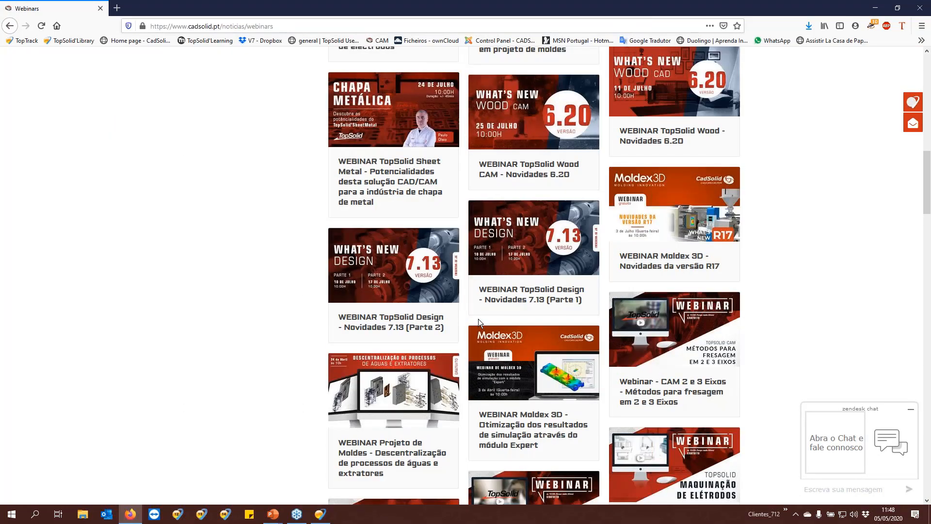
{"action": "scroll", "coordinate": [478, 321], "scroll_direction": "up", "scroll_amount": 4}
{"action": "scroll", "coordinate": [478, 322], "scroll_direction": "up", "scroll_amount": 8}
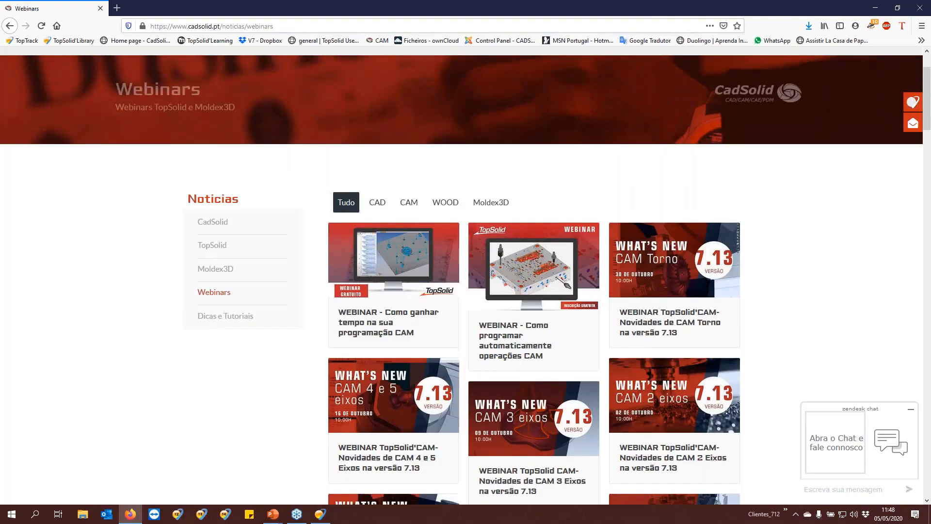
Filter the webinars by CAD, CAM, WOOD and Moldex3D in turn, and return to the CAD category.
{"action": "left_click", "coordinate": [378, 203]}
{"action": "left_click", "coordinate": [410, 204]}
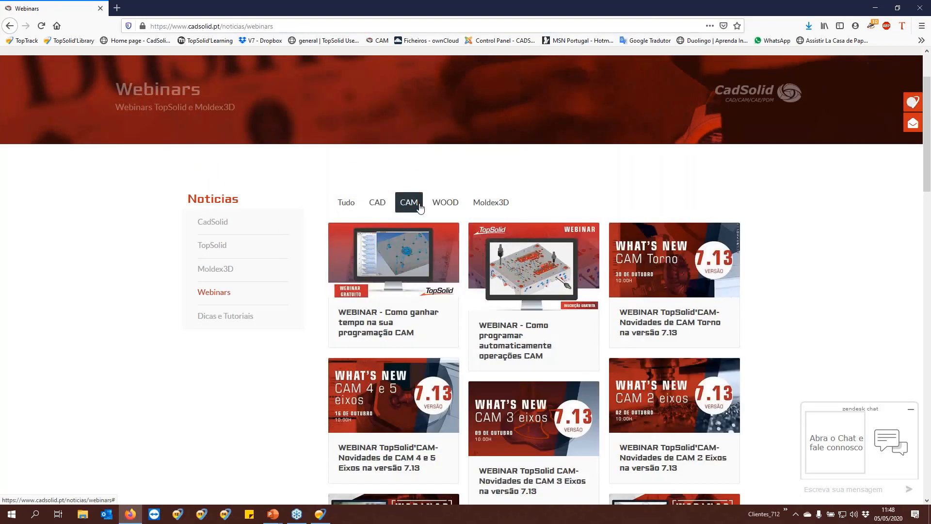
{"action": "left_click", "coordinate": [451, 209]}
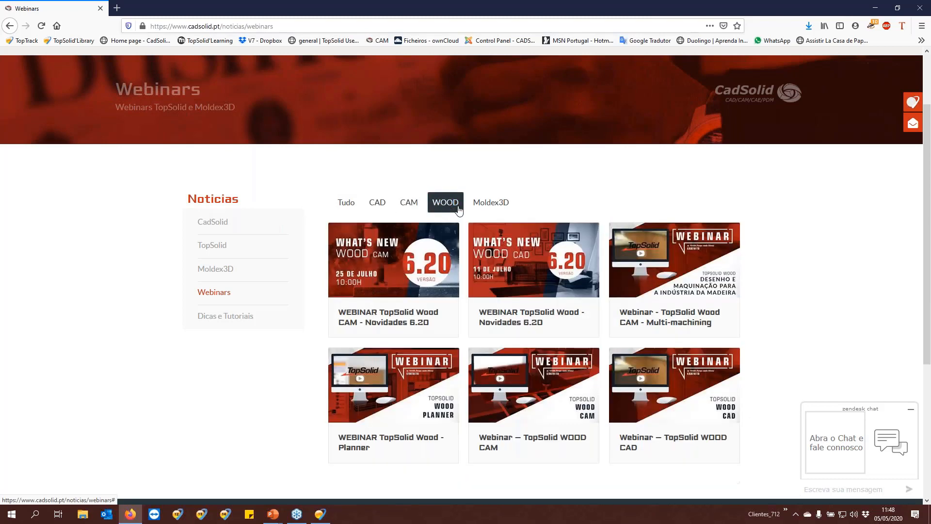
{"action": "left_click", "coordinate": [489, 208]}
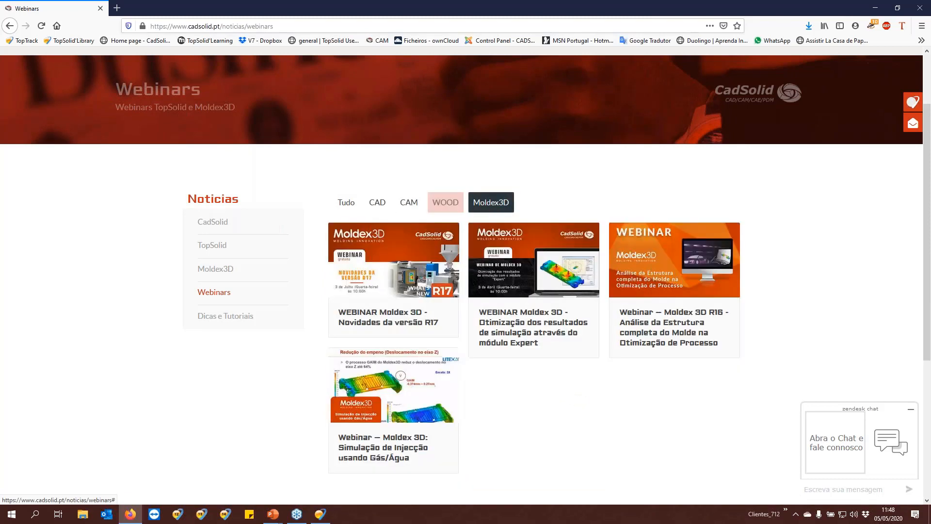
{"action": "left_click", "coordinate": [380, 206]}
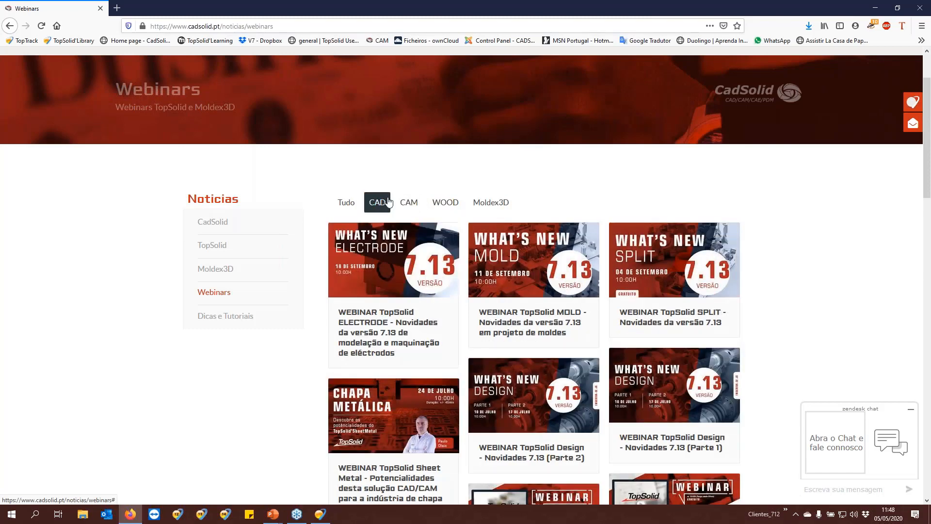
Browse the Dicas e Tutoriais page under Notícias on the CadSolid website, and switch back to the PowerPoint closing slide.
{"action": "left_click", "coordinate": [9, 26]}
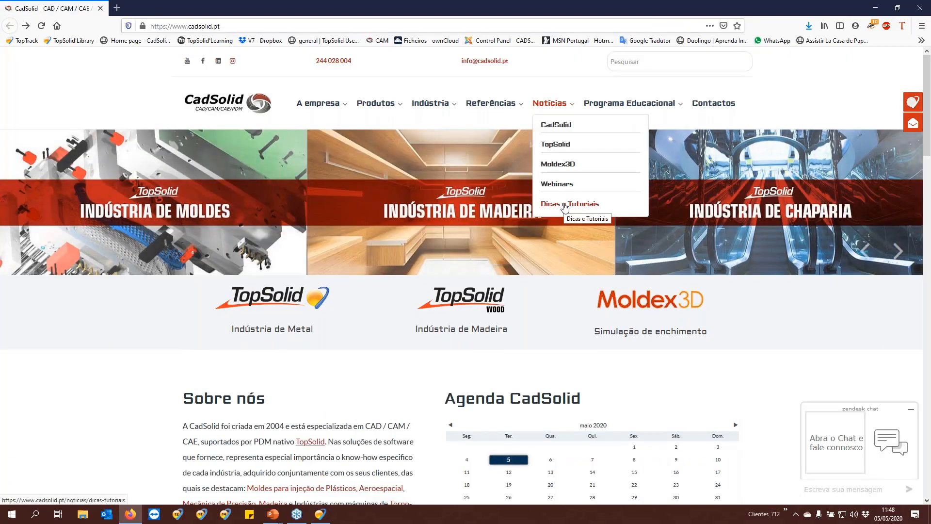
{"action": "left_click", "coordinate": [566, 206]}
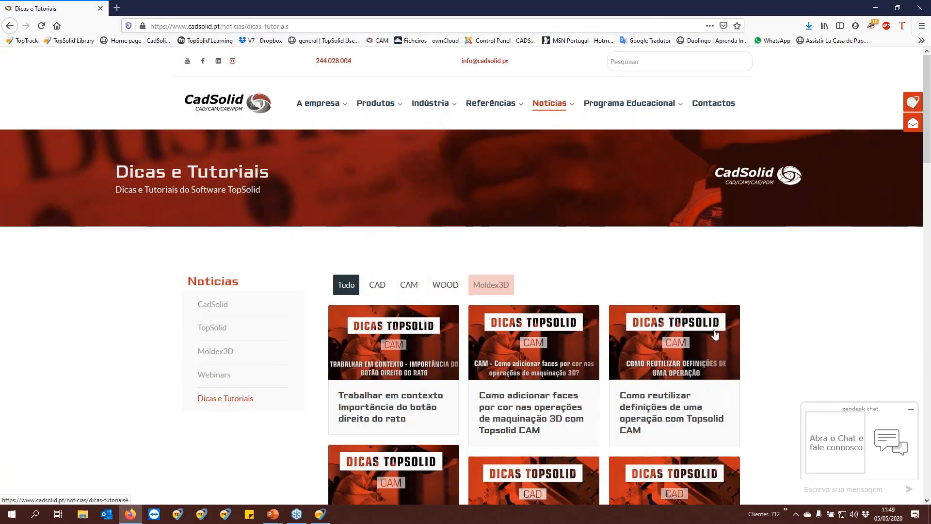
{"action": "scroll", "coordinate": [771, 340], "scroll_direction": "down", "scroll_amount": 2}
{"action": "scroll", "coordinate": [775, 339], "scroll_direction": "down", "scroll_amount": 2}
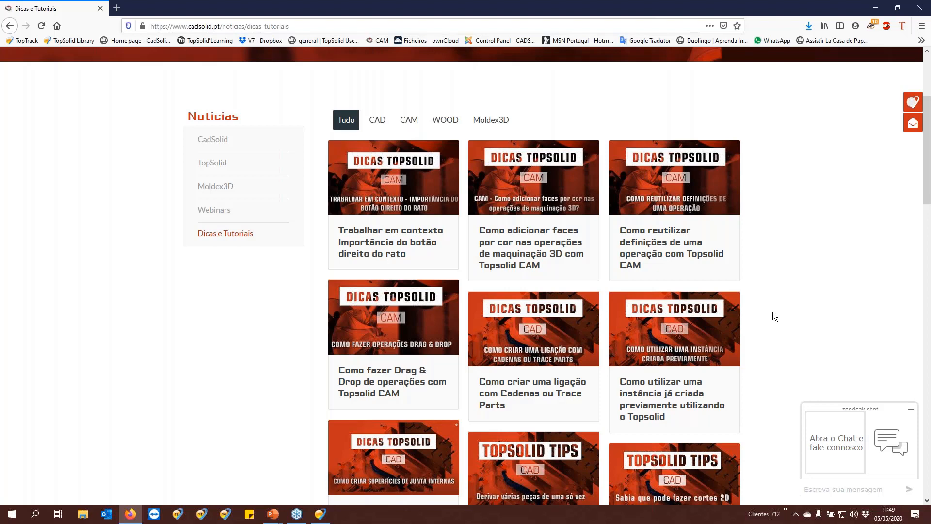
{"action": "scroll", "coordinate": [773, 312], "scroll_direction": "down", "scroll_amount": 3}
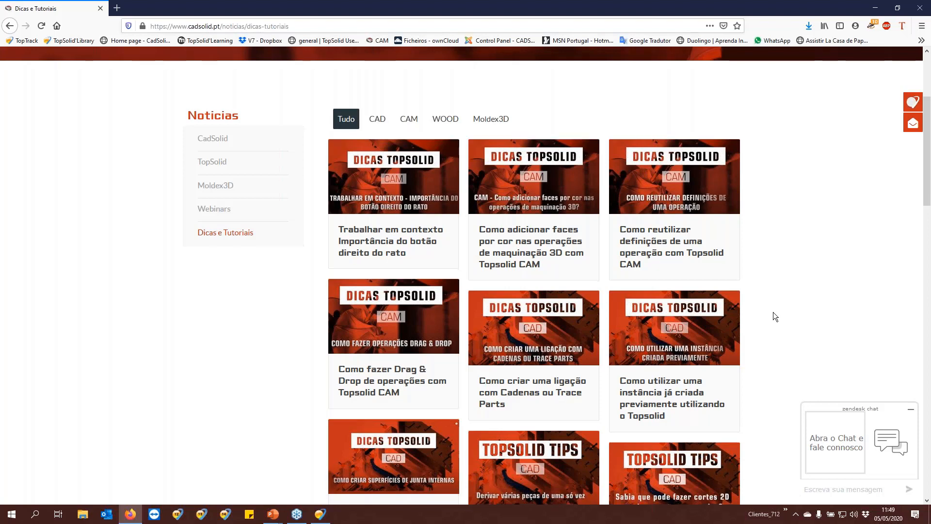
{"action": "scroll", "coordinate": [775, 312], "scroll_direction": "down", "scroll_amount": 5}
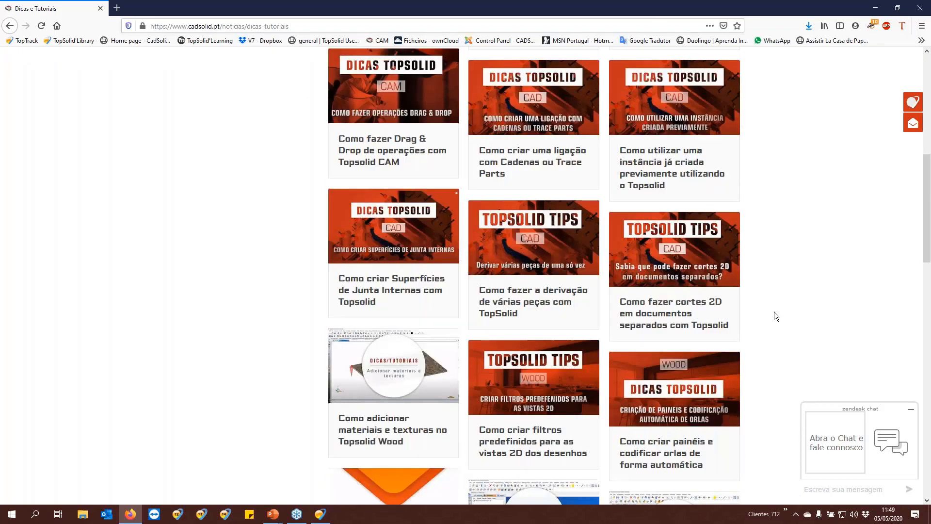
{"action": "scroll", "coordinate": [775, 312], "scroll_direction": "down", "scroll_amount": 3}
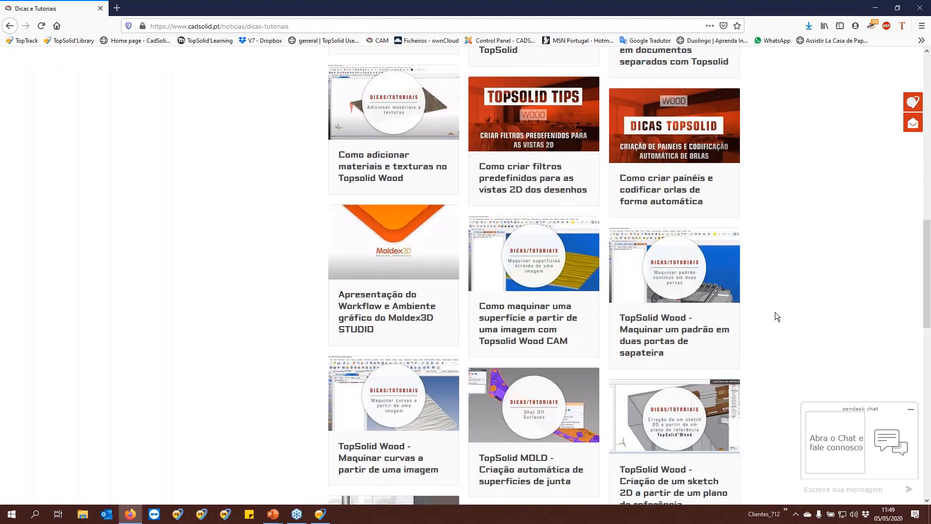
{"action": "scroll", "coordinate": [775, 312], "scroll_direction": "up", "scroll_amount": 3}
{"action": "scroll", "coordinate": [775, 313], "scroll_direction": "up", "scroll_amount": 12}
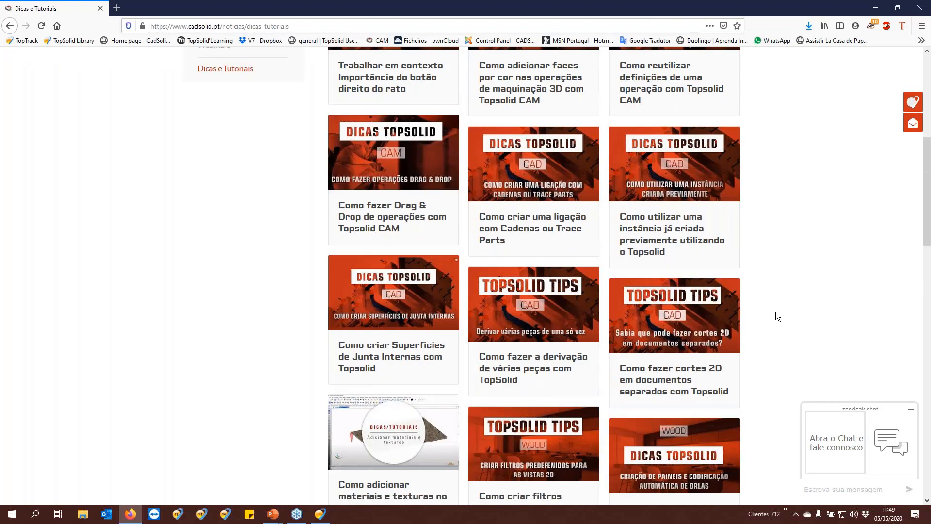
{"action": "key", "text": "alt+Tab"}
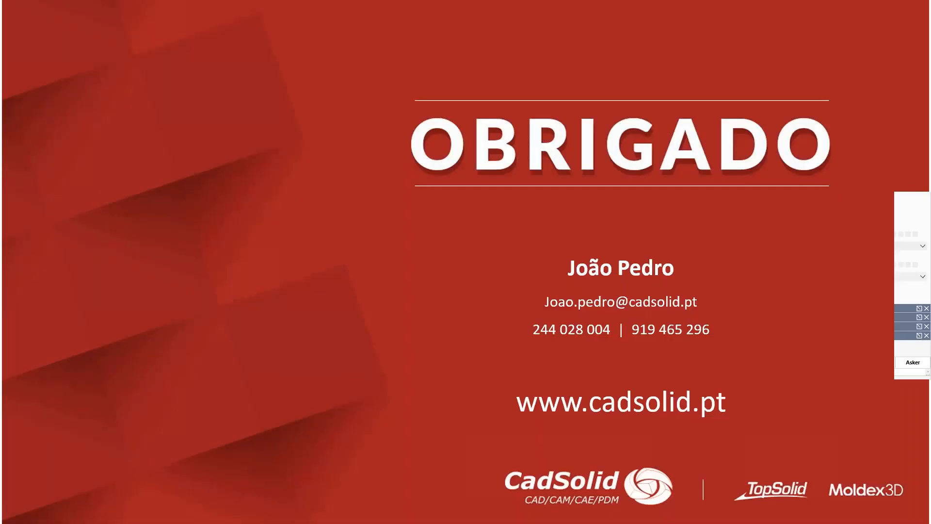